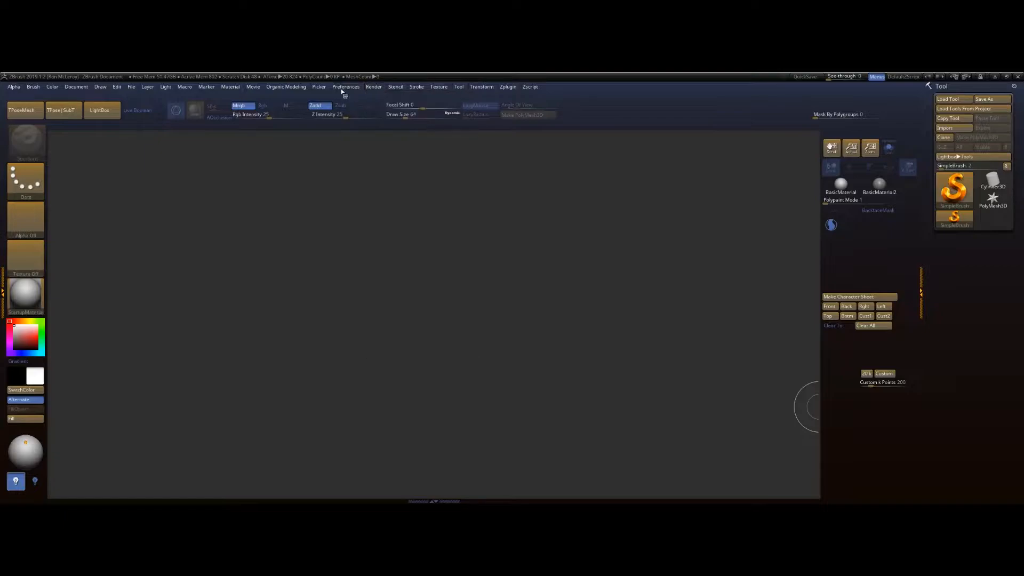
Step: Restore the standard ZBrush user interface from the preferences
click(344, 88)
click(357, 116)
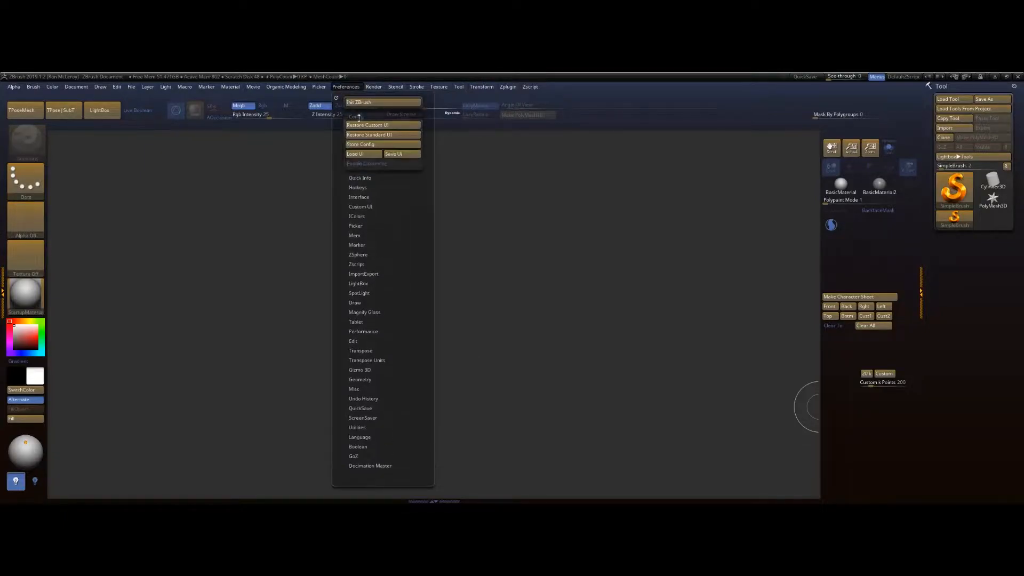
click(373, 134)
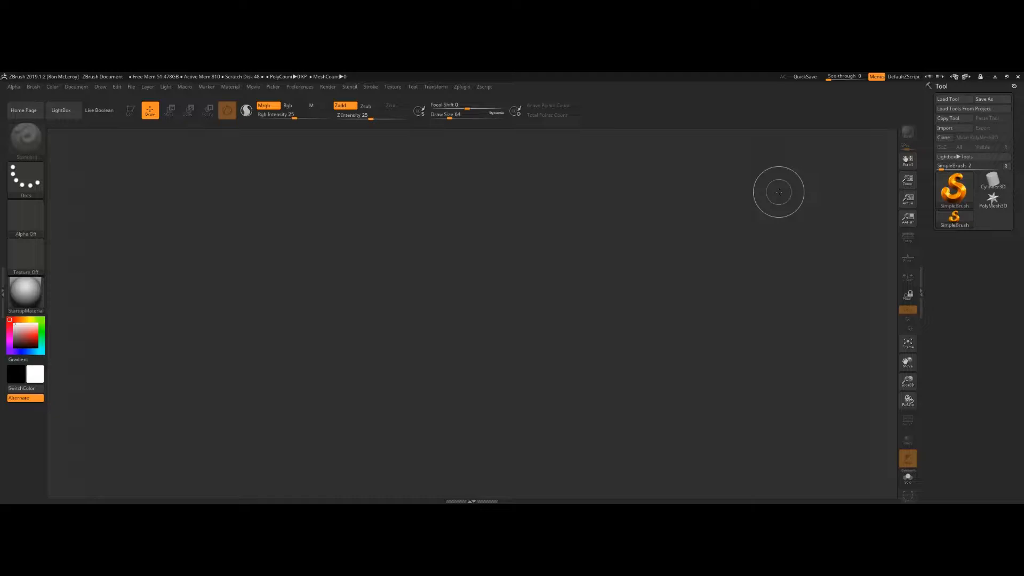
Step: Load the Male_Skull tool from the project's ZTL folder
click(953, 99)
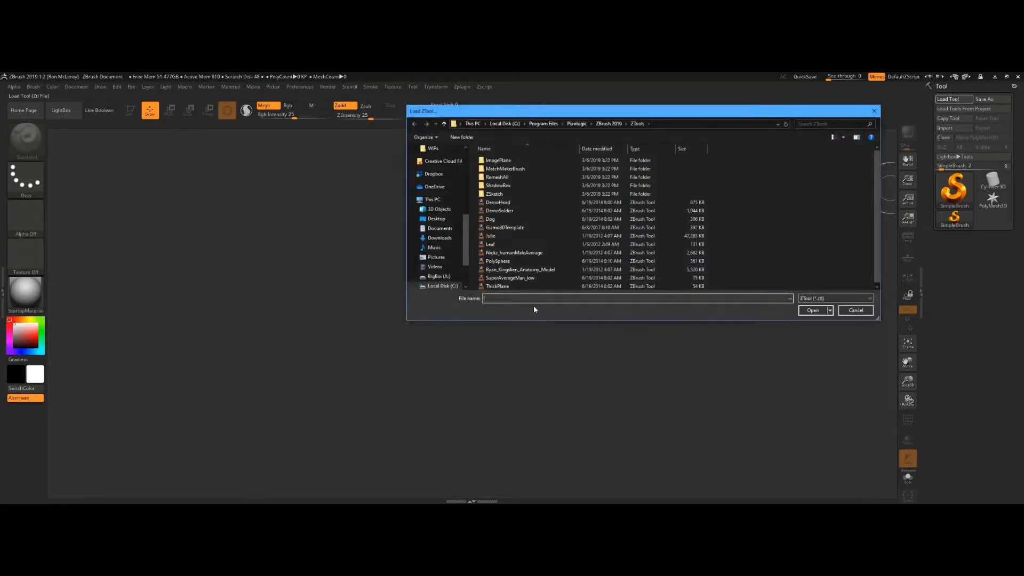
text(A:\Projects\Basemeshes\Male Skull\ZTL)
key(Return)
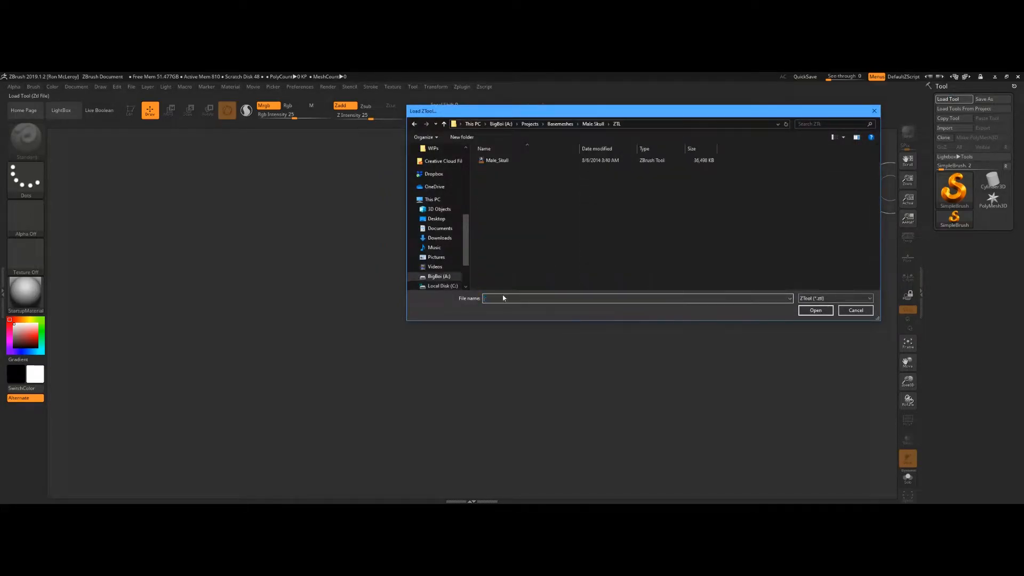
double_click(501, 160)
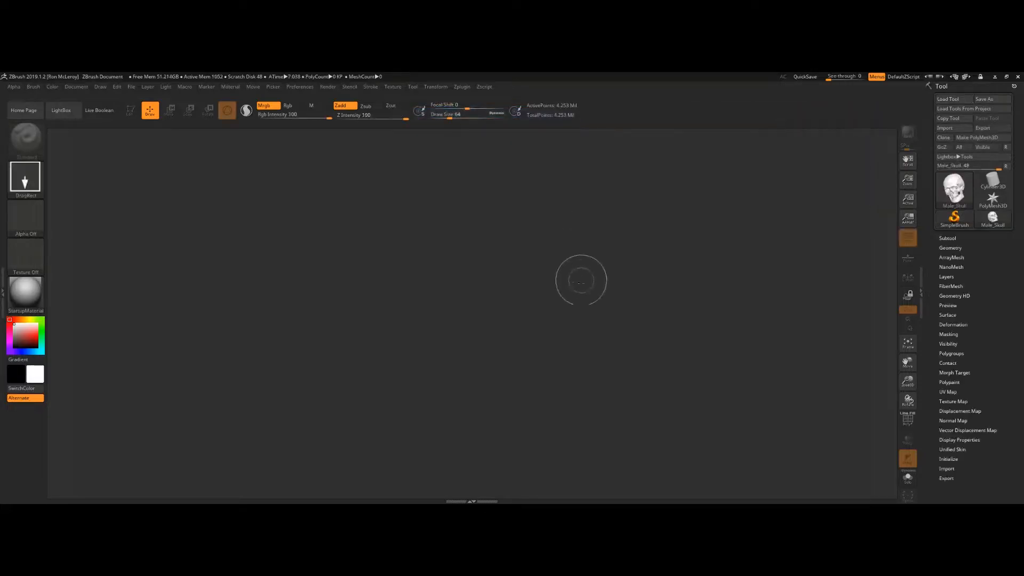
Step: Draw the skull onto the canvas and switch into Edit mode
drag(499, 349, 509, 410)
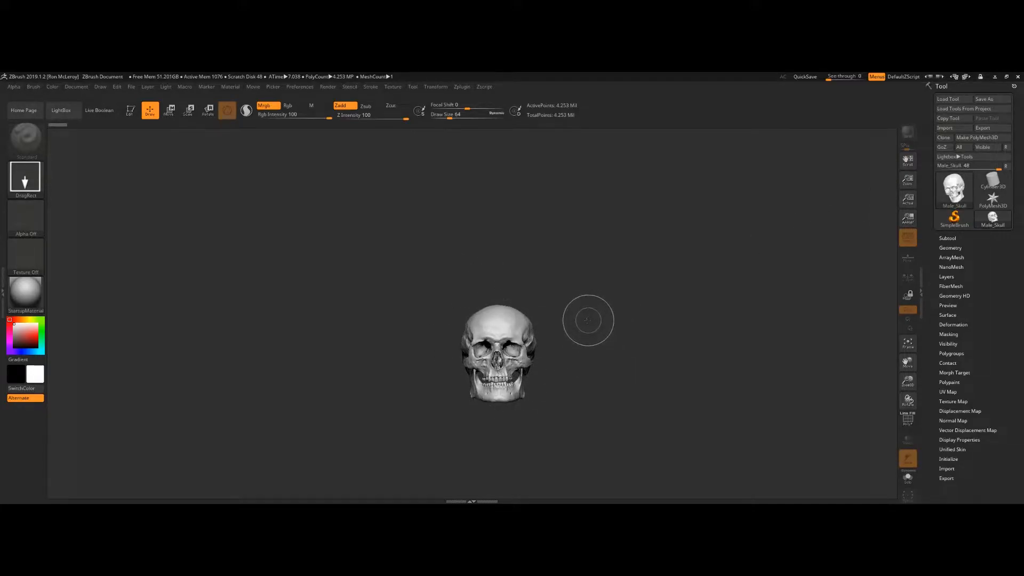
key(t)
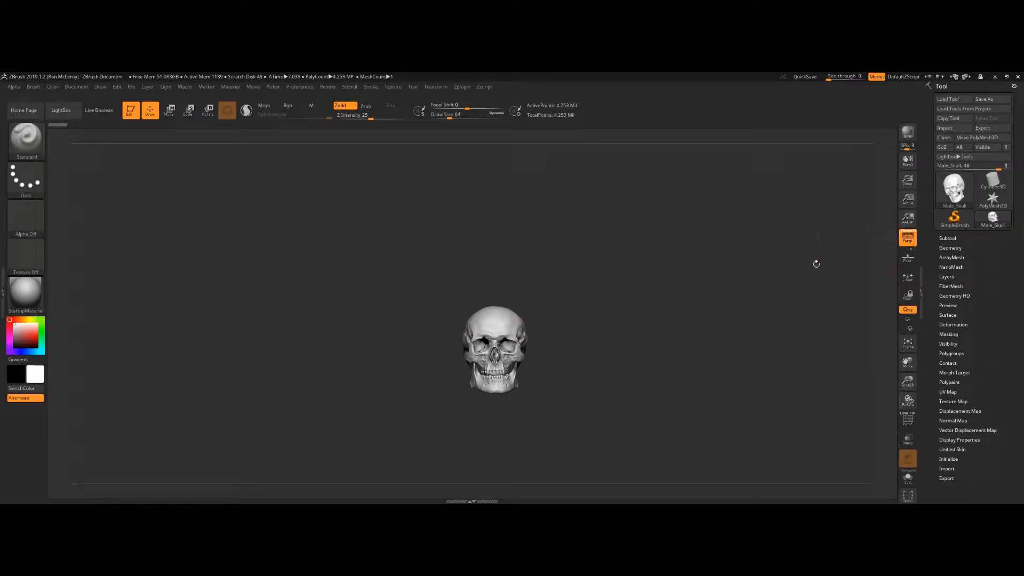
Step: Turn off perspective distortion and frame the skull in the document
click(908, 240)
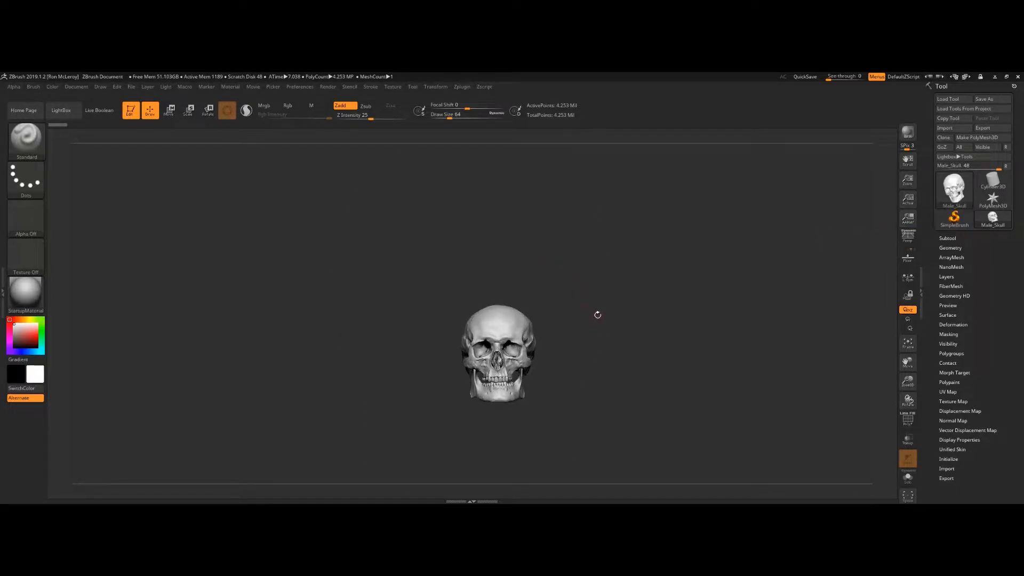
key(f)
mouse_move(648, 277)
alt+mouse_down()
mouse_move(688, 293)
mouse_move(654, 277)
alt+mouse_up()
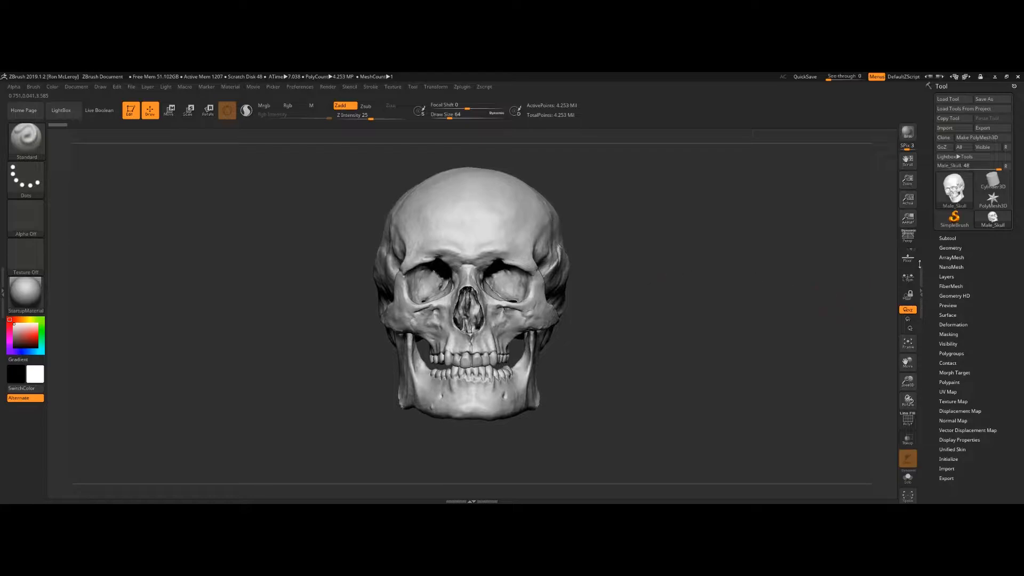
Step: Append a Sphere3D primitive as a new subtool of the skull
click(948, 238)
drag(1018, 259, 1015, 185)
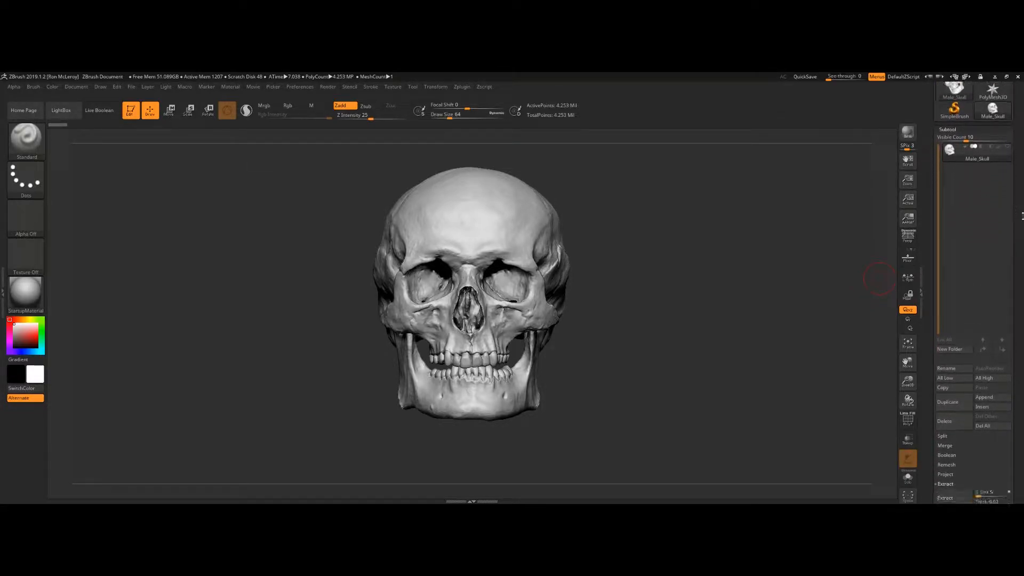
click(986, 401)
click(978, 399)
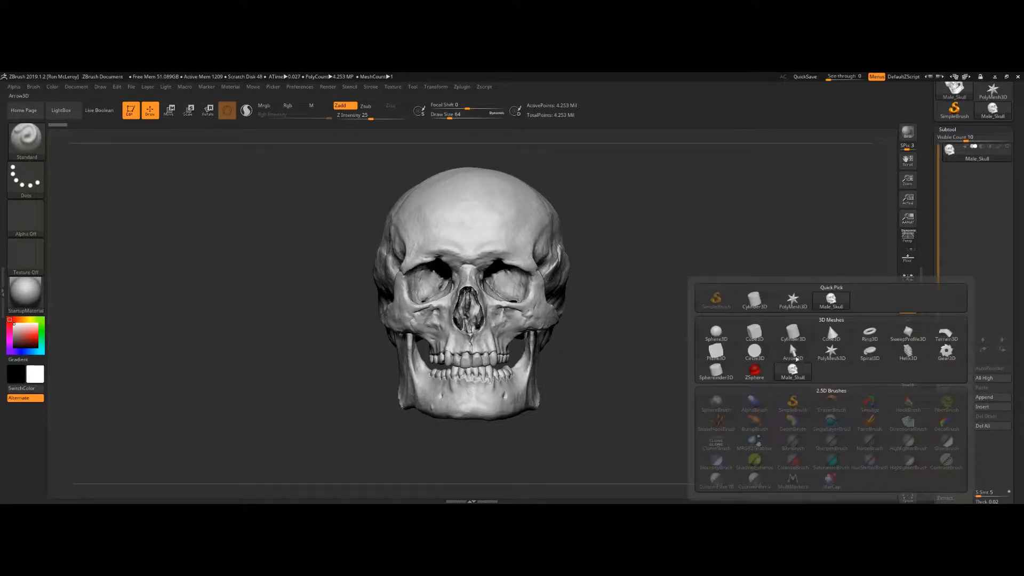
click(725, 339)
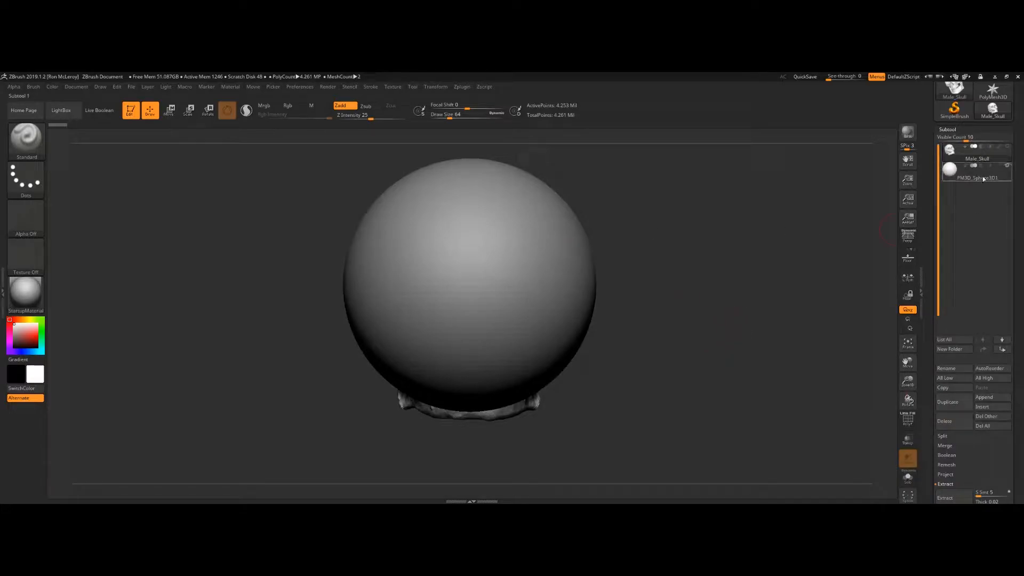
Step: Select the sphere subtool and keep the skull subtool visible beside it
mouse_move(982, 179)
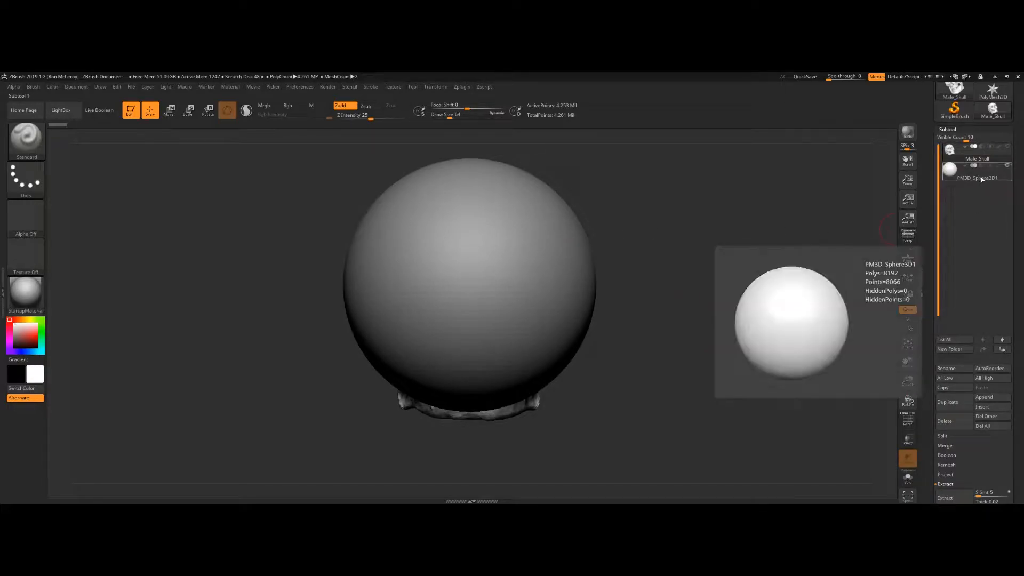
click(953, 174)
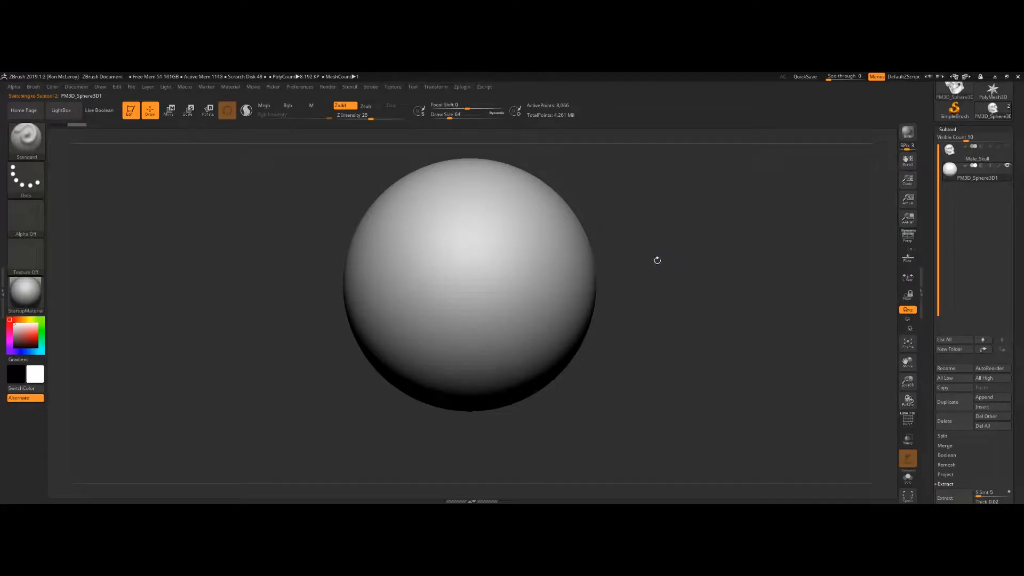
click(1008, 148)
mouse_move(1008, 150)
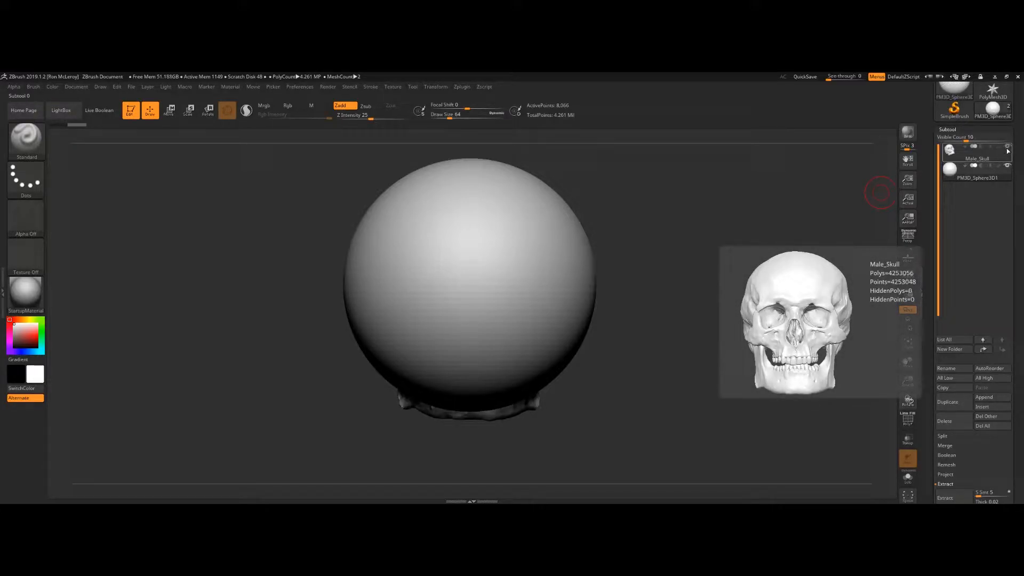
drag(633, 338, 721, 337)
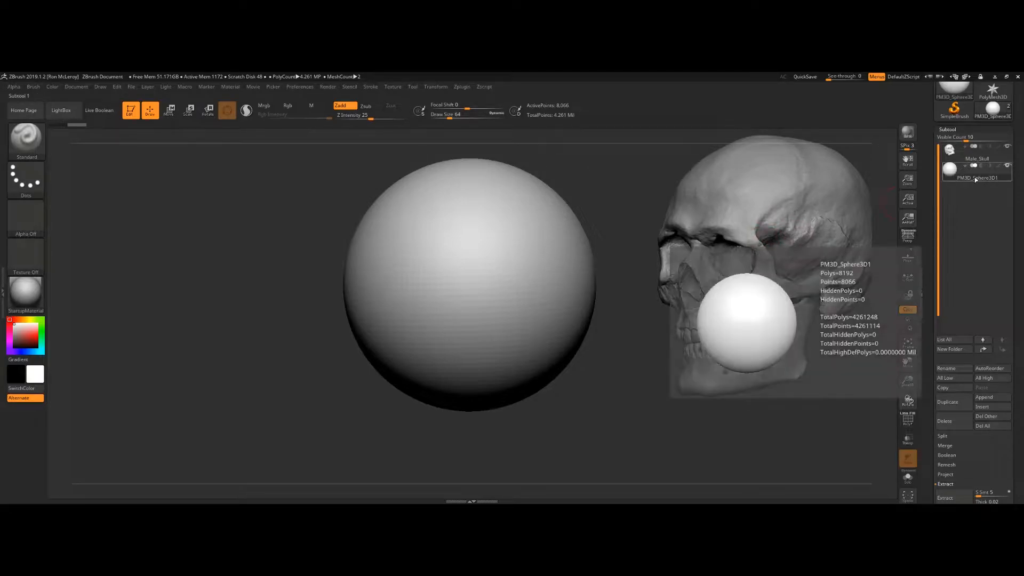
click(990, 94)
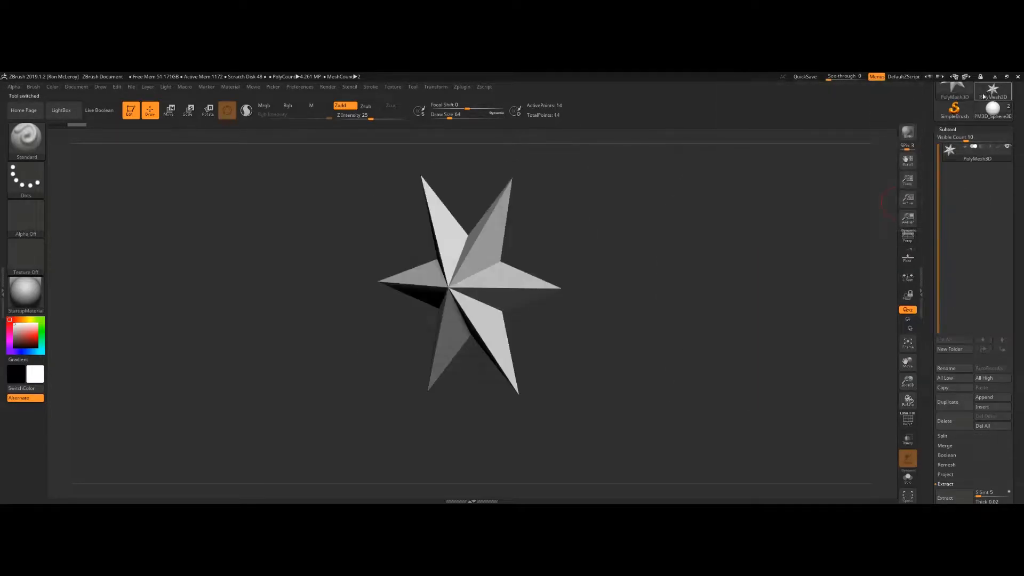
click(991, 95)
click(993, 108)
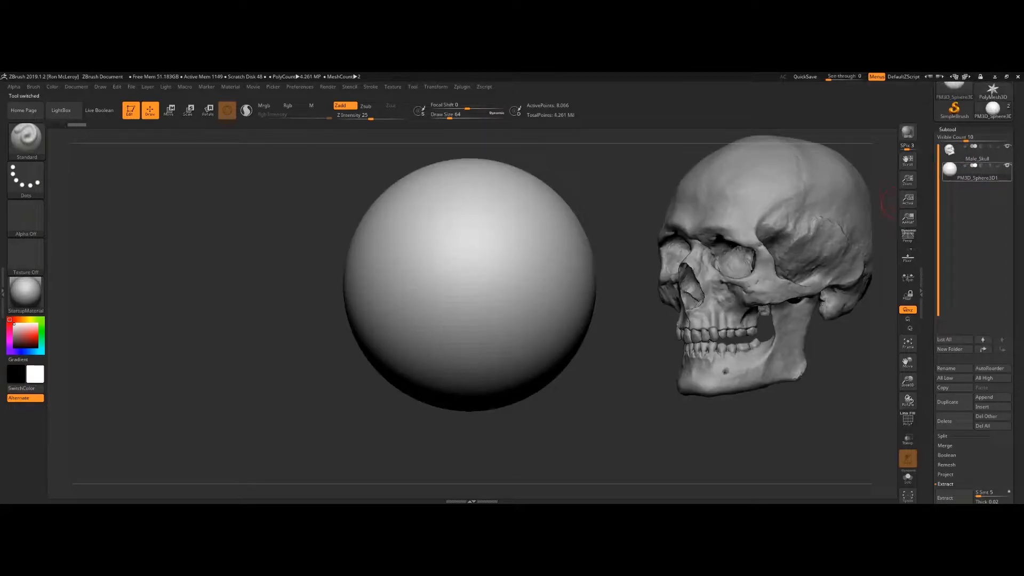
Step: Select the skull subtool, open the move gizmo, reposition it with its mesh-center option, and return to Draw mode
scroll(974, 205, up, 2)
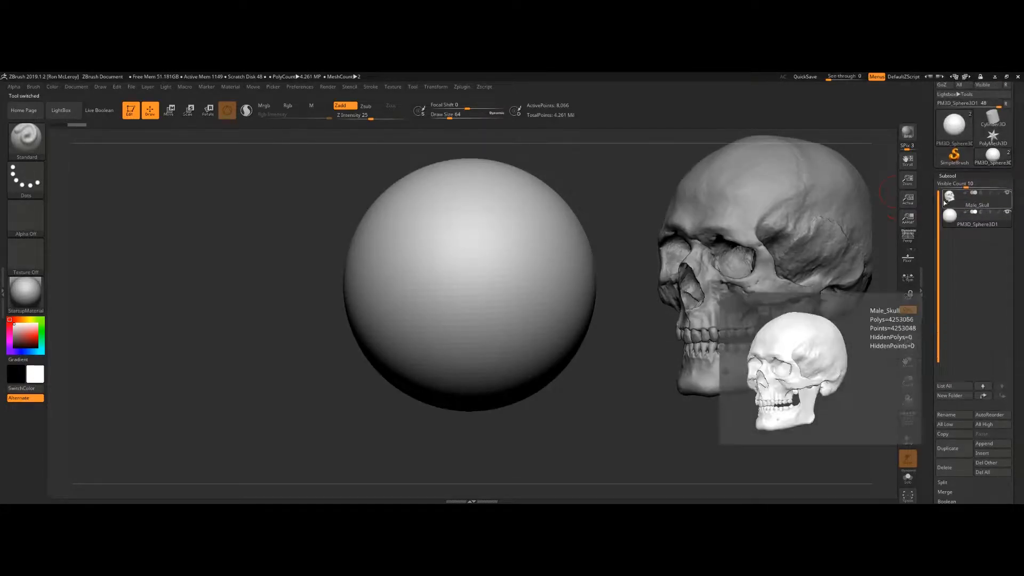
click(950, 199)
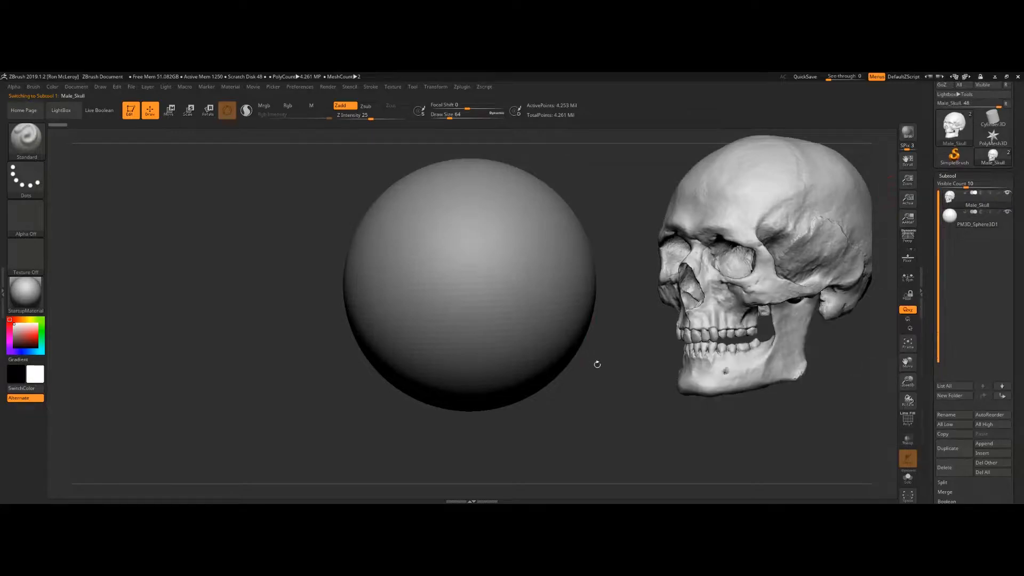
key(w)
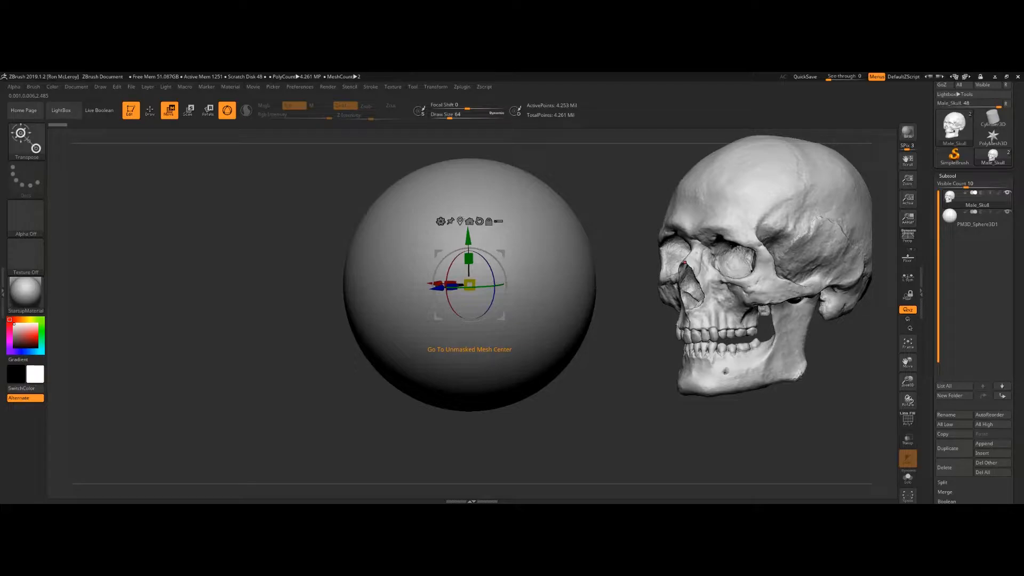
click(460, 221)
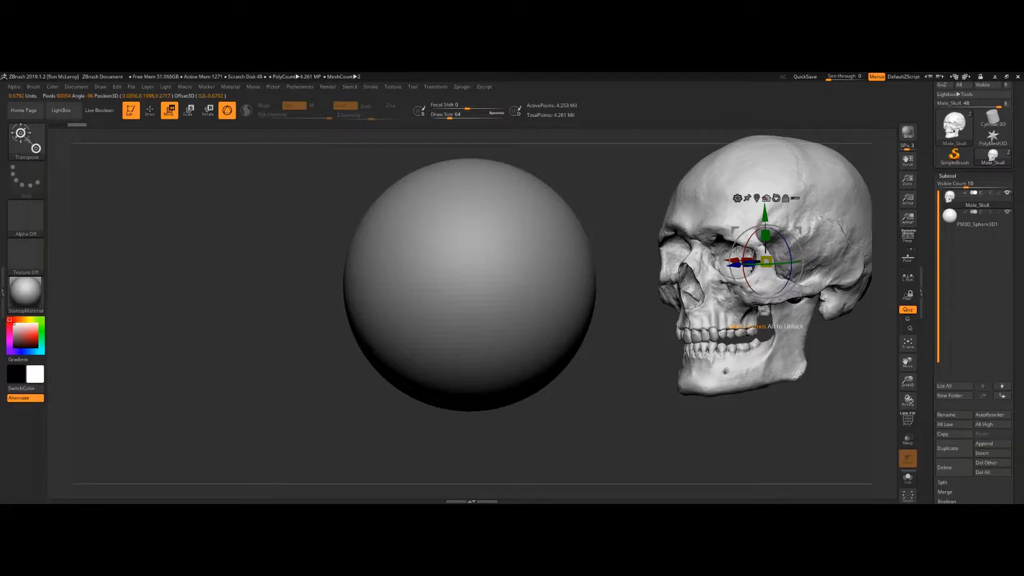
click(766, 198)
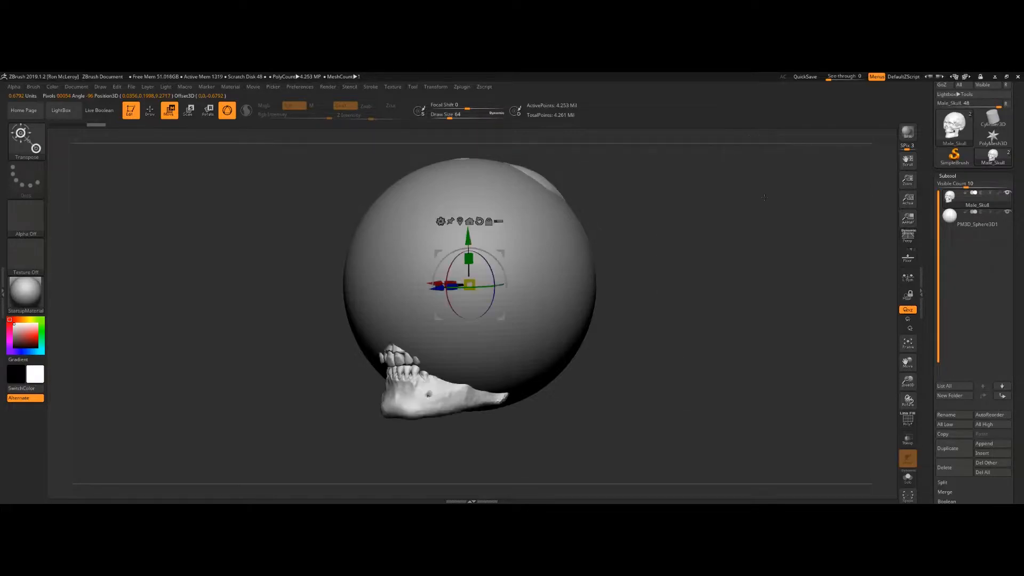
shift+drag(614, 376, 640, 378)
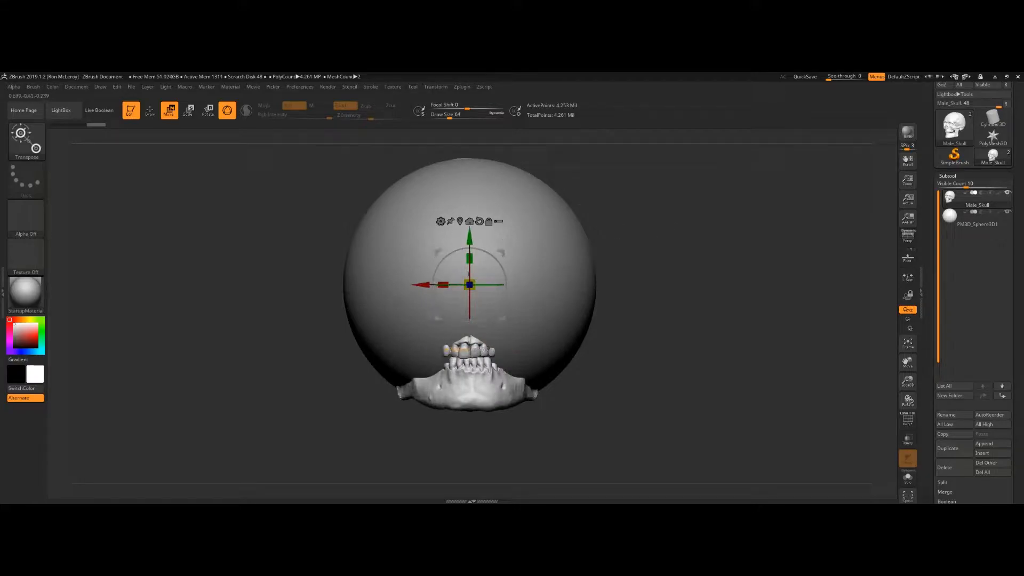
key(q)
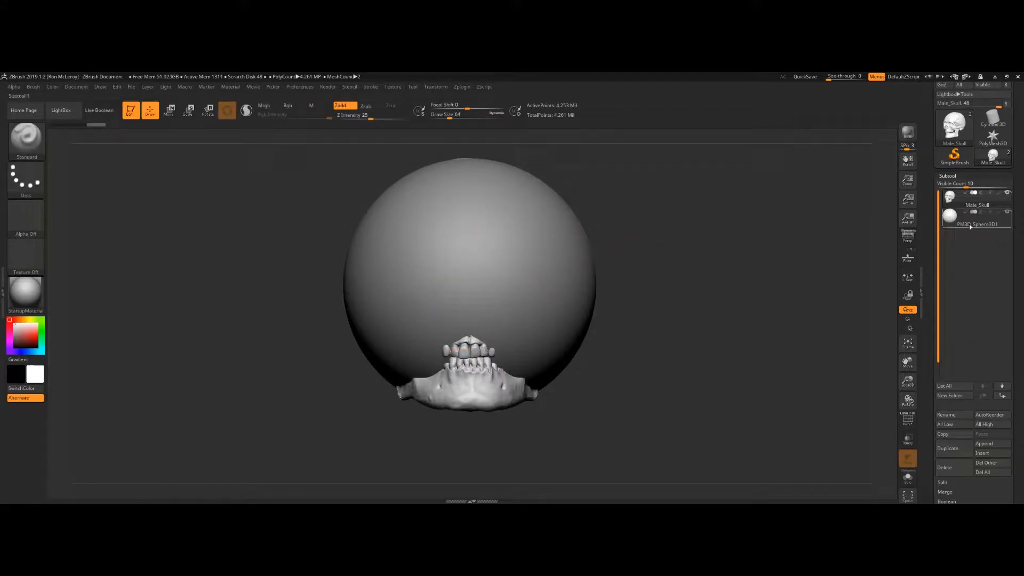
Step: Turn on Solo mode to isolate the selected skull subtool
mouse_move(972, 225)
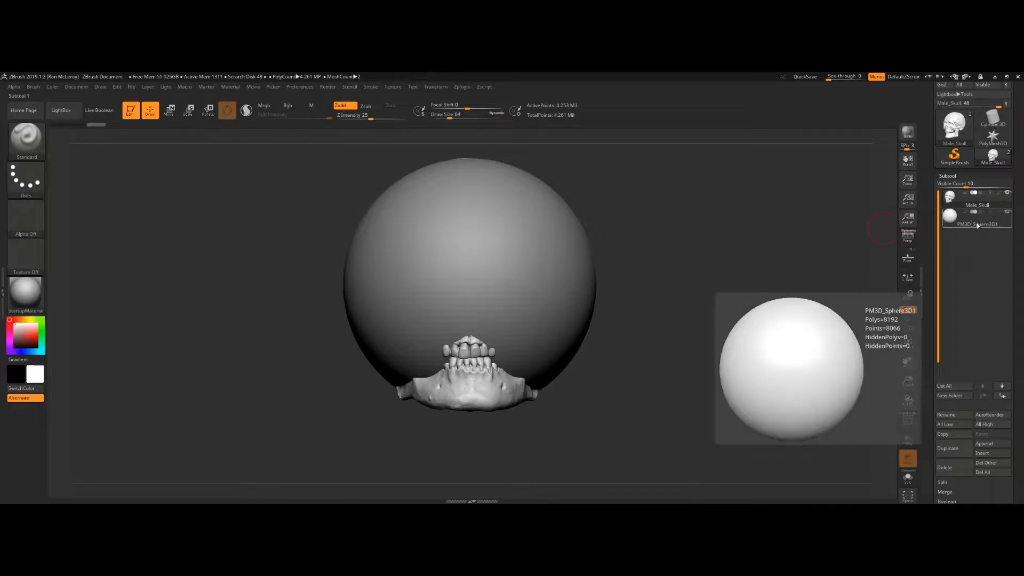
scroll(961, 241, down, 10)
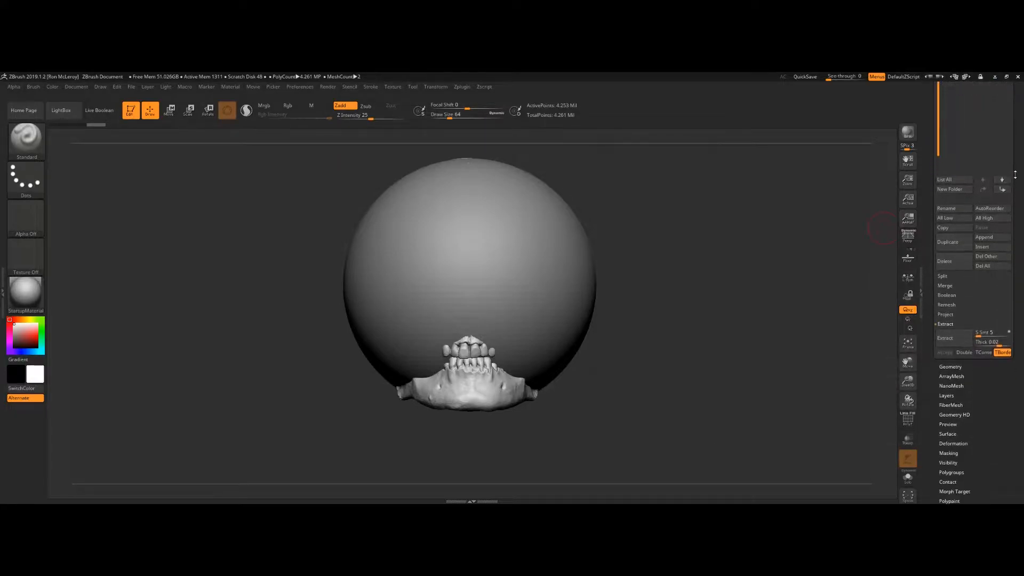
click(945, 205)
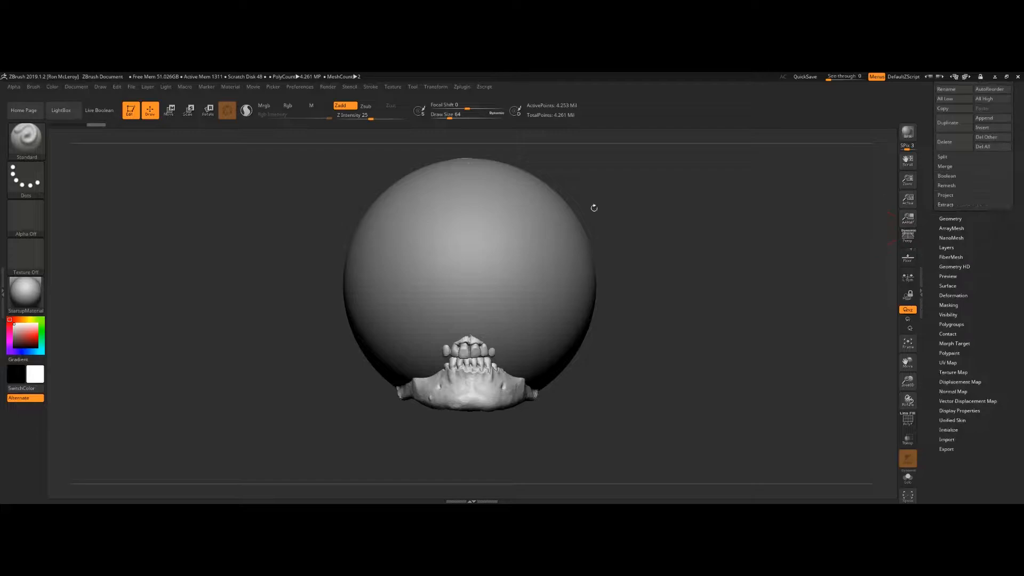
mouse_move(694, 268)
mouse_down()
mouse_move(634, 268)
mouse_move(686, 265)
mouse_up()
scroll(982, 305, down, 2)
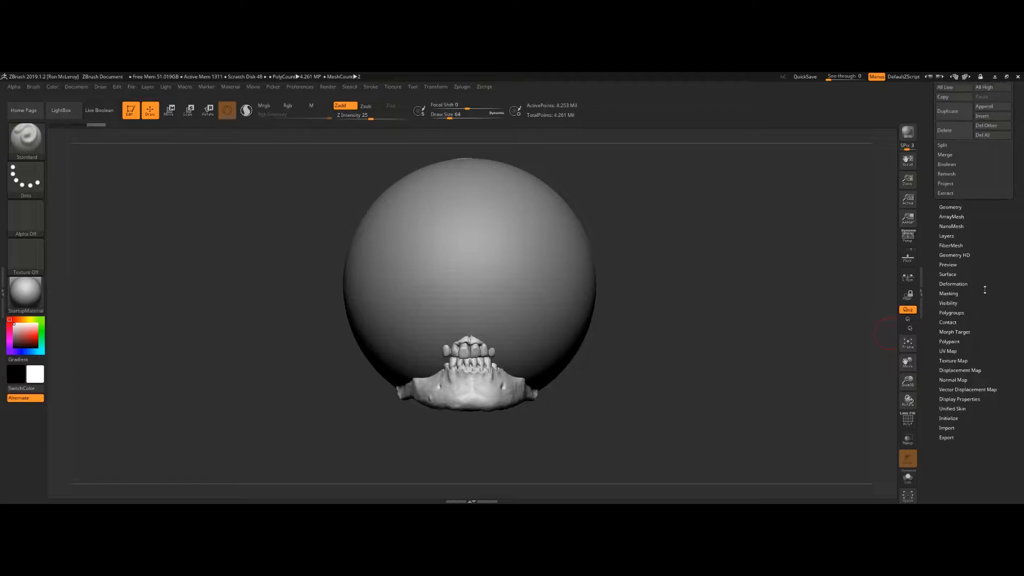
click(908, 480)
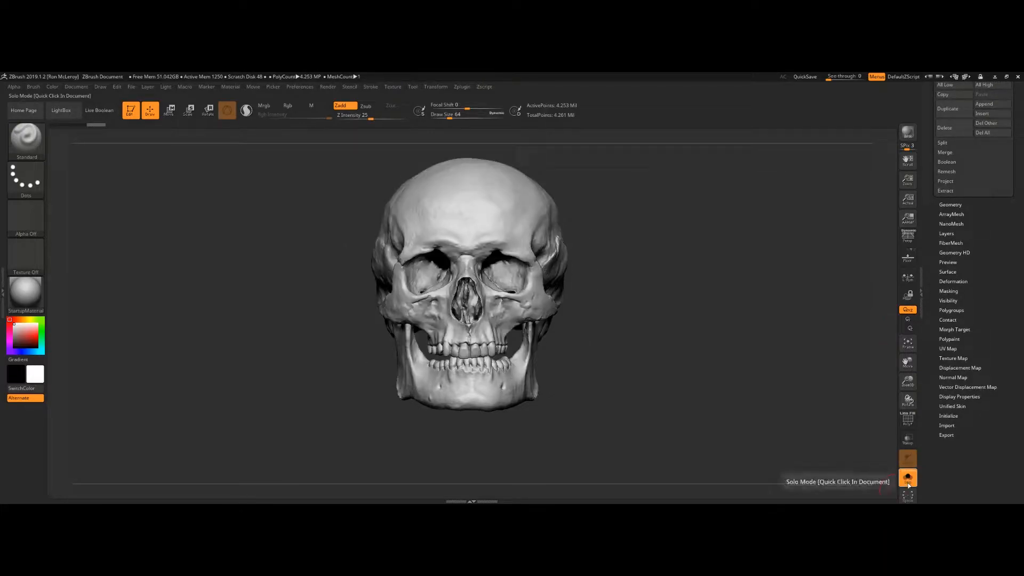
Step: Check the subtool list and turn Solo mode off to show all subtools again
scroll(976, 240, up, 10)
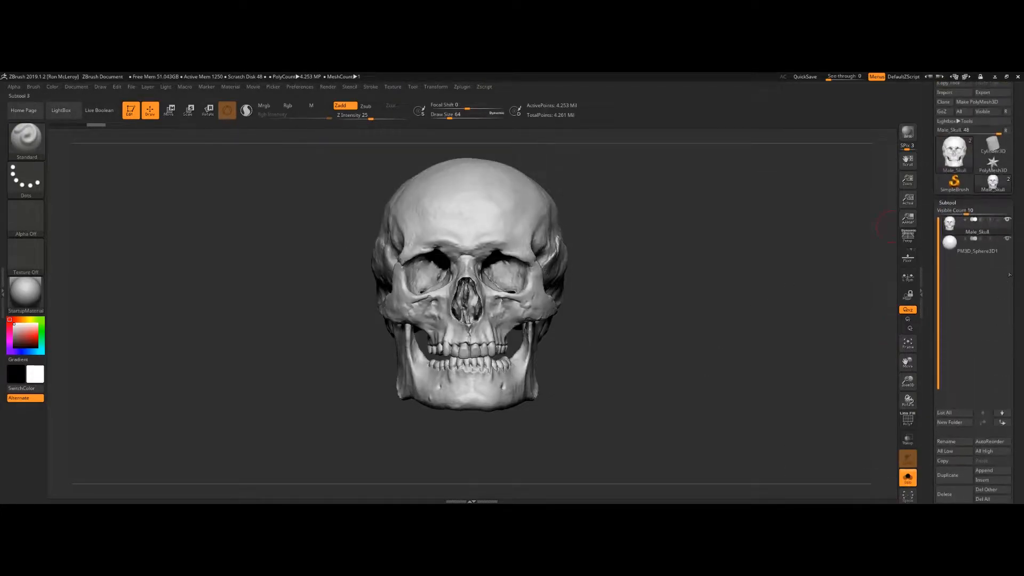
mouse_move(978, 230)
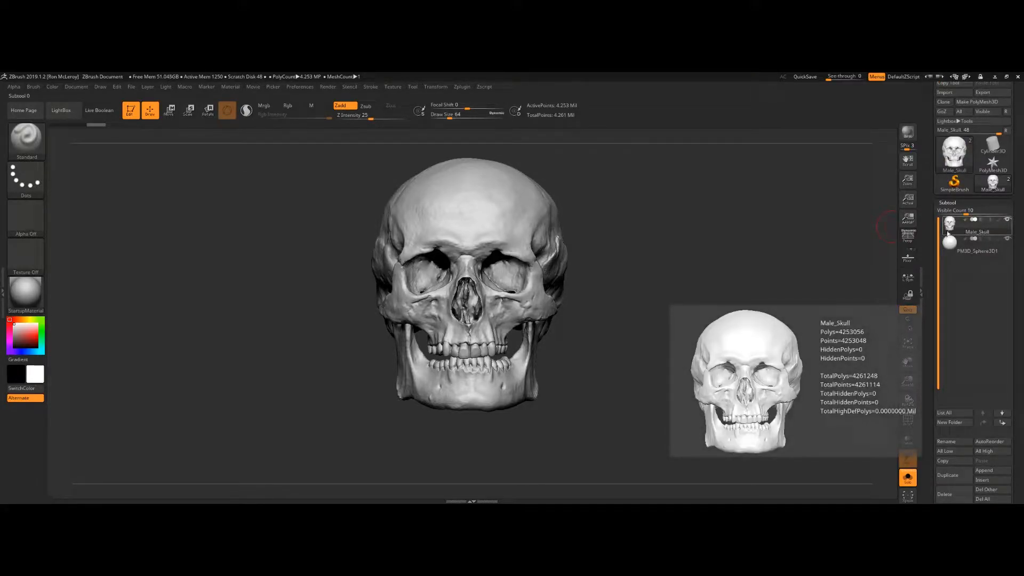
mouse_move(967, 256)
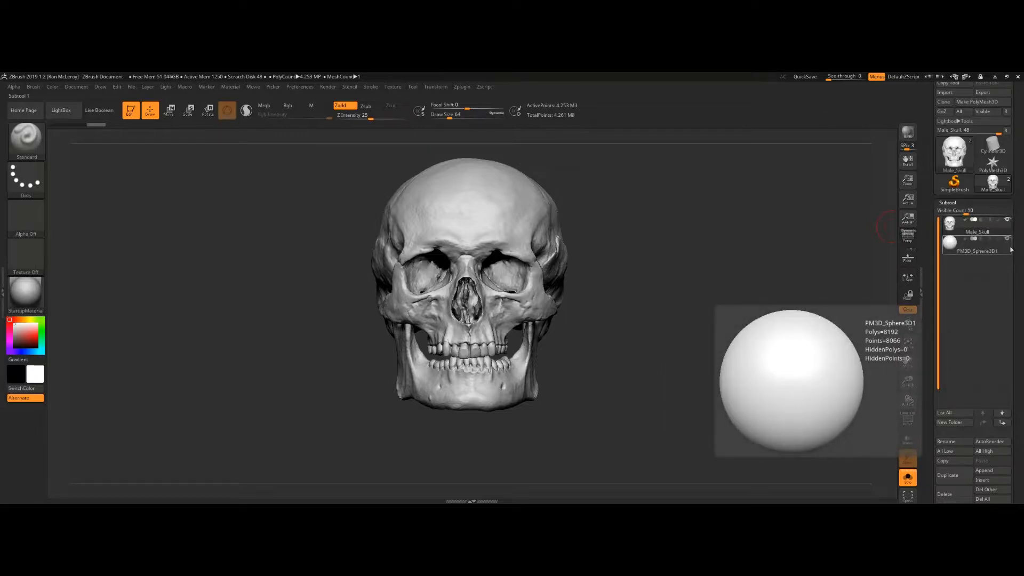
click(909, 480)
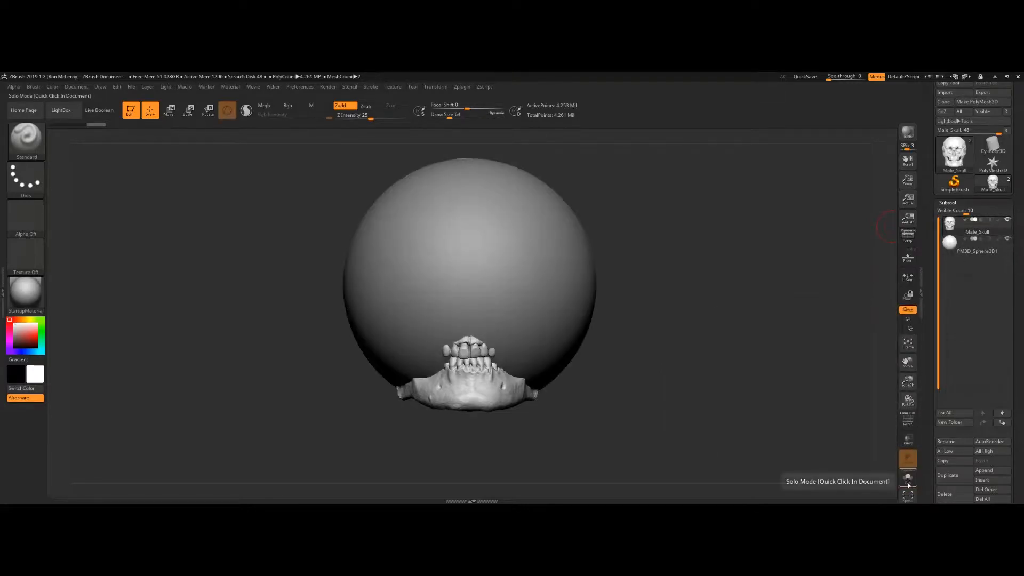
Step: Toggle Solo mode on and off to compare the isolated subtool with all subtools shown
click(909, 480)
click(909, 481)
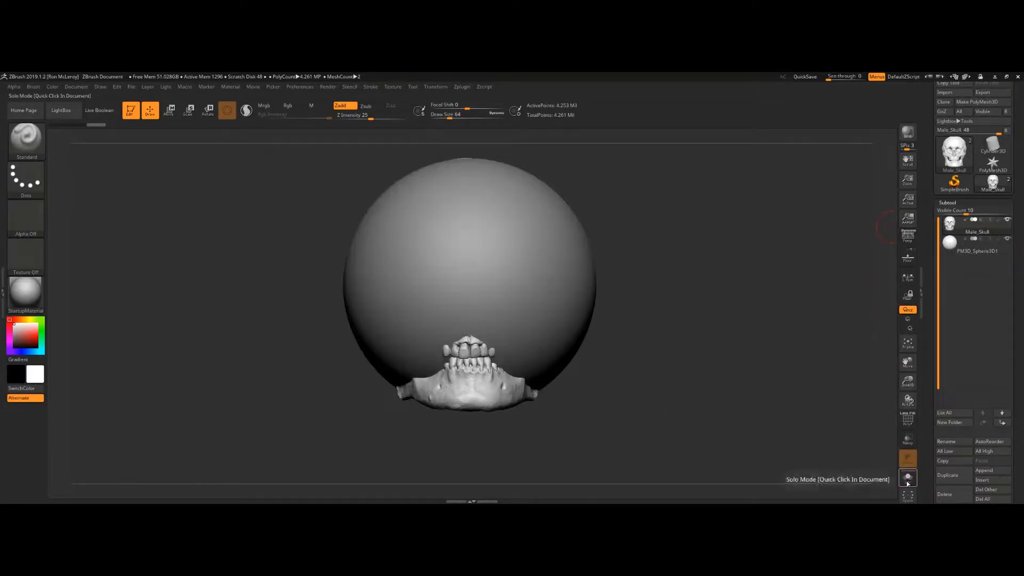
click(909, 482)
click(909, 482)
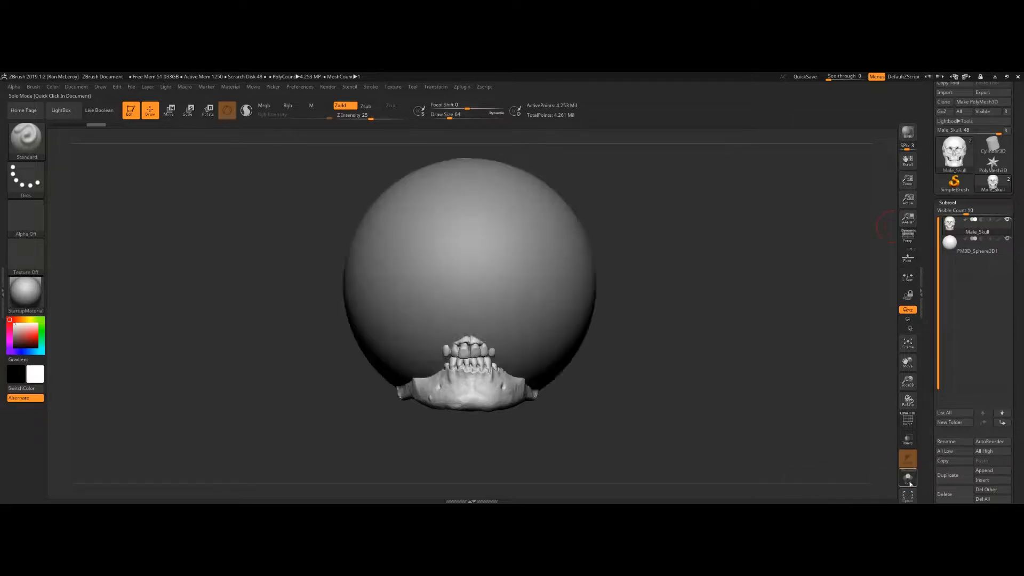
click(910, 482)
click(909, 482)
click(909, 481)
click(909, 482)
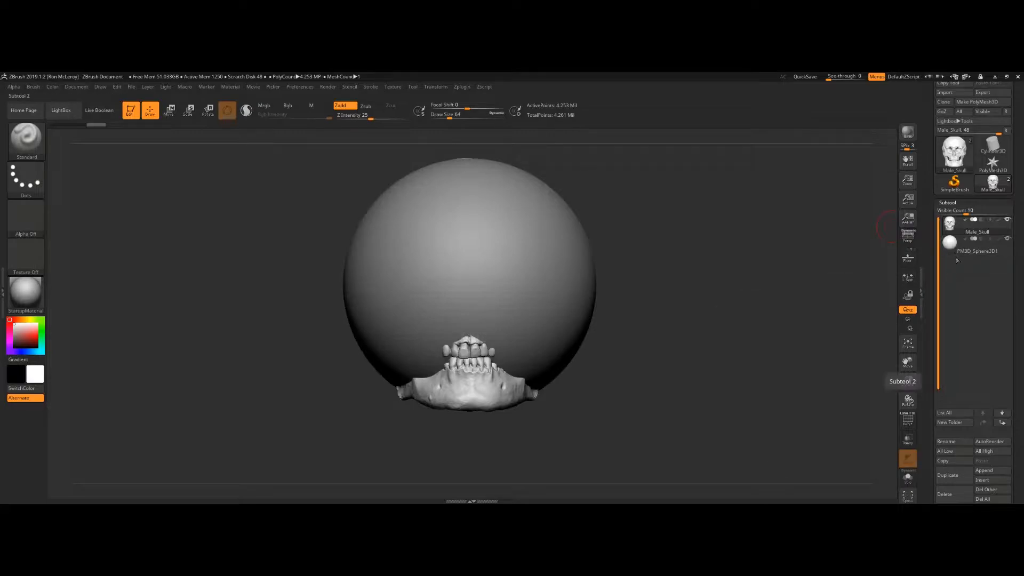
Step: Hide the sphere subtool and turn on polyframe display for the skull
click(1008, 239)
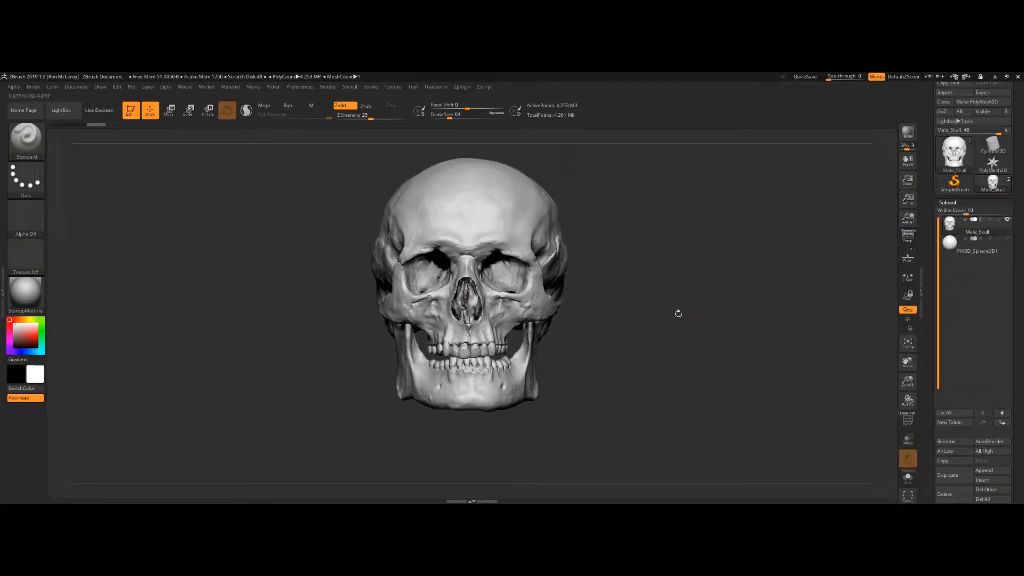
key(shift)
key(shift+f)
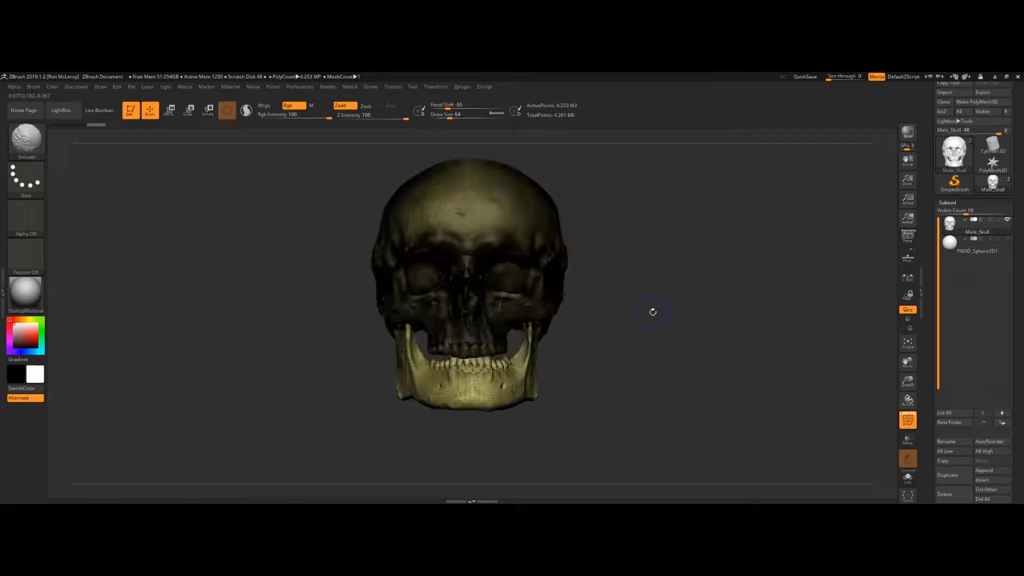
Step: Apply Auto Groups to split the skull into separate polygroups by topology connectivity
mouse_move(622, 283)
mouse_down()
mouse_move(658, 289)
mouse_move(656, 259)
mouse_move(640, 257)
mouse_move(715, 245)
mouse_move(782, 256)
mouse_move(726, 268)
mouse_up()
alt+drag(668, 303, 693, 290)
alt+drag(694, 256, 714, 282)
drag(714, 282, 664, 307)
key(ctrl+z)
click(955, 202)
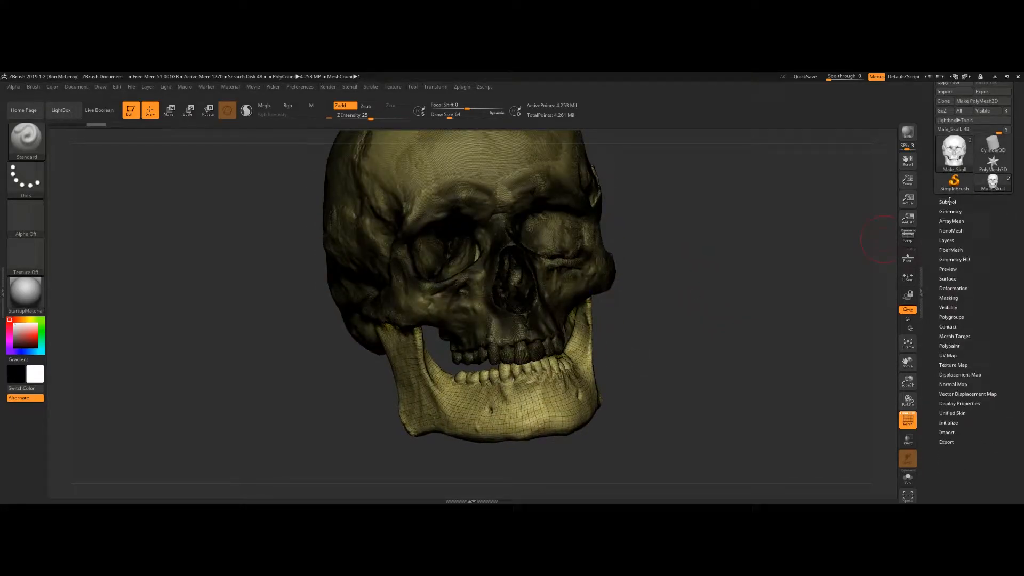
click(953, 317)
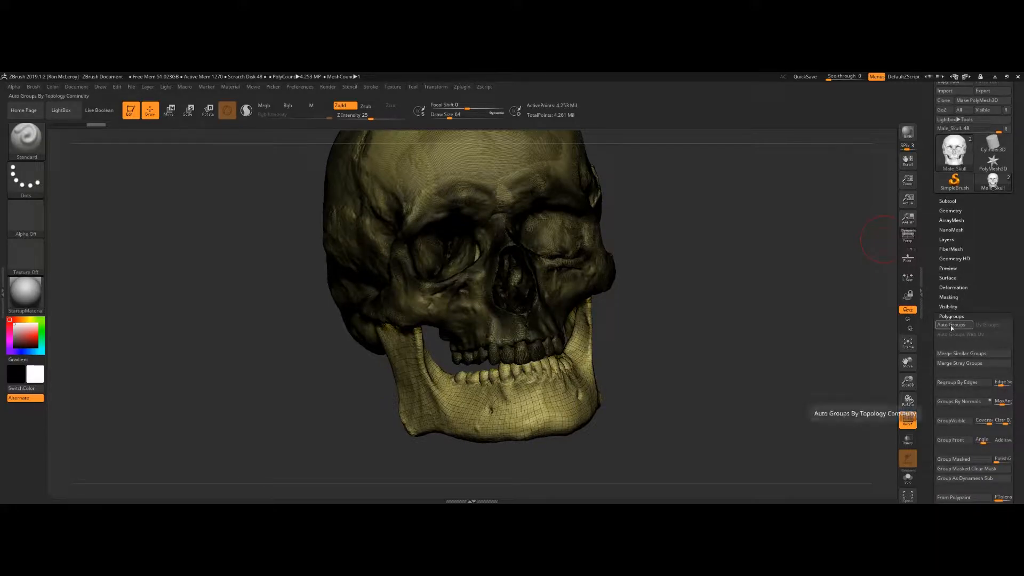
click(952, 326)
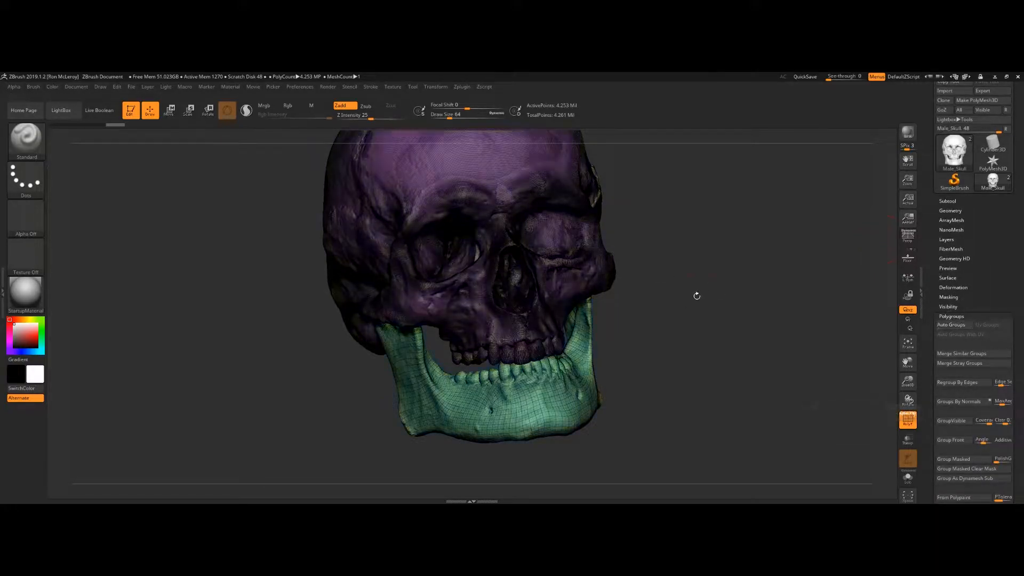
Step: Hide the jaw polygroup to isolate the cranium, then invert visibility to show only the jaw
drag(686, 293, 718, 270)
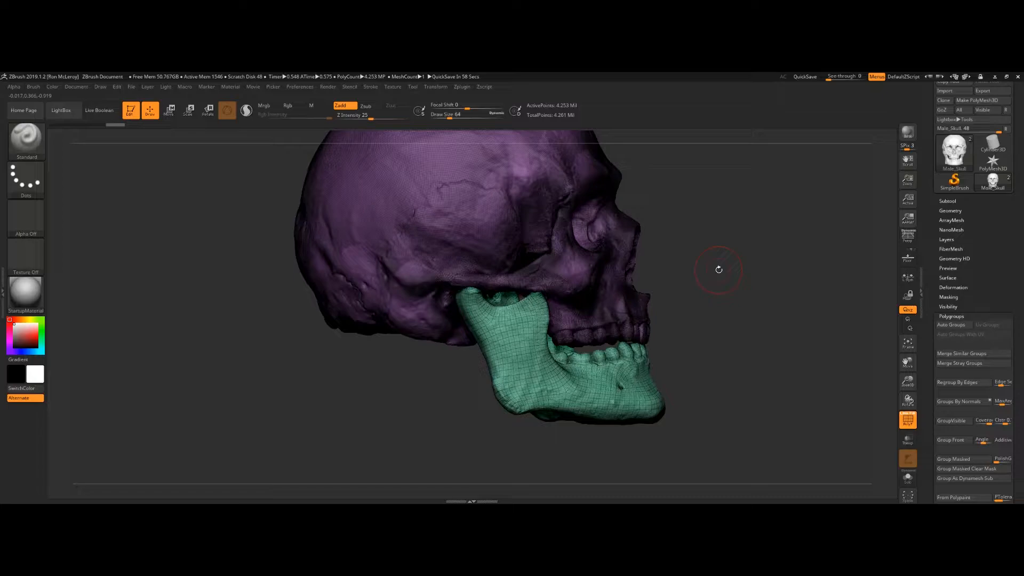
mouse_move(735, 232)
mouse_down()
mouse_move(700, 255)
mouse_move(722, 261)
mouse_move(739, 239)
mouse_move(693, 249)
mouse_move(674, 227)
mouse_up()
ctrl+shift+click(511, 241)
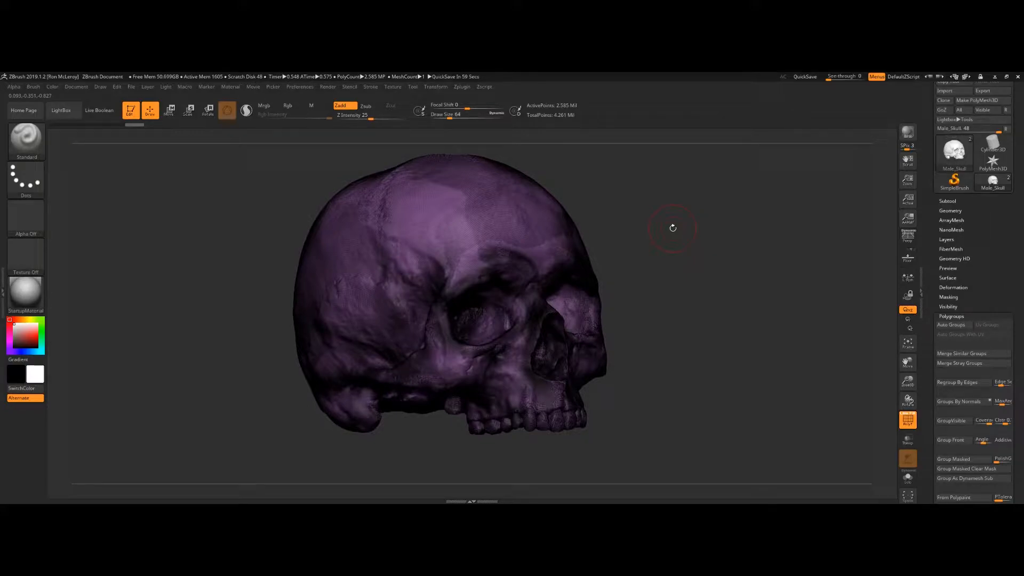
drag(665, 230, 617, 226)
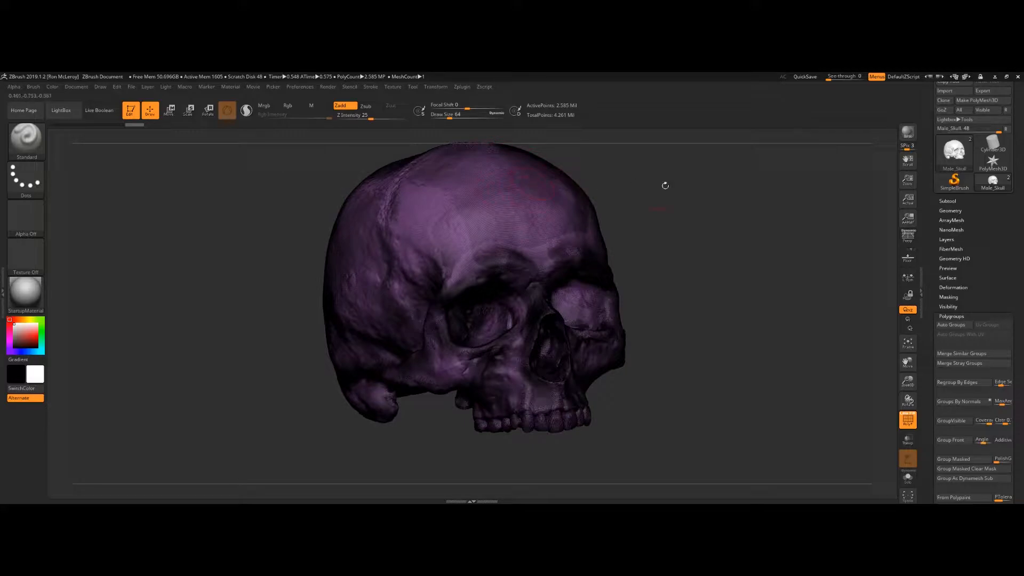
mouse_move(492, 224)
ctrl+shift+mouse_down()
mouse_move(742, 329)
mouse_move(685, 309)
ctrl+shift+mouse_up()
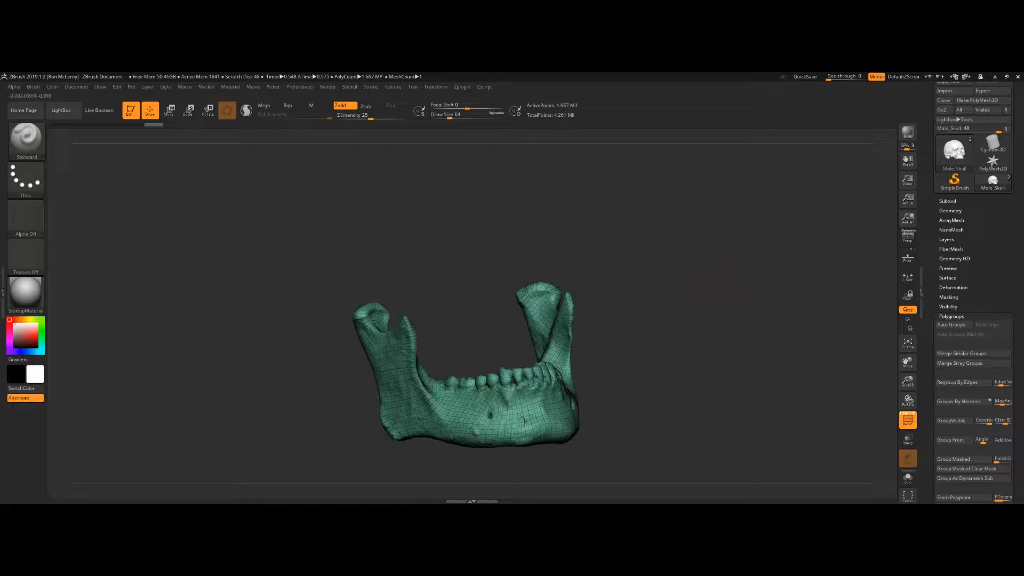
mouse_move(622, 338)
mouse_down()
mouse_move(685, 382)
mouse_move(629, 367)
mouse_move(627, 335)
mouse_up()
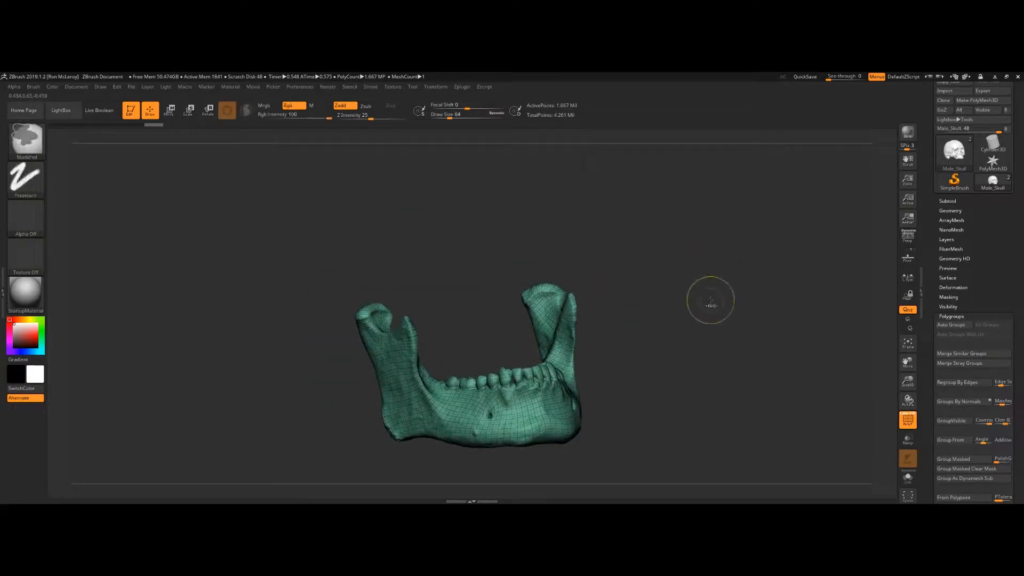
Step: Toggle polygroup visibility between the jaw and the cranium, then restore the full skull and frame it
ctrl+shift+click(713, 302)
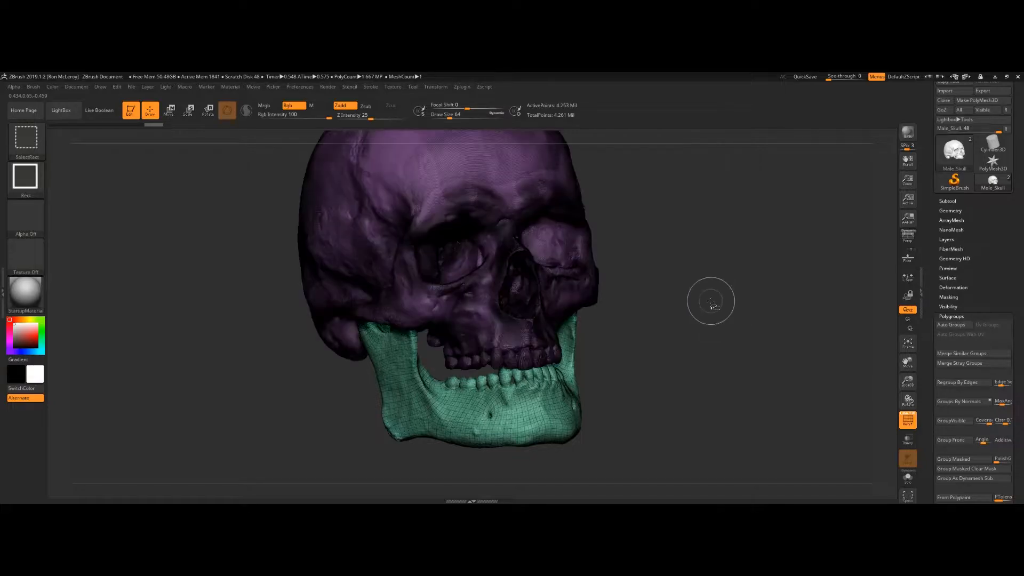
drag(711, 264, 703, 320)
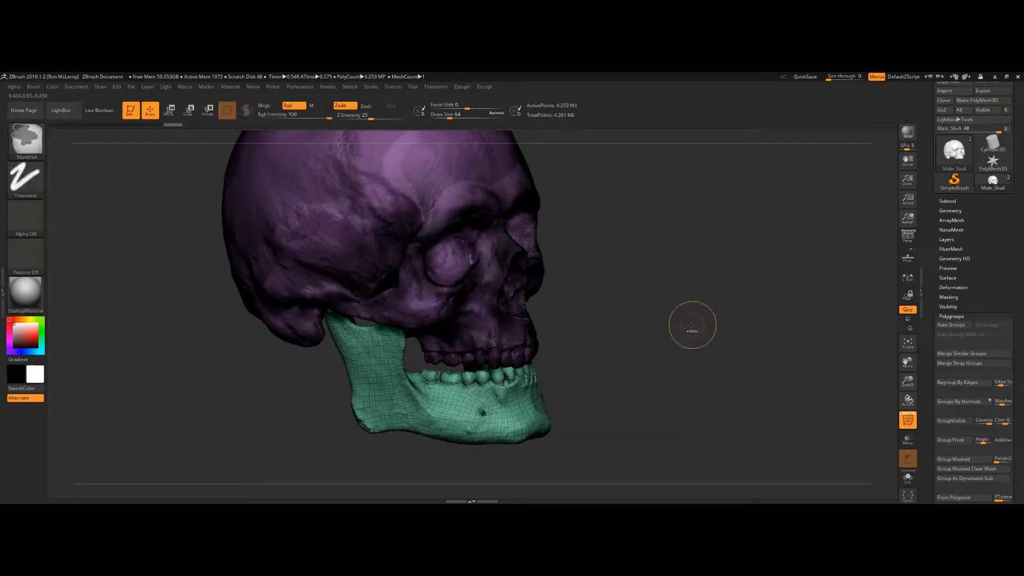
ctrl+shift+click(692, 324)
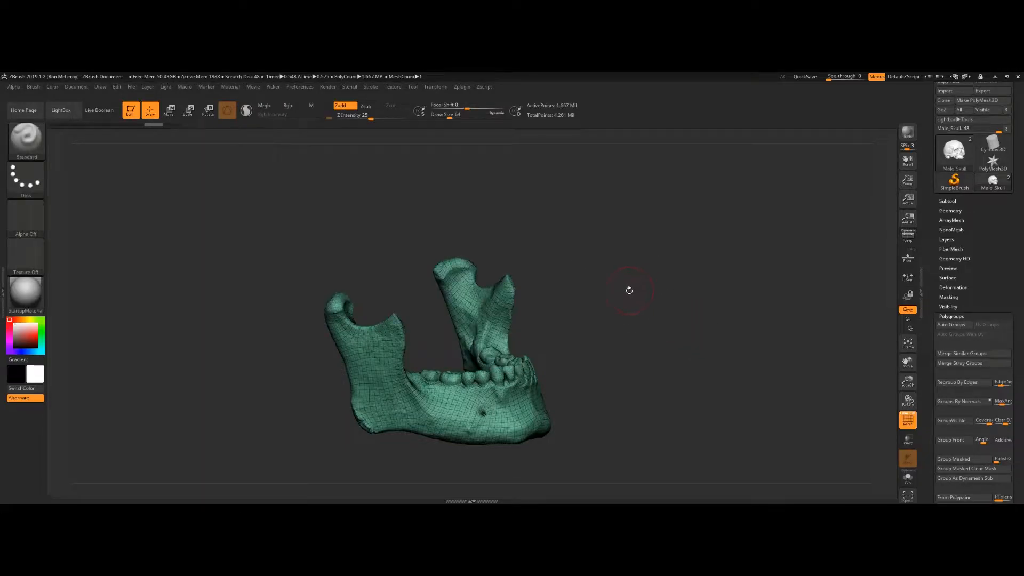
mouse_move(639, 262)
ctrl+shift+mouse_down()
mouse_move(718, 353)
mouse_move(707, 343)
ctrl+shift+mouse_up()
ctrl+shift+drag(655, 247, 709, 366)
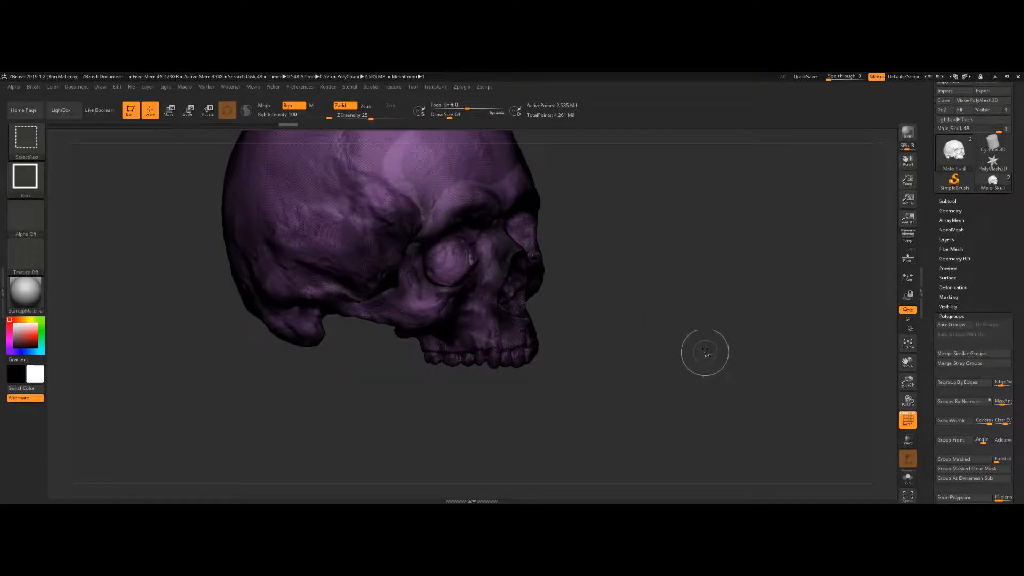
ctrl+shift+click(681, 337)
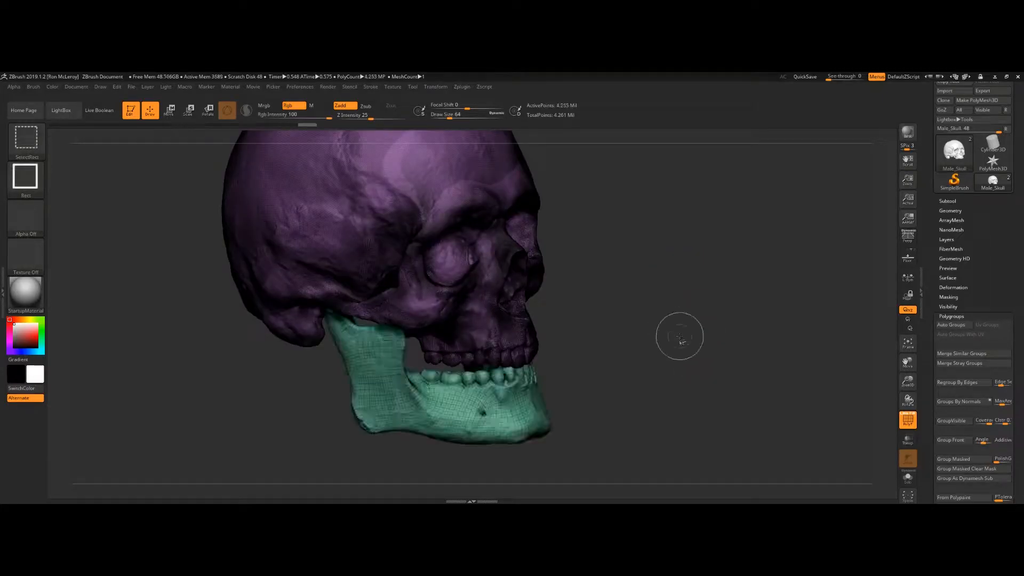
drag(670, 306, 629, 319)
key(f)
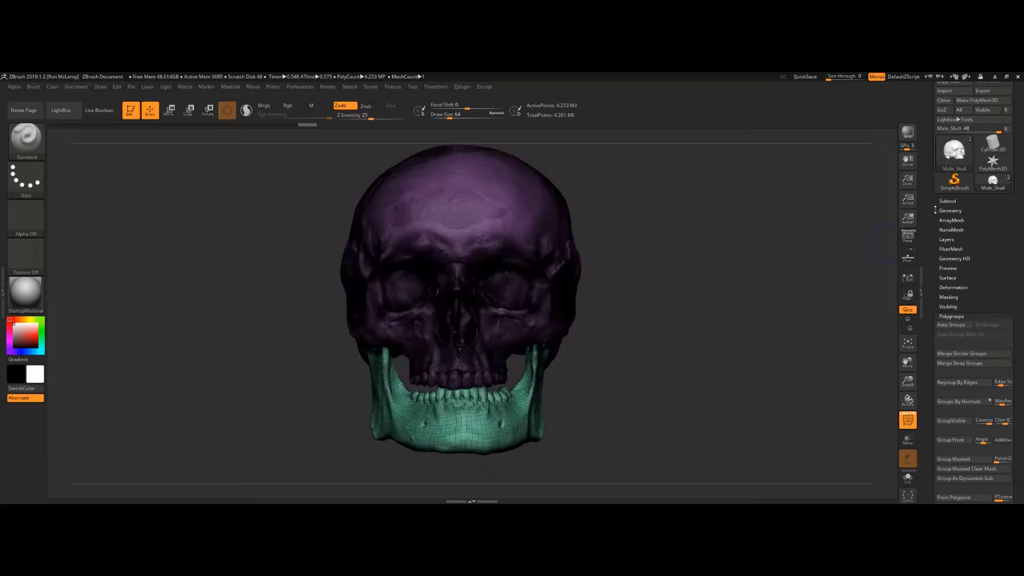
Step: Show the sphere subtool again and DynaMesh it at a resolution of 32
click(948, 200)
click(1008, 239)
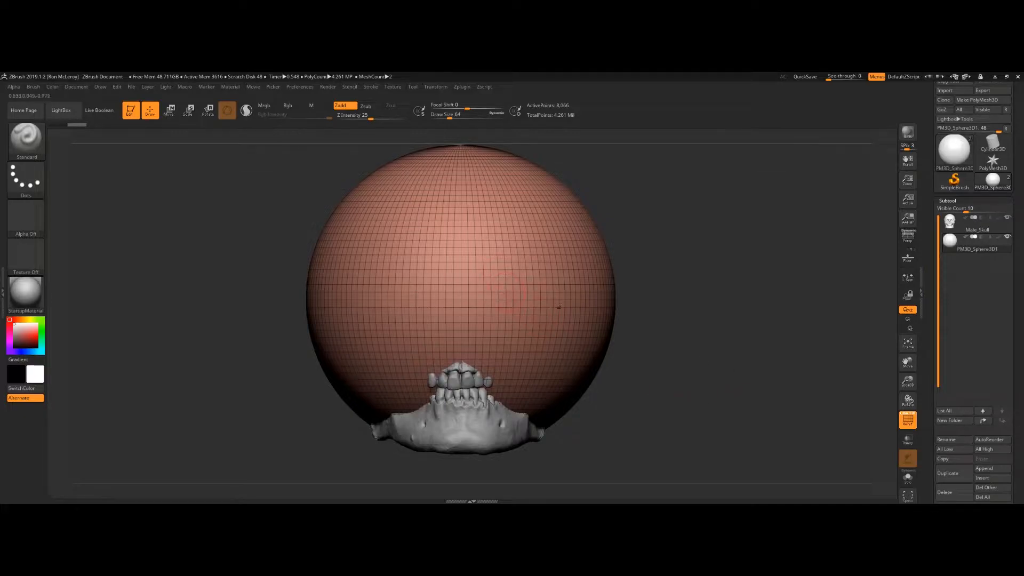
click(947, 201)
click(951, 210)
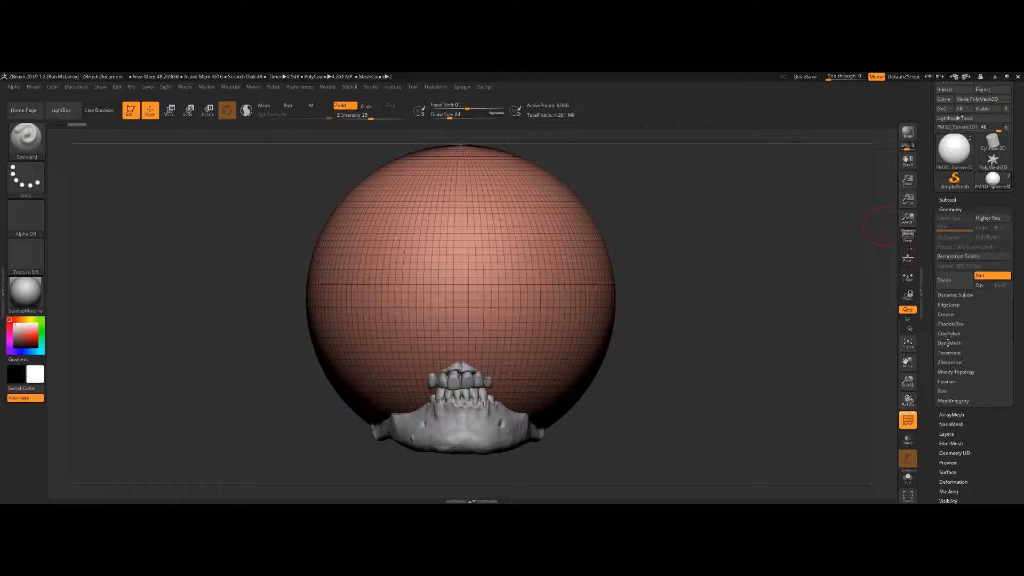
click(949, 343)
click(942, 372)
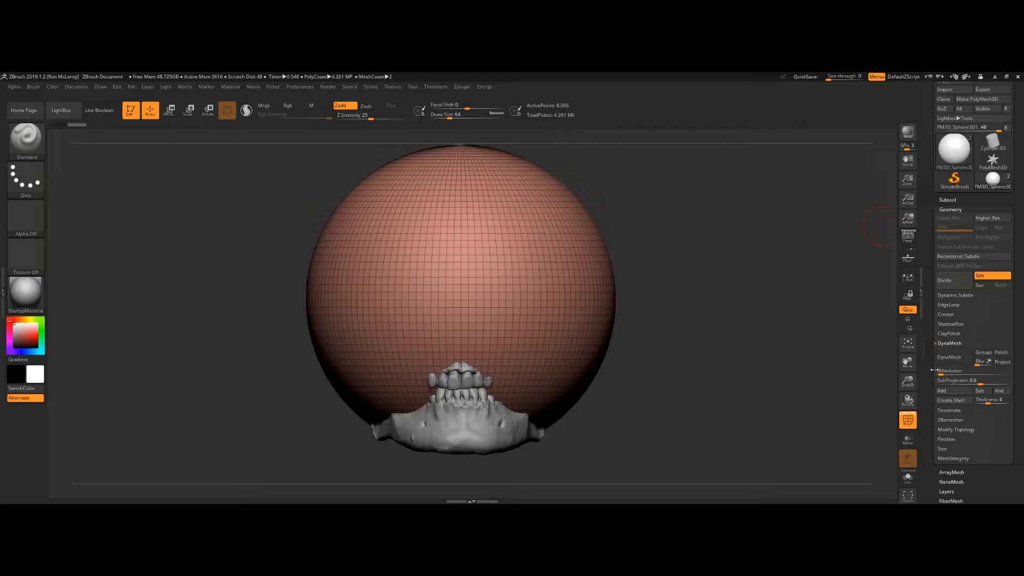
key(Return)
click(950, 357)
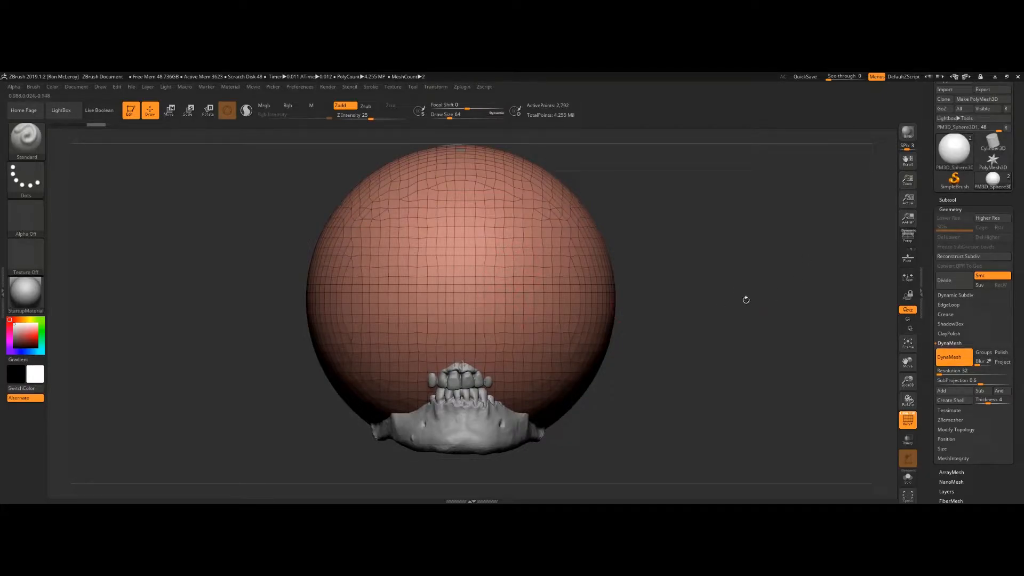
Step: Turn on transparency and ghost display to see the skull through the sphere
click(909, 445)
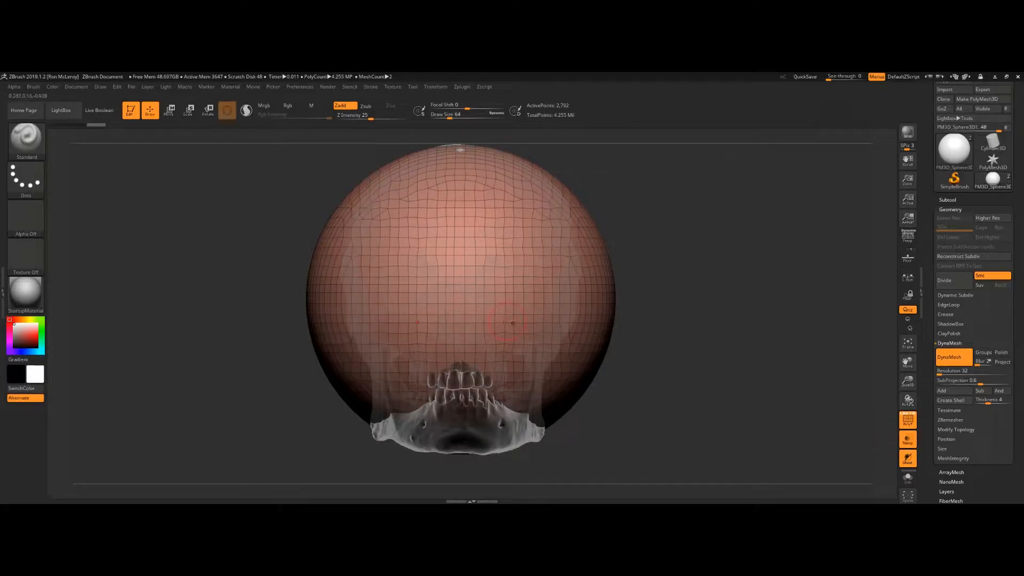
click(908, 457)
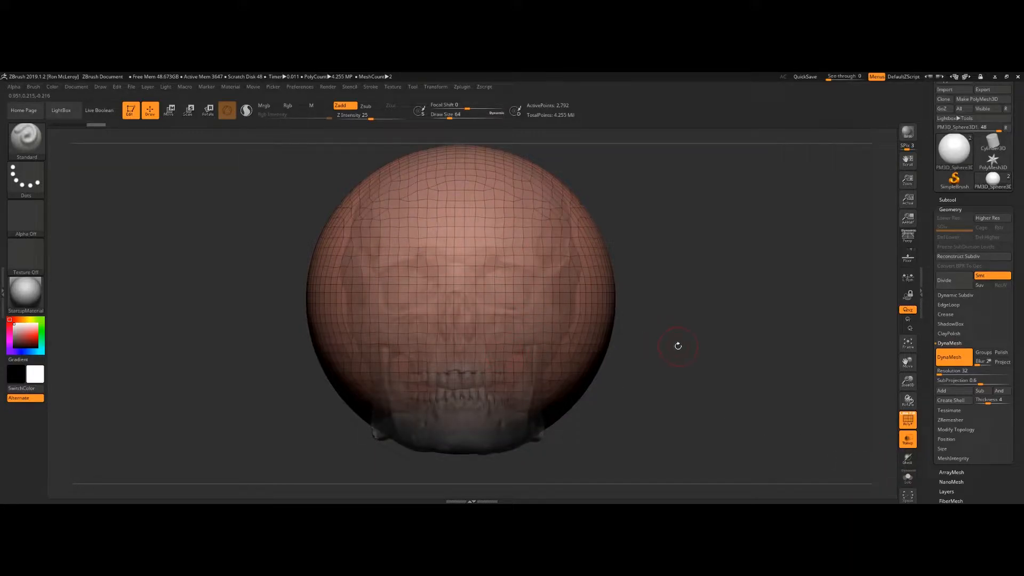
mouse_move(695, 351)
mouse_down()
mouse_move(603, 356)
mouse_move(704, 397)
mouse_up()
Step: Switch to the Move brush at a draw size of about 386 and pull the sphere into a rough head shape around the skull
key(s)
drag(647, 248, 662, 248)
key(b)
key(m)
key(v)
key(s)
drag(641, 209, 661, 208)
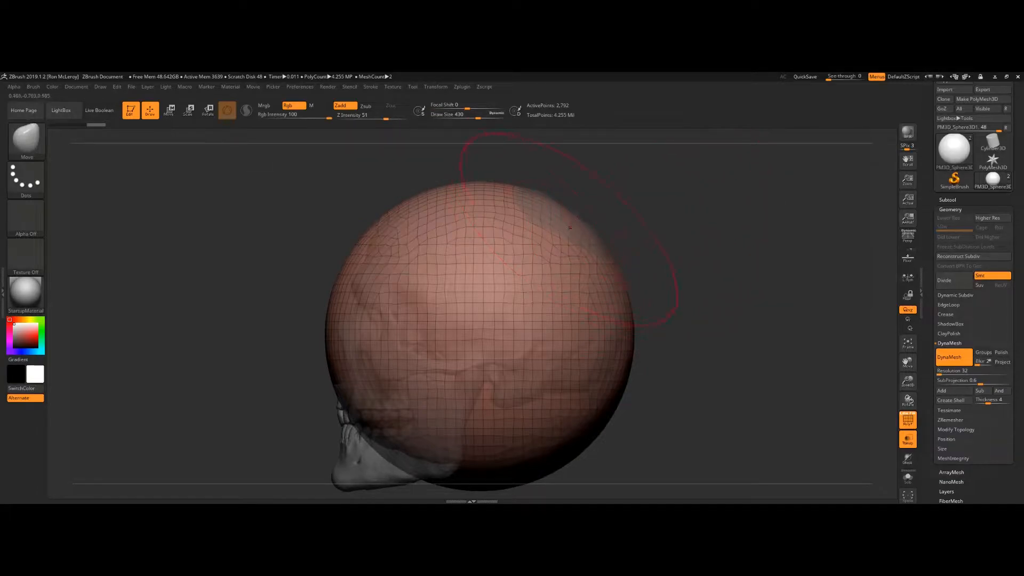
key(s)
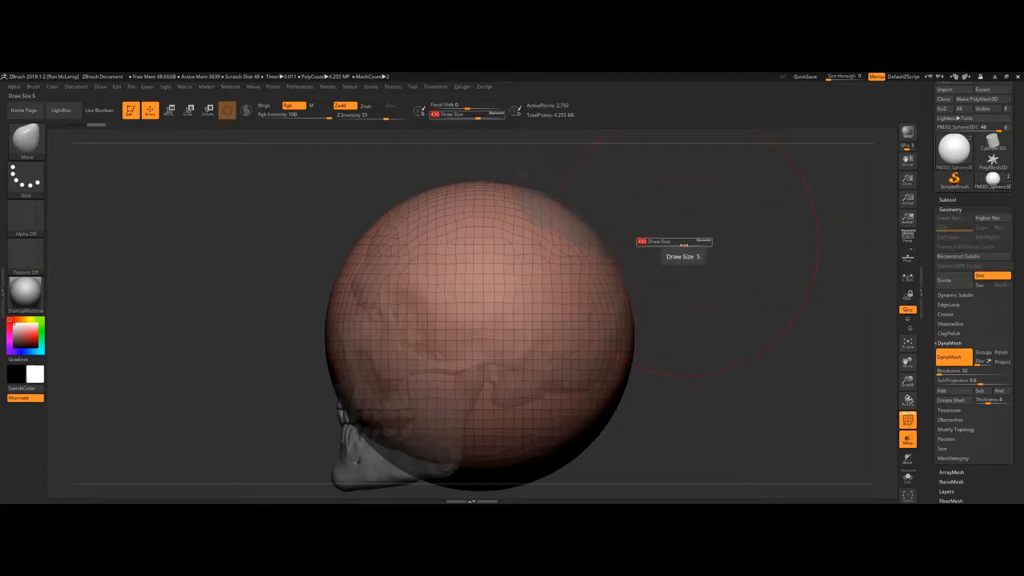
drag(685, 245, 669, 246)
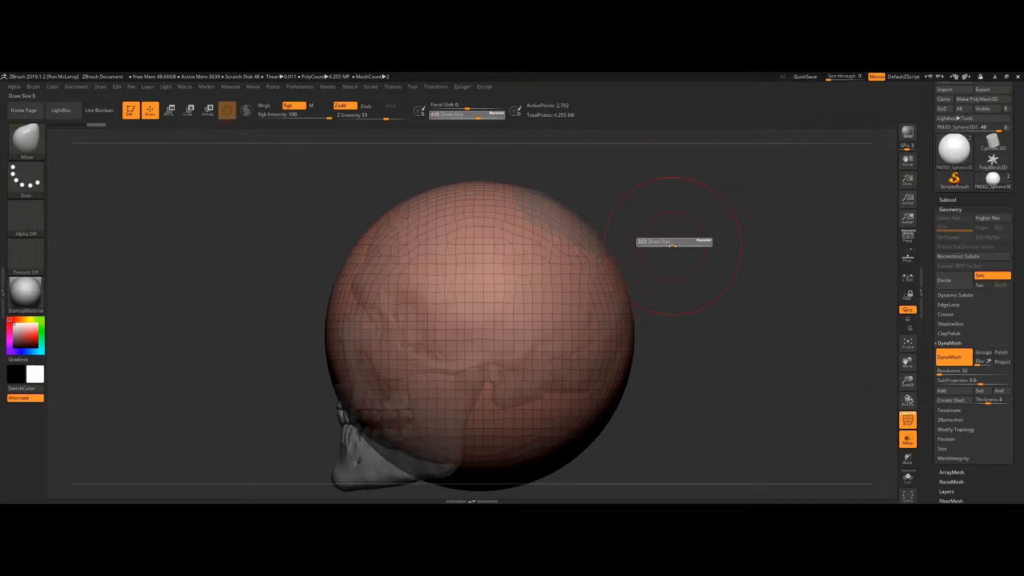
drag(685, 246, 684, 246)
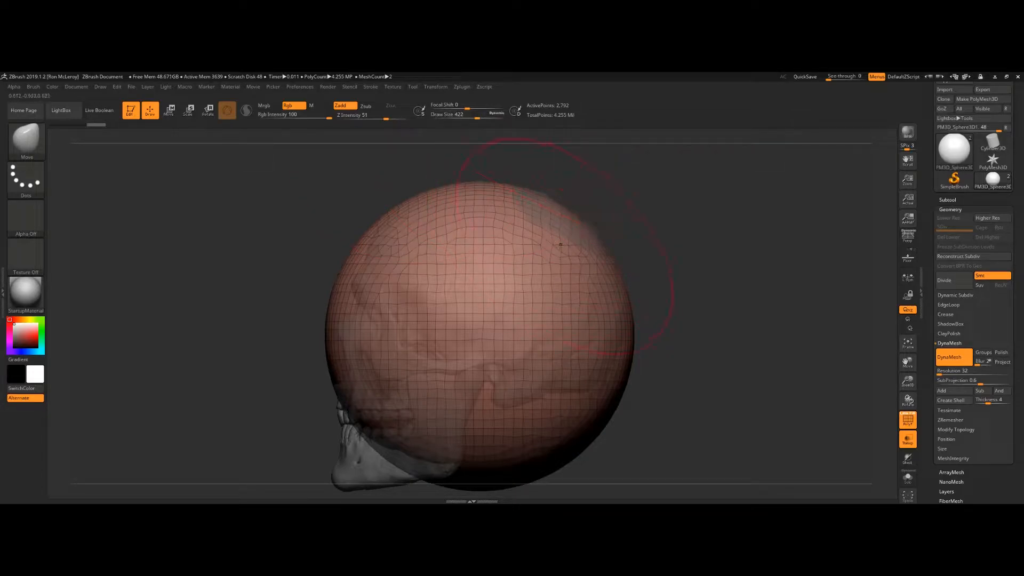
key(s)
mouse_move(559, 231)
mouse_down()
mouse_move(551, 234)
mouse_move(560, 223)
mouse_up()
key(s)
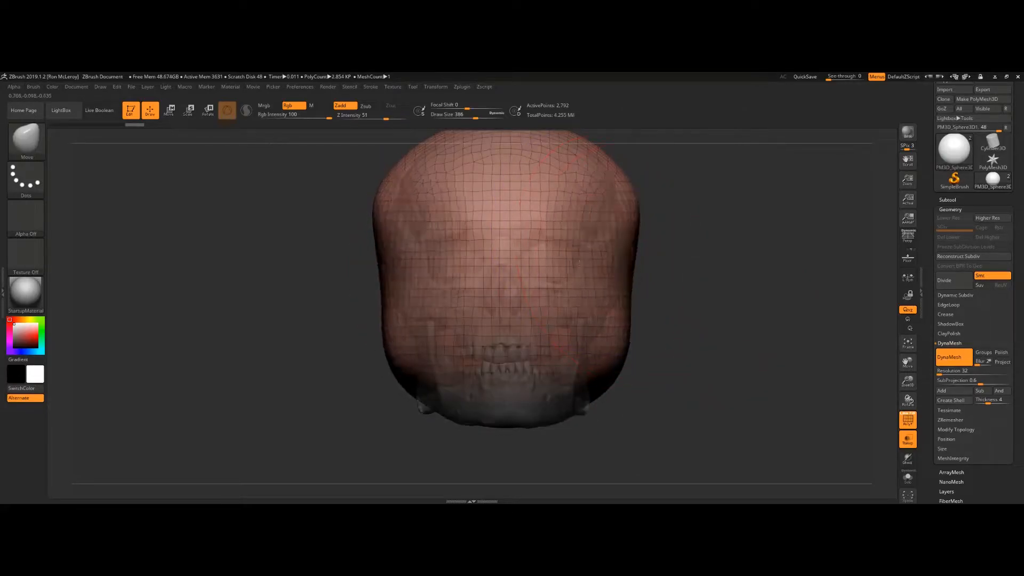
drag(630, 213, 615, 216)
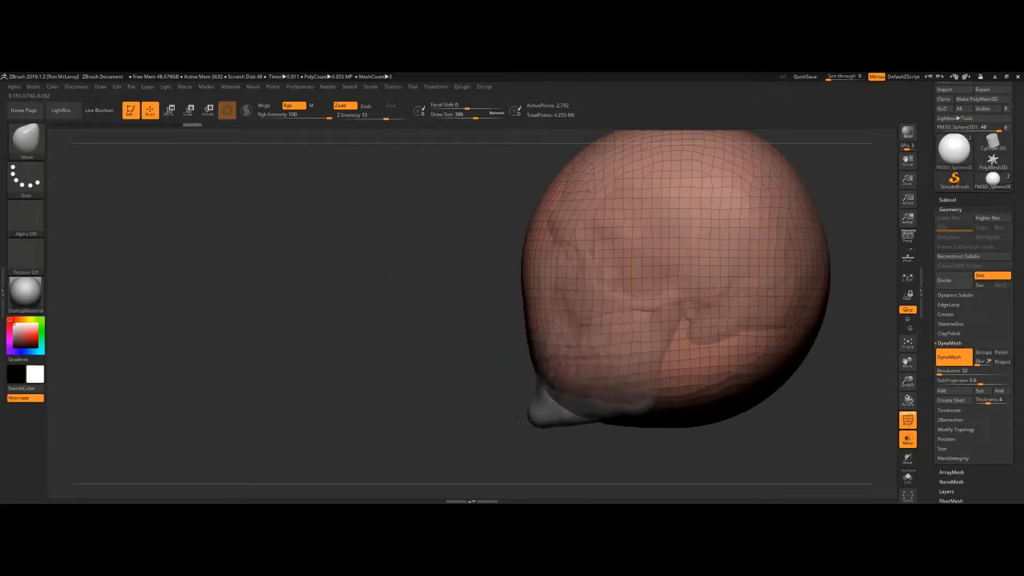
drag(521, 423, 515, 433)
drag(507, 357, 526, 363)
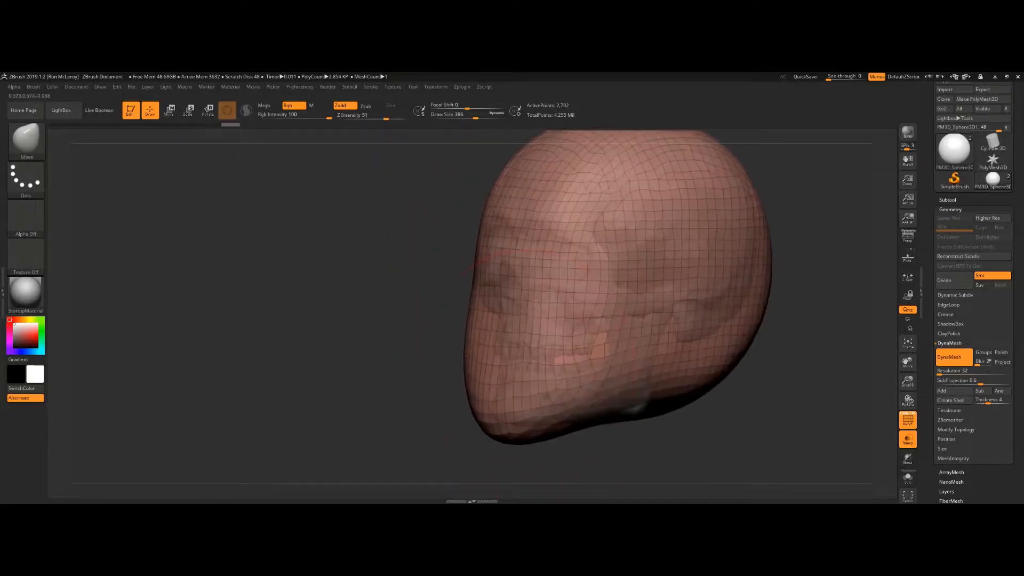
mouse_move(735, 384)
mouse_down()
mouse_move(716, 362)
mouse_move(735, 314)
mouse_up()
ctrl+drag(718, 245, 764, 319)
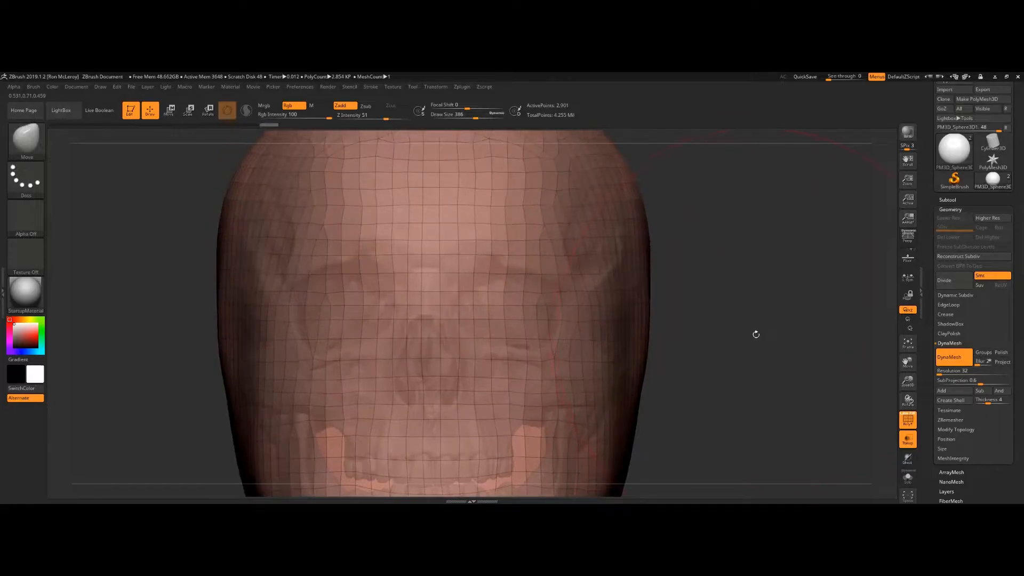
Step: Switch to the FormSoft brush and shape the sphere around the skull's jaw and lower face
key(b)
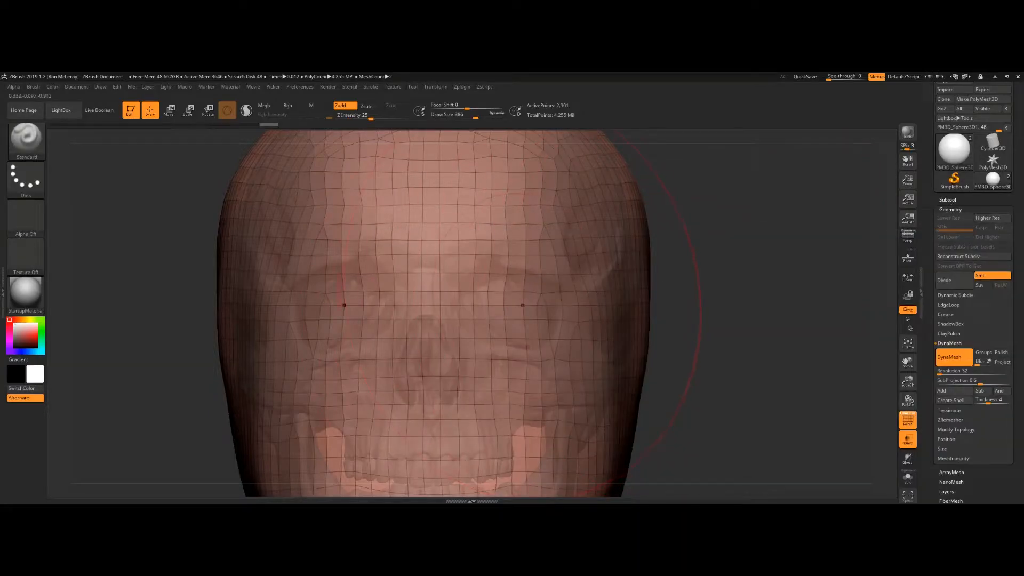
key(s)
mouse_move(523, 304)
mouse_down()
mouse_move(478, 305)
mouse_move(496, 307)
mouse_move(501, 289)
mouse_move(483, 280)
mouse_move(488, 291)
mouse_up()
ctrl+drag(747, 273, 781, 344)
key(f)
shift+drag(693, 301, 668, 361)
alt+drag(507, 345, 543, 405)
mouse_move(520, 363)
alt+mouse_down()
mouse_move(544, 409)
mouse_move(519, 418)
mouse_move(501, 397)
mouse_move(506, 416)
alt+mouse_up()
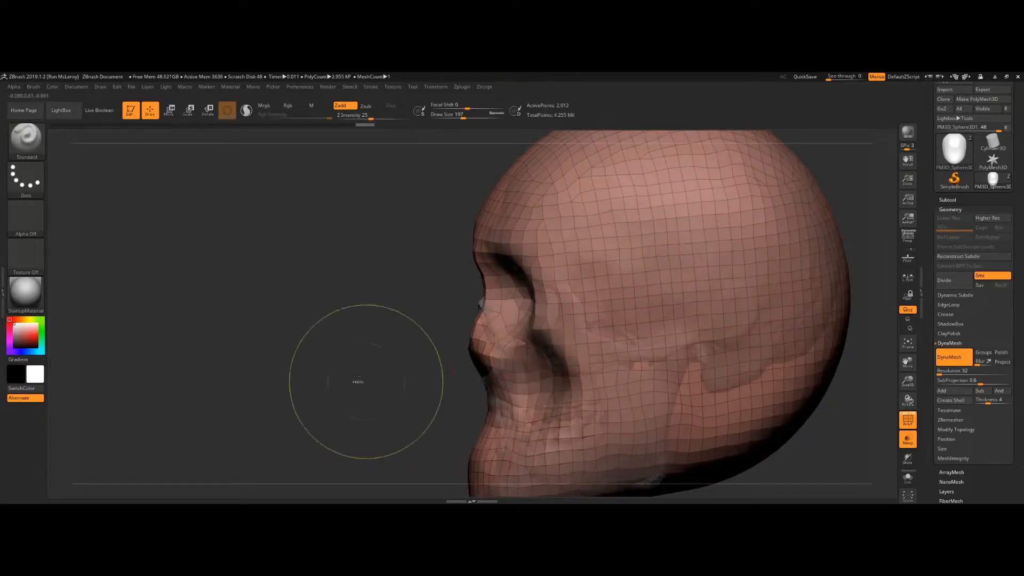
Step: Switch to the Standard brush at a draw size of about 197 and refine the sphere's facial profile
alt+drag(394, 418, 372, 328)
mouse_move(491, 344)
alt+mouse_down()
mouse_move(480, 329)
mouse_move(488, 354)
alt+mouse_up()
ctrl+drag(379, 346, 417, 418)
mouse_move(533, 332)
shift+mouse_down()
mouse_move(508, 321)
mouse_move(535, 330)
mouse_move(571, 318)
shift+mouse_up()
ctrl+drag(611, 398, 647, 435)
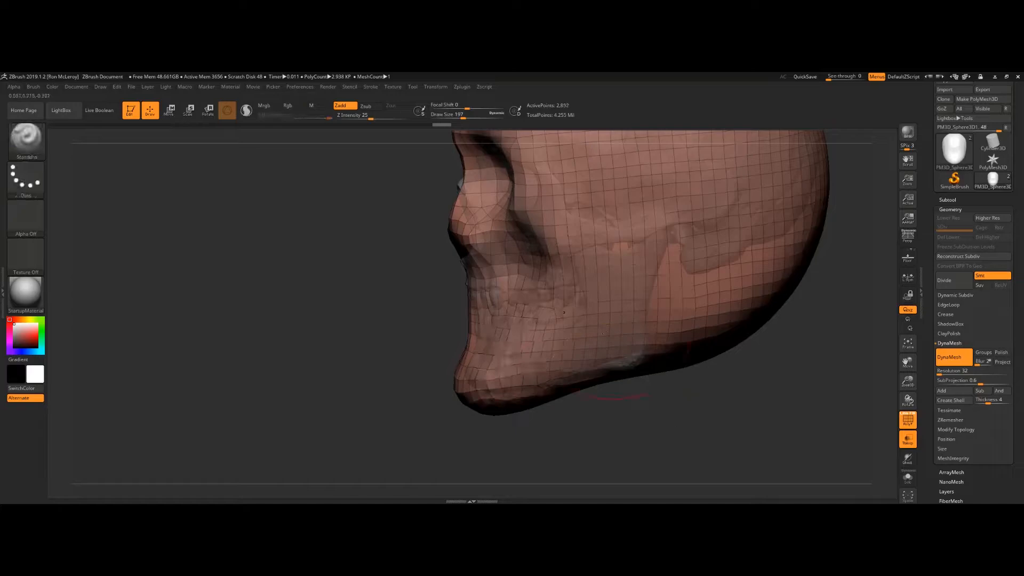
Step: Switch to the Move brush at a draw size of about 324 and push the sphere's face profile toward the skull
key(b)
key(m)
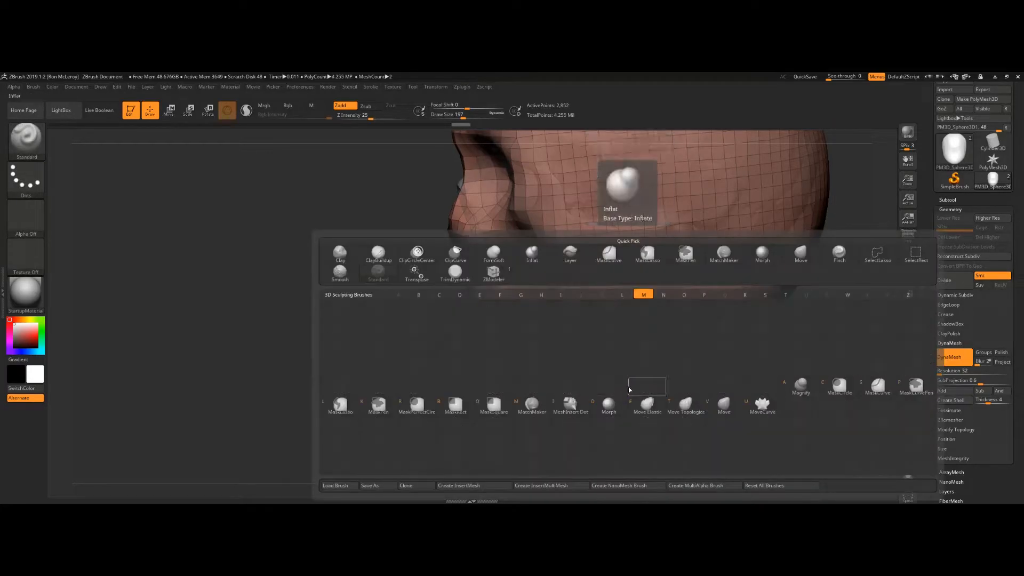
key(v)
mouse_move(791, 371)
mouse_down()
mouse_move(698, 402)
mouse_move(675, 395)
mouse_move(685, 344)
mouse_move(669, 300)
mouse_up()
key(s)
drag(786, 330, 774, 308)
ctrl+drag(800, 381, 761, 438)
drag(822, 393, 655, 391)
mouse_move(767, 347)
alt+mouse_down()
mouse_move(671, 398)
mouse_move(602, 386)
alt+mouse_up()
drag(446, 357, 463, 377)
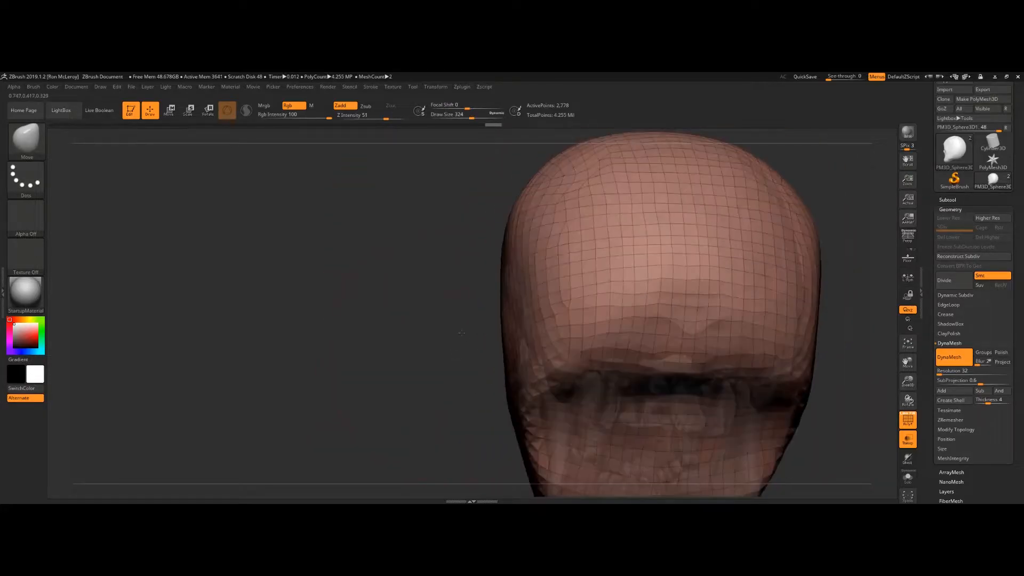
Step: Lower the Move brush draw size to about 234 and pull the sphere's cranium and sides into shape
key(s)
drag(525, 384, 513, 384)
drag(522, 323, 550, 334)
drag(811, 312, 801, 309)
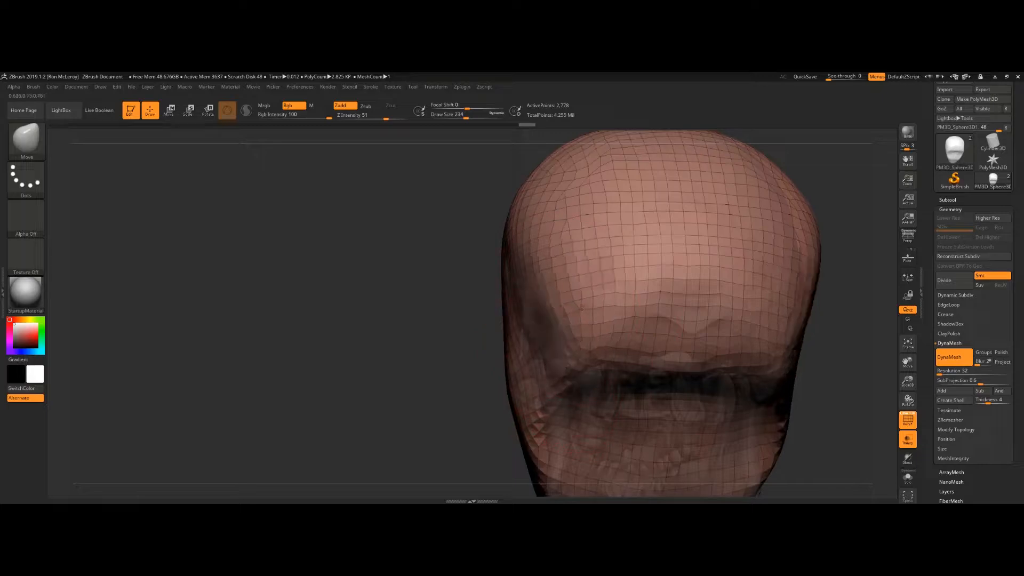
shift+drag(806, 224, 812, 240)
drag(374, 267, 558, 240)
mouse_move(558, 241)
alt+mouse_down()
mouse_move(385, 357)
mouse_move(277, 346)
alt+mouse_up()
mouse_move(678, 320)
shift+mouse_down()
mouse_move(658, 331)
mouse_move(662, 347)
shift+mouse_up()
mouse_move(468, 389)
mouse_down()
mouse_move(590, 369)
mouse_move(508, 262)
mouse_up()
drag(506, 371, 515, 389)
Step: Switch to the FormSoft brush and shape the sphere over the cheeks and jaw of the skull
key(b)
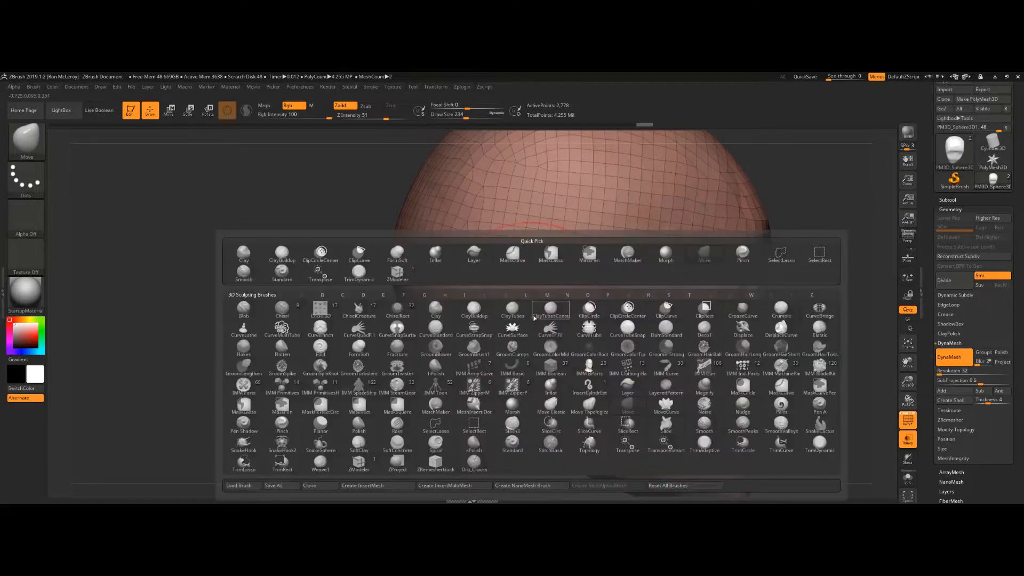
key(f)
key(s)
mouse_move(800, 371)
mouse_down()
mouse_move(768, 325)
mouse_move(763, 356)
mouse_move(699, 338)
mouse_up()
alt+drag(378, 396, 299, 391)
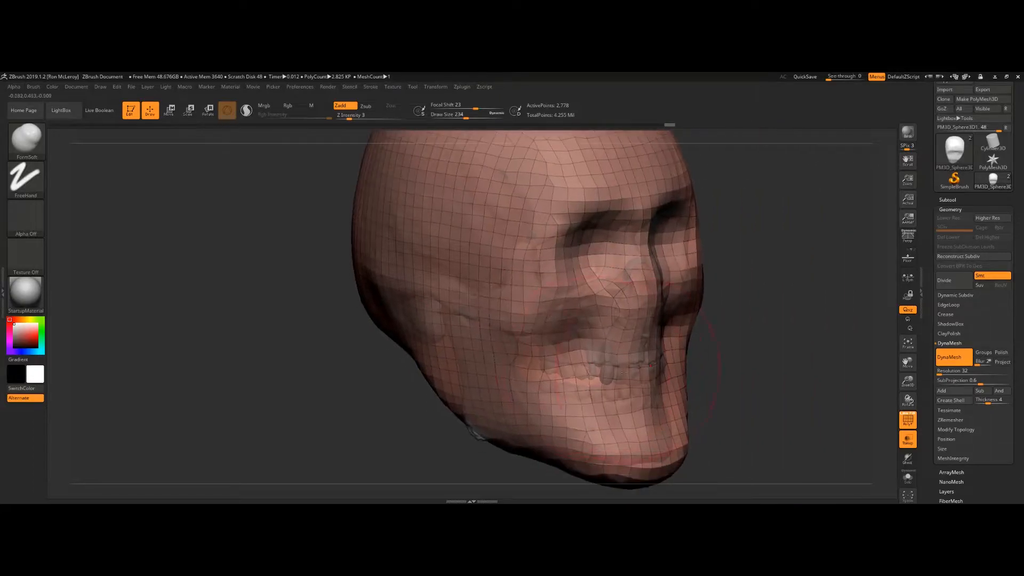
drag(742, 377, 699, 378)
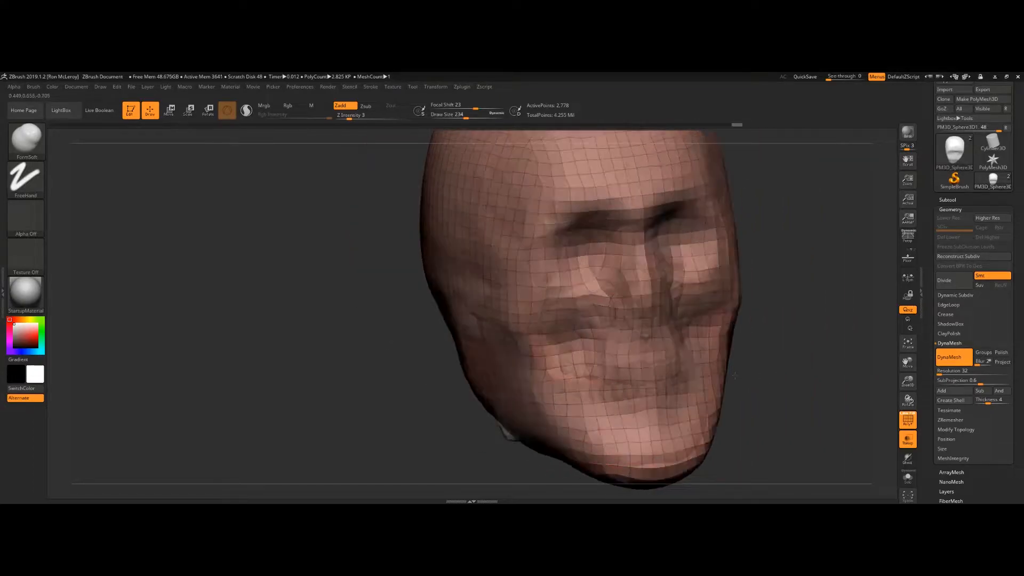
mouse_move(712, 331)
mouse_down()
mouse_move(735, 353)
mouse_move(721, 357)
mouse_up()
mouse_move(819, 392)
mouse_down()
mouse_move(782, 354)
mouse_move(817, 347)
mouse_move(788, 423)
mouse_move(839, 443)
mouse_up()
shift+drag(460, 375, 539, 378)
alt+drag(833, 444, 799, 392)
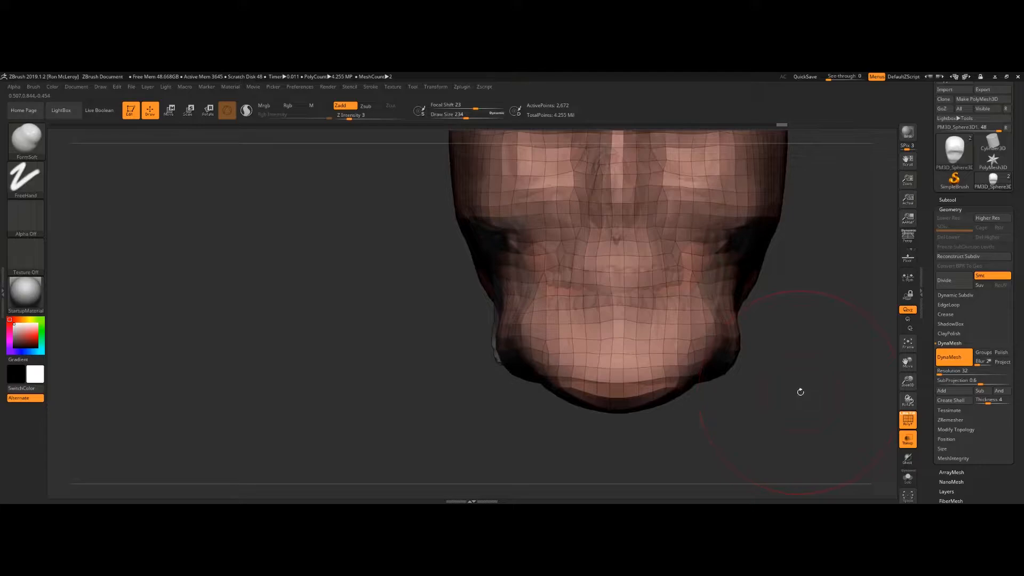
Step: Switch back to the Move brush and pull the sphere's jaw to follow the skull's profile
alt+drag(709, 325, 723, 342)
mouse_move(680, 380)
shift+mouse_down()
mouse_move(635, 369)
mouse_move(625, 386)
mouse_move(626, 377)
shift+mouse_up()
key(b)
key(m)
key(v)
drag(659, 437, 579, 435)
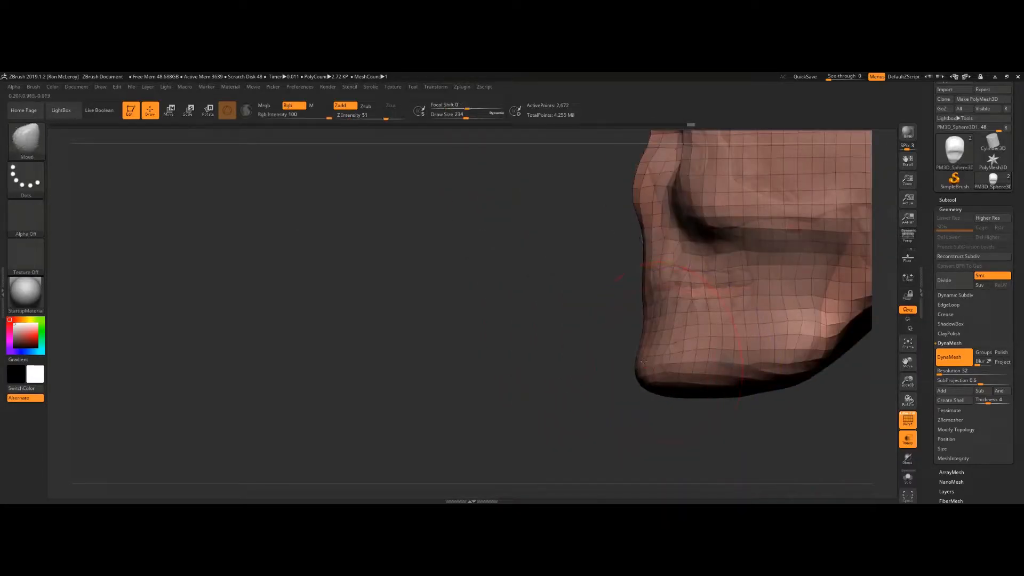
drag(626, 333, 623, 311)
Step: Set the Move brush draw size to about 124 and shape the sphere around the nose and brow
key(s)
mouse_move(649, 247)
mouse_down()
mouse_move(640, 248)
mouse_move(668, 234)
mouse_up()
drag(646, 268, 645, 260)
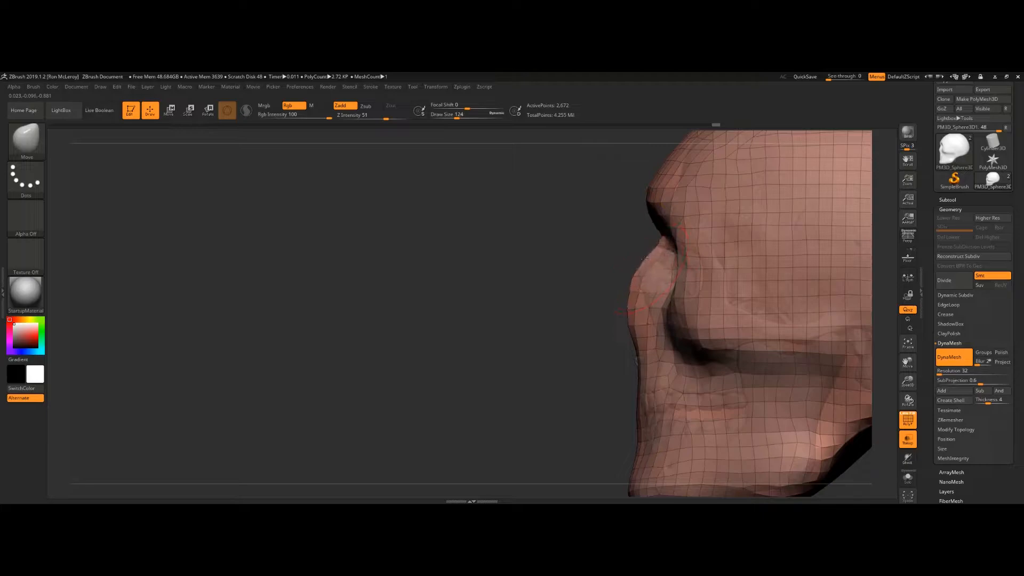
drag(639, 321, 665, 318)
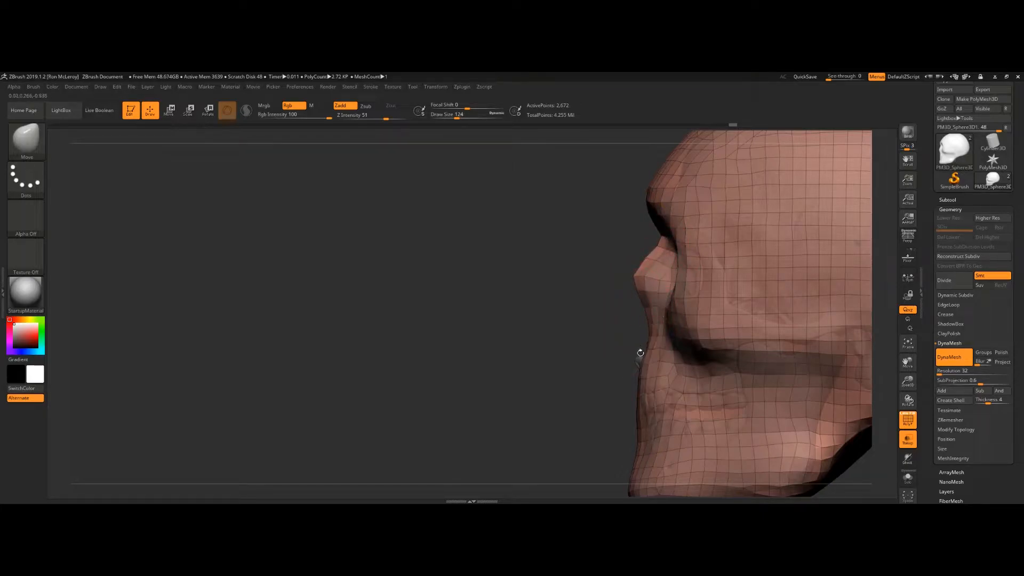
drag(638, 353, 631, 356)
drag(642, 295, 636, 296)
alt+drag(578, 273, 536, 306)
mouse_move(647, 267)
shift+mouse_down()
mouse_move(664, 236)
mouse_move(723, 245)
mouse_move(772, 239)
mouse_move(801, 219)
mouse_move(711, 187)
mouse_move(718, 214)
shift+mouse_up()
Step: Reduce the draw size to about 104 and smooth and push the sphere's surface around the face
key(s)
mouse_move(786, 221)
mouse_down()
mouse_move(798, 221)
mouse_move(787, 222)
mouse_up()
drag(535, 324, 517, 323)
key(s)
mouse_move(703, 353)
mouse_down()
mouse_move(690, 353)
mouse_move(701, 344)
mouse_move(715, 357)
mouse_up()
mouse_move(592, 350)
ctrl+mouse_down()
mouse_move(558, 386)
mouse_move(592, 349)
mouse_move(696, 345)
ctrl+mouse_up()
mouse_move(849, 342)
mouse_down()
mouse_move(717, 341)
mouse_move(795, 340)
mouse_move(754, 363)
mouse_move(776, 332)
mouse_move(771, 305)
mouse_move(760, 306)
mouse_up()
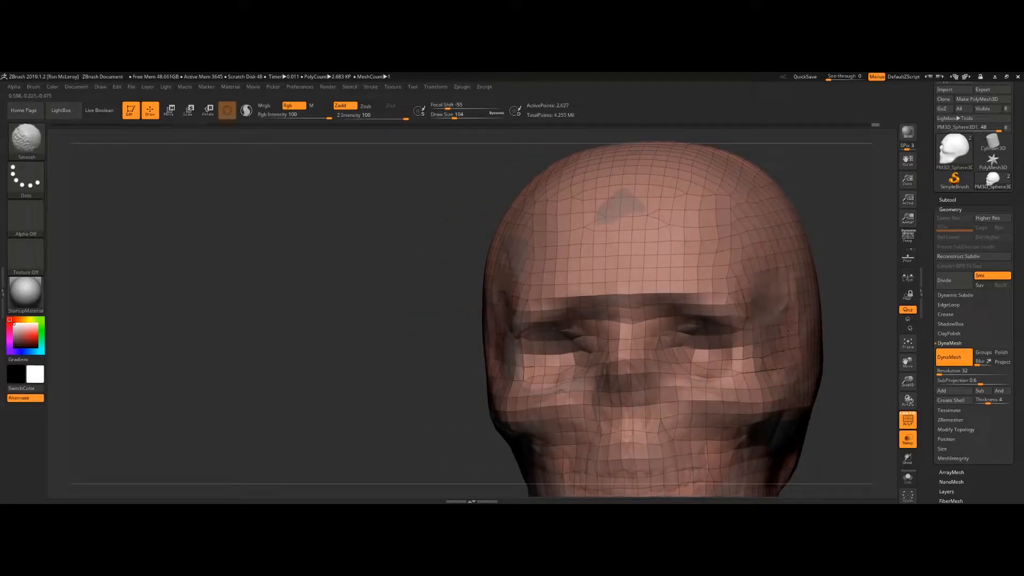
shift+drag(804, 358, 781, 399)
mouse_move(847, 341)
mouse_down()
mouse_move(854, 398)
mouse_move(818, 338)
mouse_move(806, 282)
mouse_up()
drag(701, 376, 691, 372)
drag(891, 387, 875, 323)
drag(680, 367, 658, 368)
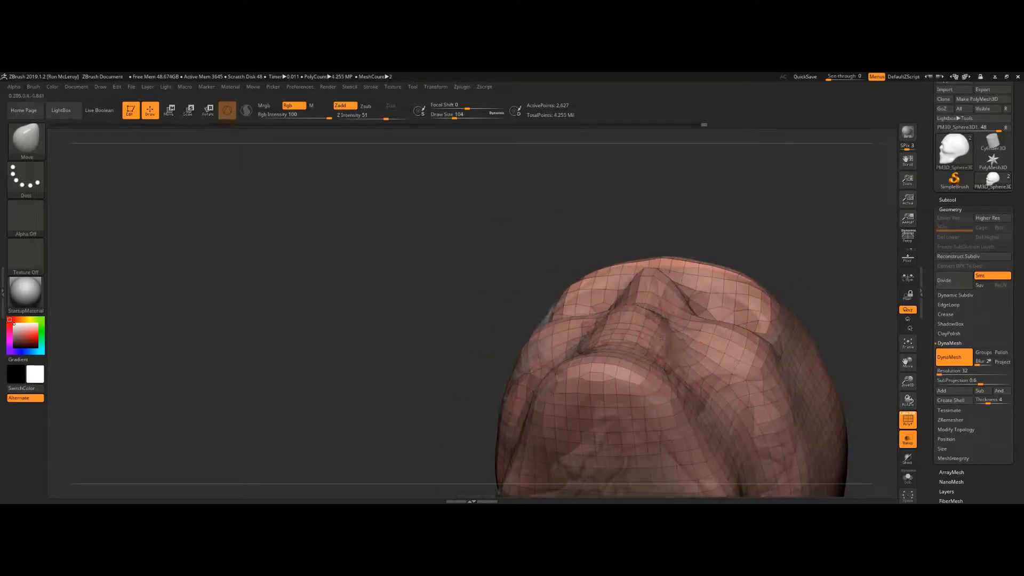
Step: Undo a Move stroke and reshape the sphere's brow ridge seen from below
drag(622, 311, 634, 325)
key(ctrl+z)
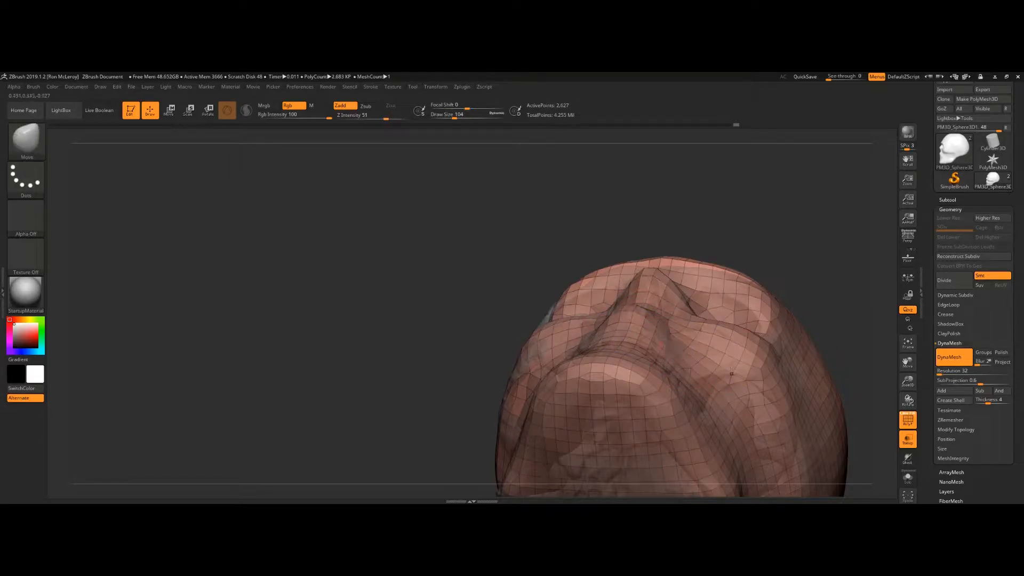
mouse_move(800, 243)
mouse_down()
mouse_move(818, 240)
mouse_move(680, 226)
mouse_move(700, 225)
mouse_up()
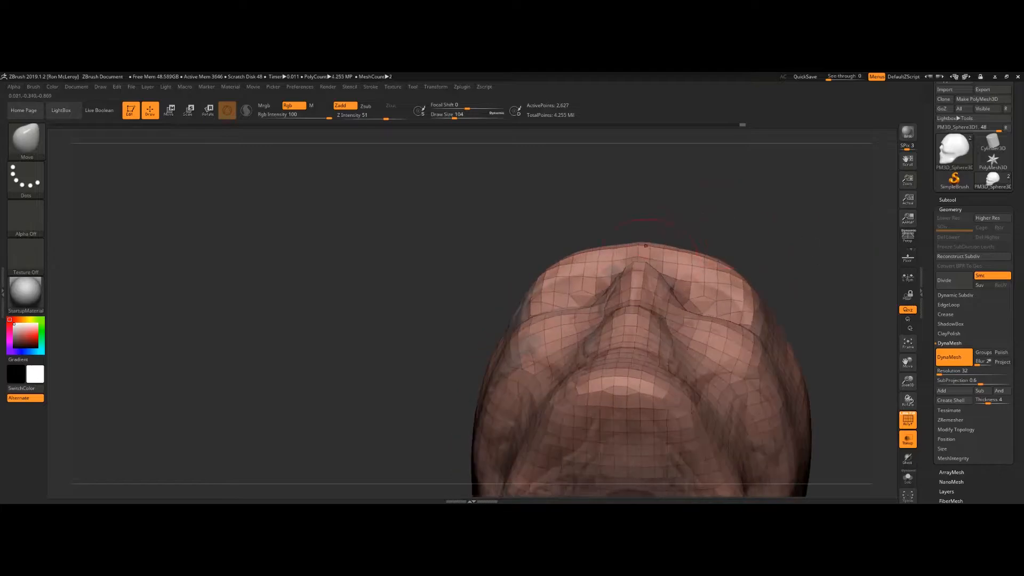
drag(746, 282, 700, 263)
mouse_move(811, 256)
mouse_down()
mouse_move(830, 331)
mouse_move(779, 318)
mouse_move(832, 358)
mouse_move(781, 312)
mouse_move(795, 315)
mouse_up()
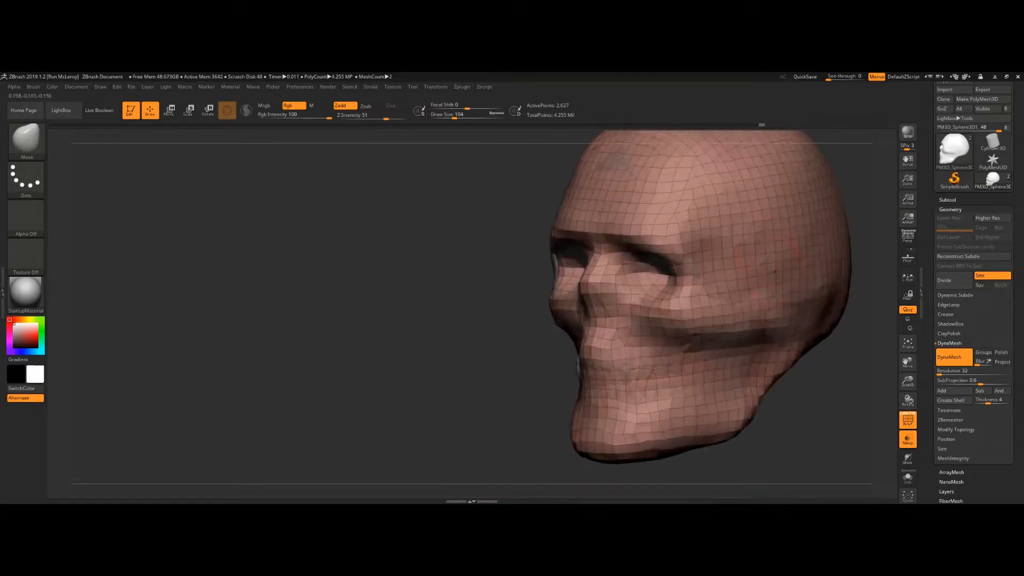
Step: Switch to the Standard brush and smooth the sphere's surface over the face and cranium
key(b)
key(s)
key(t)
ctrl+drag(434, 302, 394, 320)
alt+drag(395, 321, 305, 360)
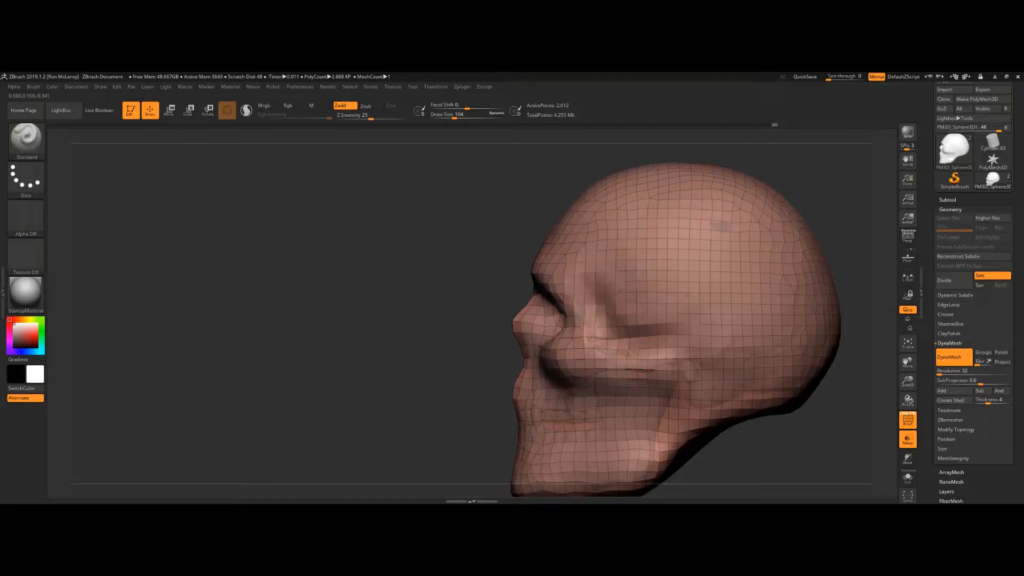
key(shift)
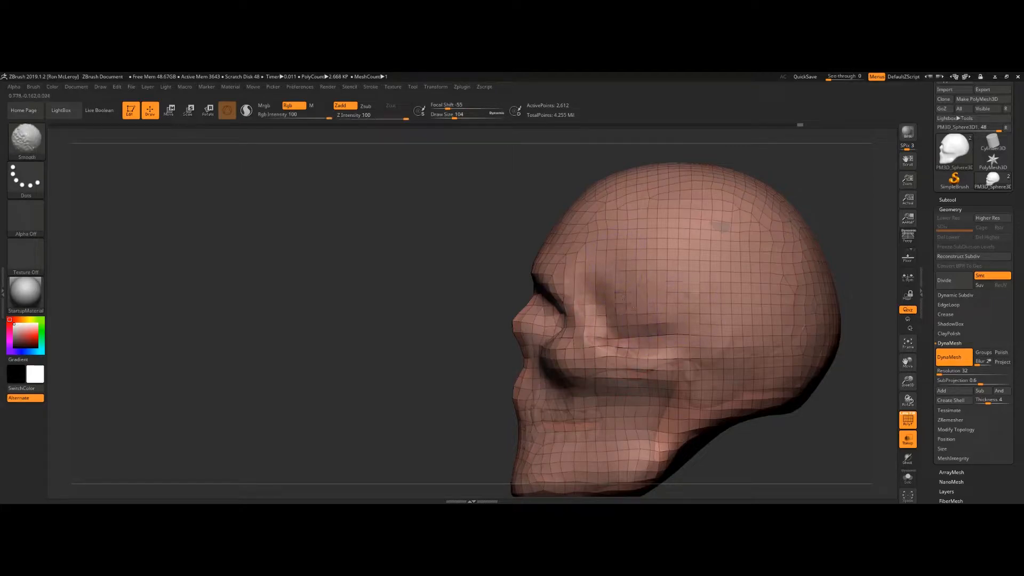
ctrl+drag(421, 258, 358, 323)
alt+drag(366, 373, 326, 296)
drag(698, 393, 695, 307)
Step: Switch to the Move brush at a draw size of about 207 and tuck the sphere's jaw under the skull
key(b)
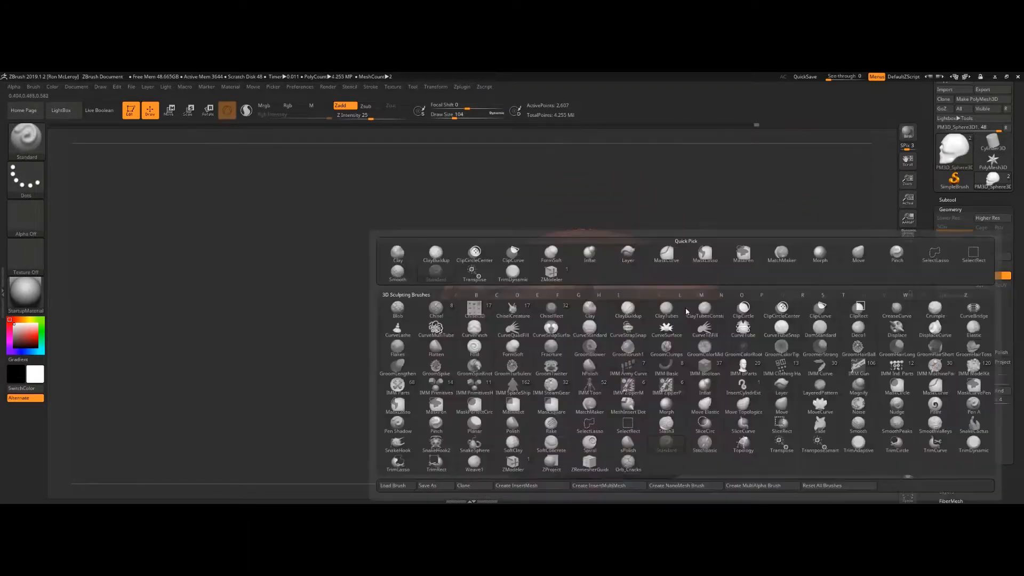
key(m)
key(v)
key(s)
mouse_move(603, 358)
mouse_down()
mouse_move(612, 358)
mouse_move(596, 377)
mouse_move(560, 362)
mouse_move(552, 378)
mouse_up()
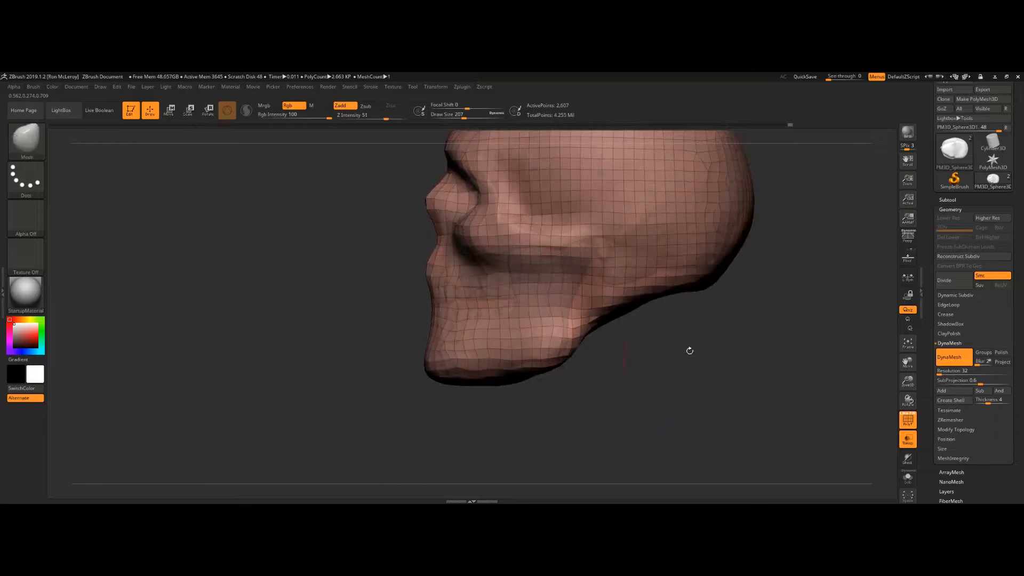
drag(689, 350, 725, 320)
drag(653, 390, 791, 287)
alt+drag(808, 326, 796, 294)
drag(730, 267, 714, 269)
drag(786, 253, 741, 278)
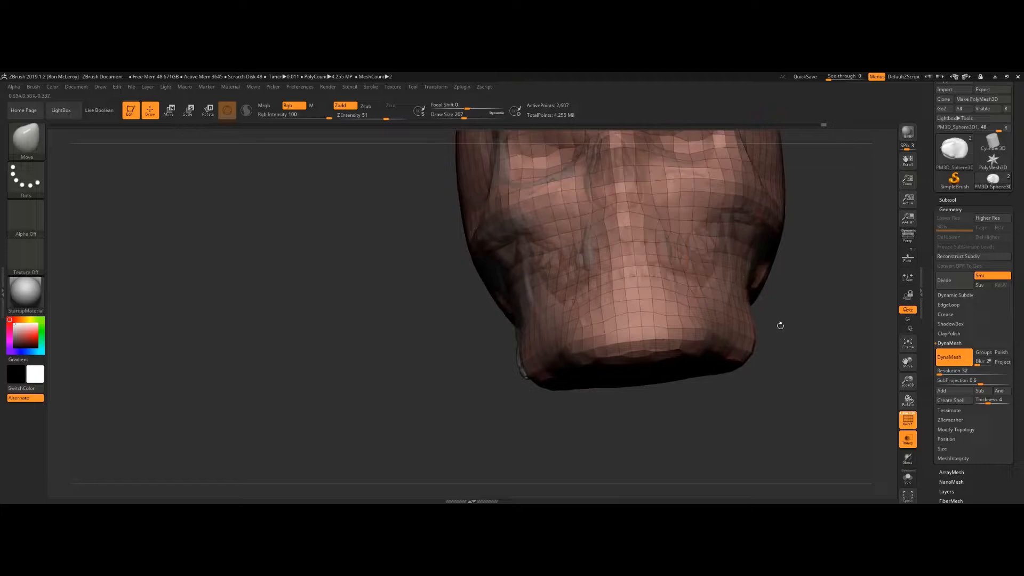
mouse_move(797, 330)
mouse_down()
mouse_move(640, 321)
mouse_move(673, 326)
mouse_move(669, 346)
mouse_up()
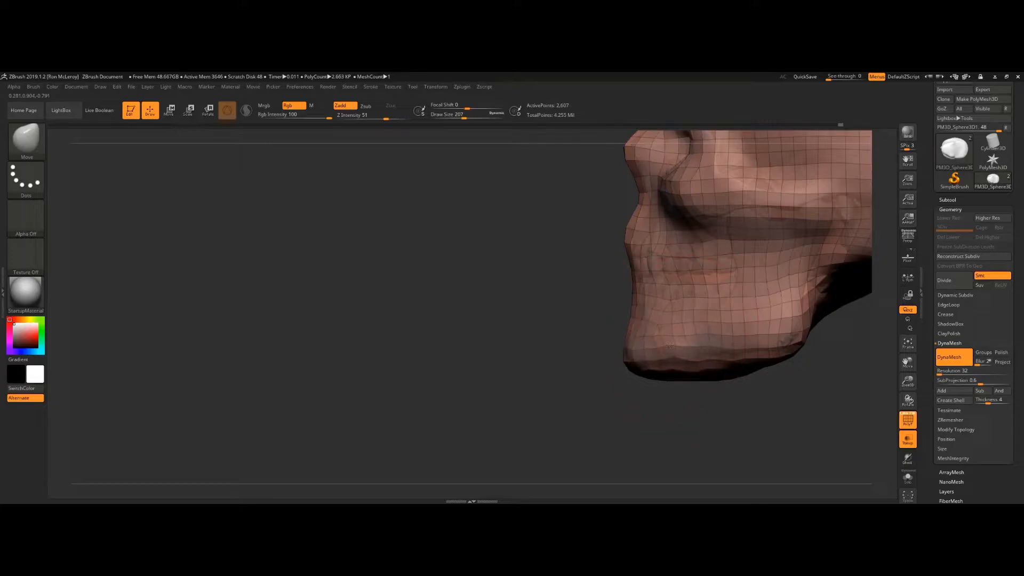
Step: Set the draw size to about 112 and pull the sphere's chin and jaw line into place
alt+drag(592, 320, 497, 353)
alt+drag(768, 331, 704, 363)
key(s)
drag(659, 304, 603, 307)
Step: Set the DynaMesh resolution to 128 and remesh the sphere
click(940, 372)
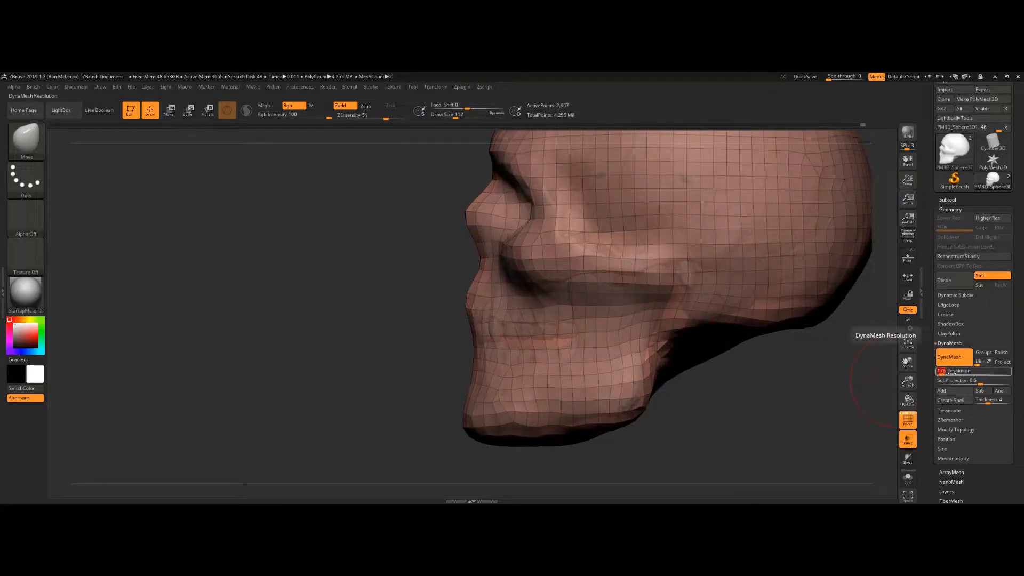
key(Return)
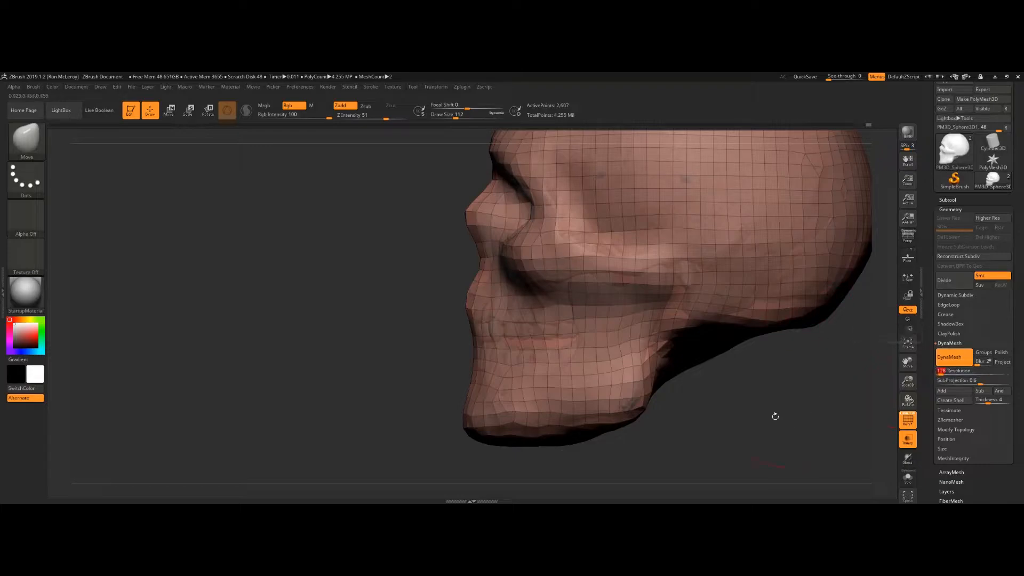
ctrl+drag(245, 334, 275, 423)
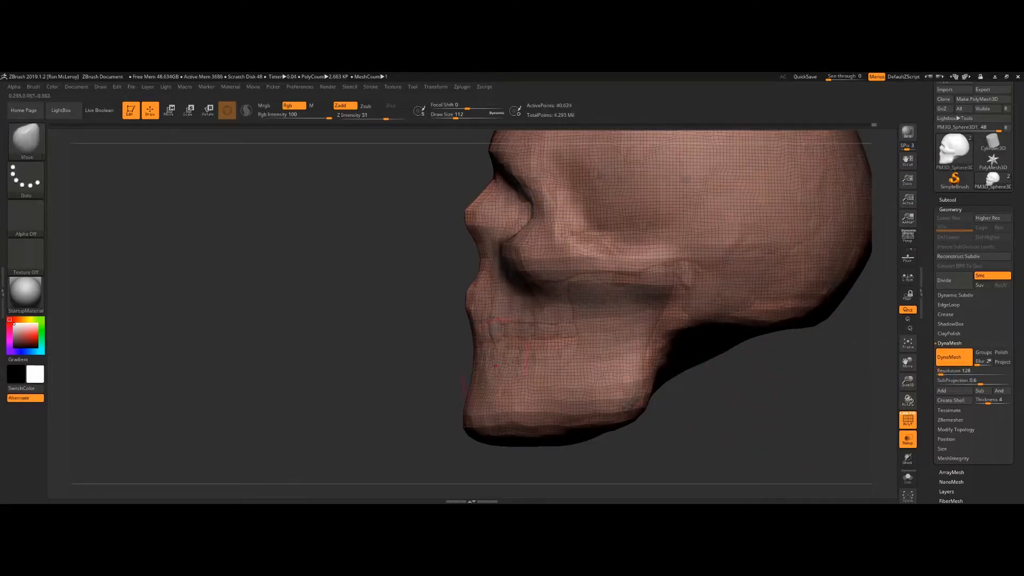
Step: Switch to the Move brush and push the sphere's lower jaw inward from the front view
key(b)
key(m)
key(v)
click(955, 371)
drag(707, 406, 595, 369)
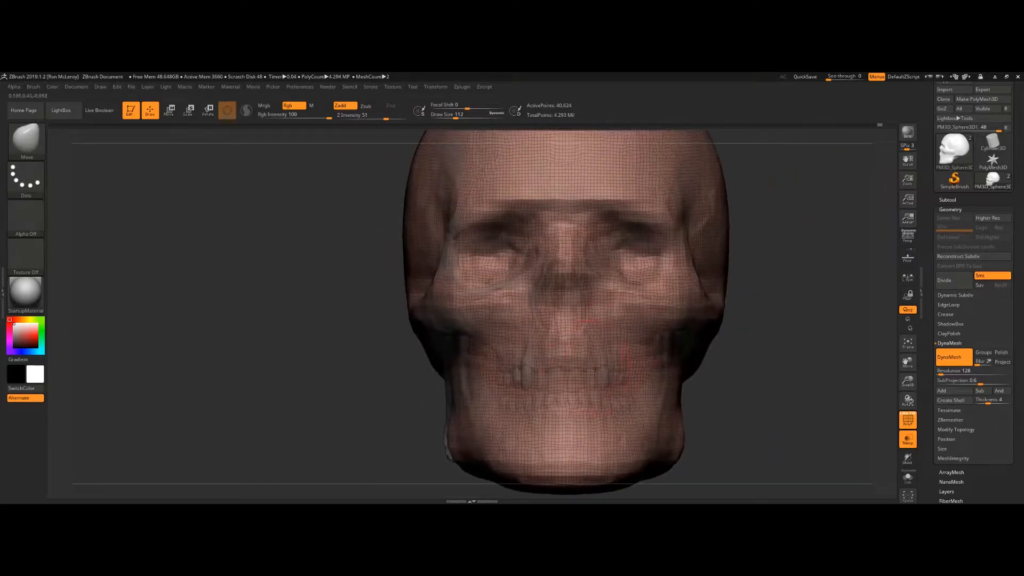
Step: Switch to the Standard brush and smooth the sphere's cheek and jaw surface
key(b)
key(s)
key(t)
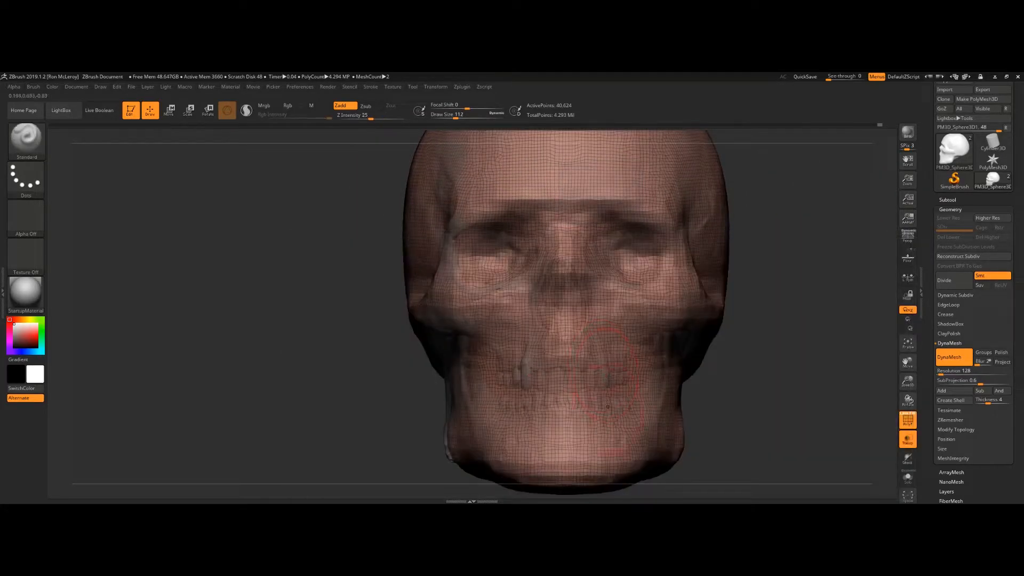
key(shift)
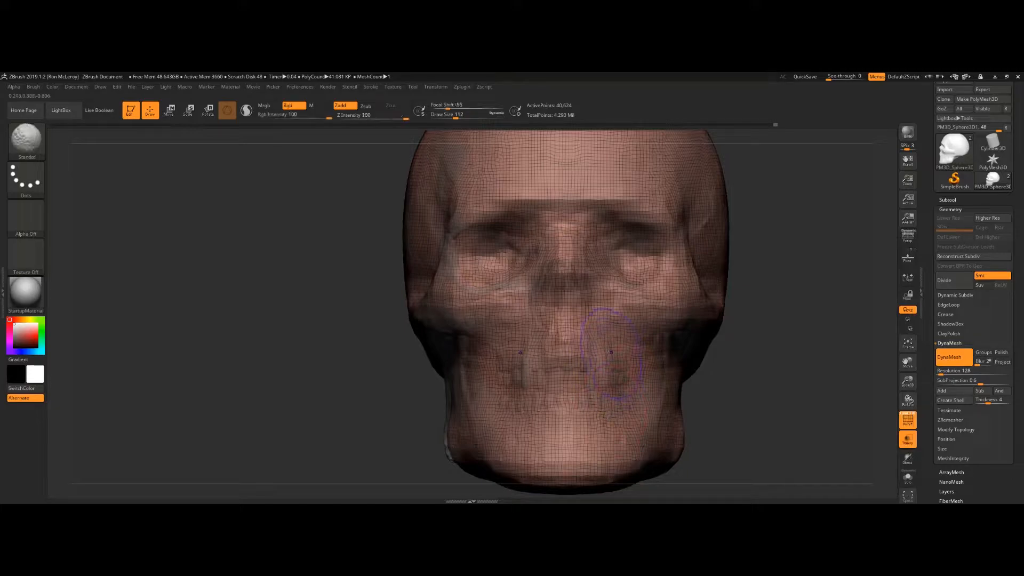
right_drag(699, 373, 678, 372)
mouse_move(618, 308)
alt+mouse_down()
mouse_move(646, 325)
mouse_move(632, 323)
mouse_move(640, 357)
alt+mouse_up()
mouse_move(804, 434)
right_down()
mouse_move(788, 261)
mouse_move(776, 251)
right_up()
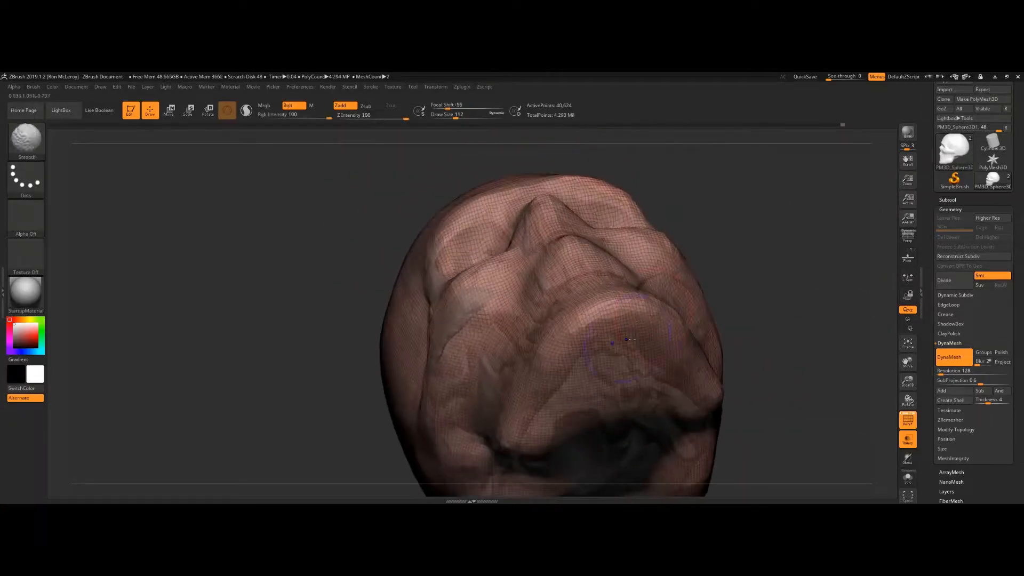
Step: Smooth the underside of the sphere around the jaw and chin
mouse_move(624, 338)
shift+mouse_down()
mouse_move(614, 330)
mouse_move(627, 341)
mouse_move(621, 355)
mouse_move(638, 306)
shift+mouse_up()
drag(751, 295, 668, 295)
mouse_move(603, 295)
shift+mouse_down()
mouse_move(700, 302)
mouse_move(722, 317)
shift+mouse_up()
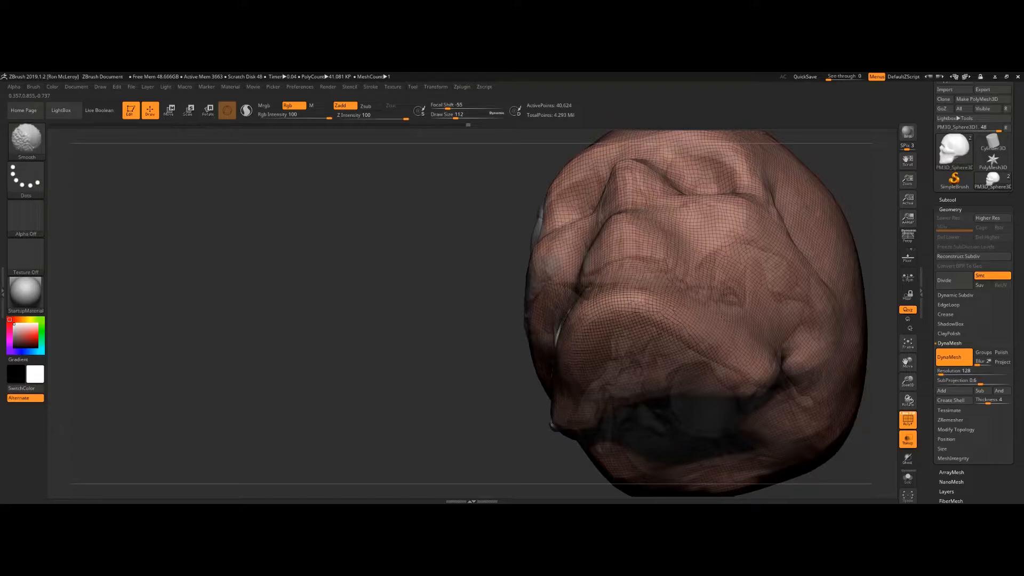
mouse_move(735, 362)
shift+mouse_down()
mouse_move(750, 401)
mouse_move(724, 378)
mouse_move(632, 343)
mouse_move(642, 383)
shift+mouse_up()
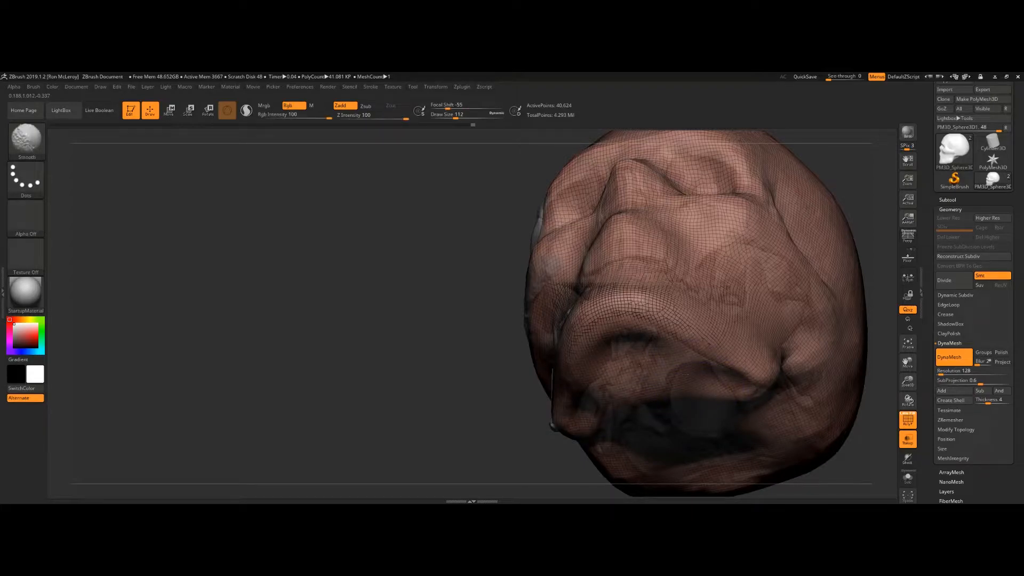
mouse_move(674, 364)
mouse_down()
mouse_move(677, 345)
mouse_move(635, 347)
mouse_up()
drag(476, 372, 421, 381)
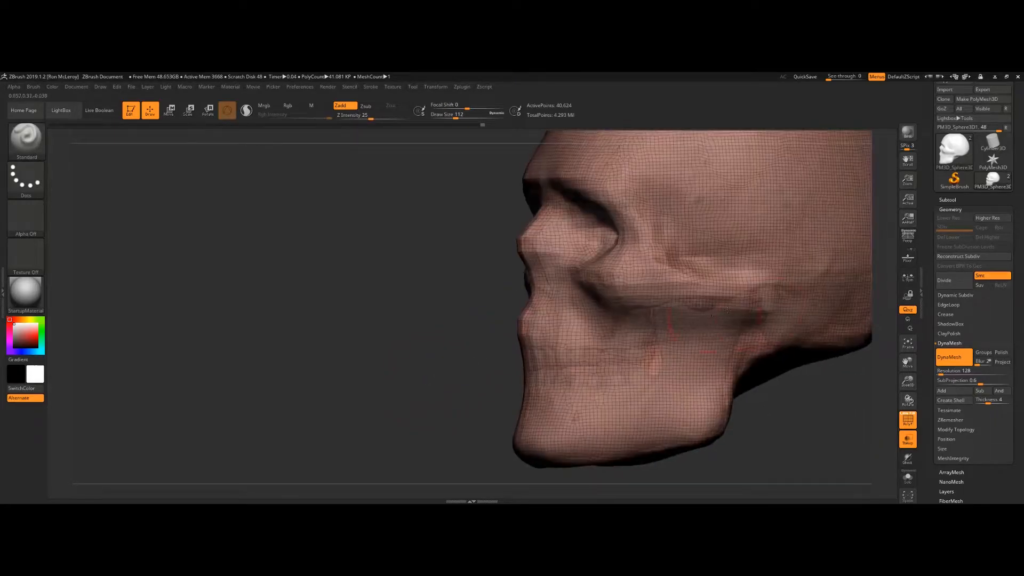
mouse_move(713, 315)
mouse_down()
mouse_move(768, 296)
mouse_move(667, 315)
mouse_move(702, 304)
mouse_up()
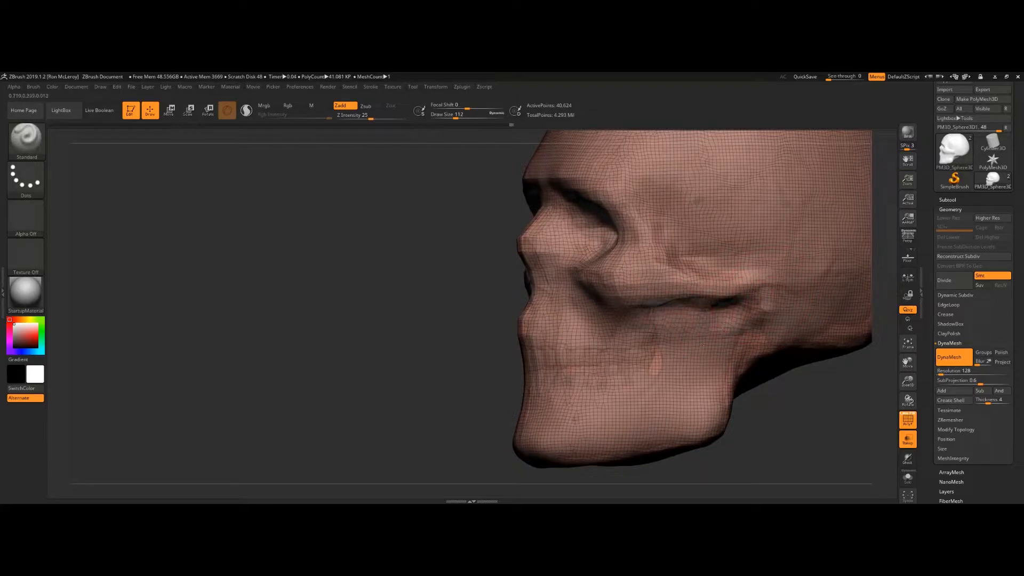
Step: Smooth the sphere around the cheekbone and eye socket
key(shift)
shift+drag(704, 302, 653, 311)
right_drag(678, 341, 734, 315)
mouse_move(693, 312)
alt+mouse_down()
mouse_move(677, 308)
mouse_move(694, 308)
mouse_move(675, 349)
mouse_move(657, 344)
mouse_move(676, 368)
alt+mouse_up()
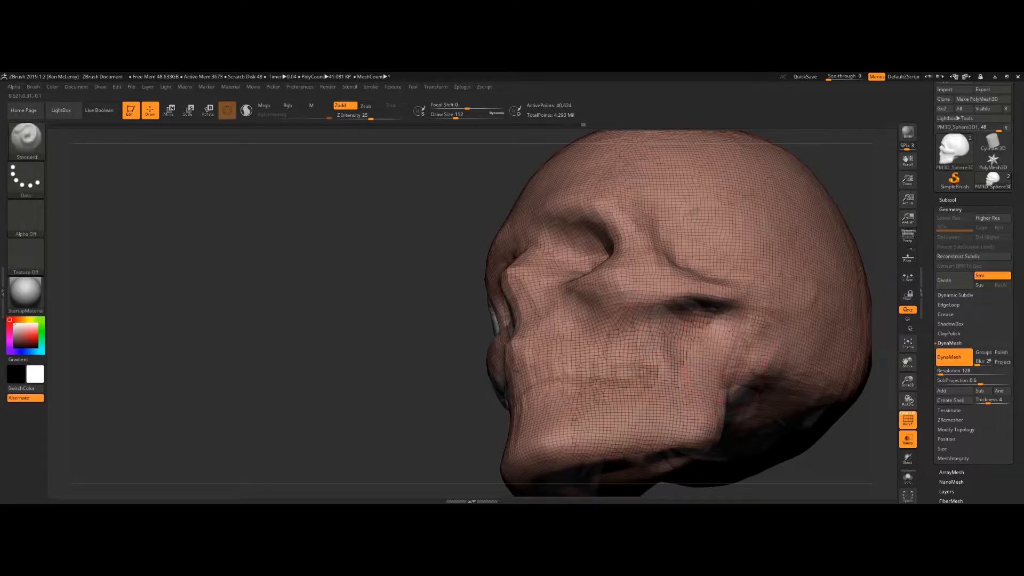
Step: Smooth the sphere's lower cheek and jaw surface
alt+drag(718, 335, 696, 386)
shift+drag(668, 344, 655, 383)
mouse_move(352, 395)
mouse_down()
mouse_move(430, 400)
mouse_move(382, 388)
mouse_move(426, 393)
mouse_move(383, 404)
mouse_move(374, 363)
mouse_up()
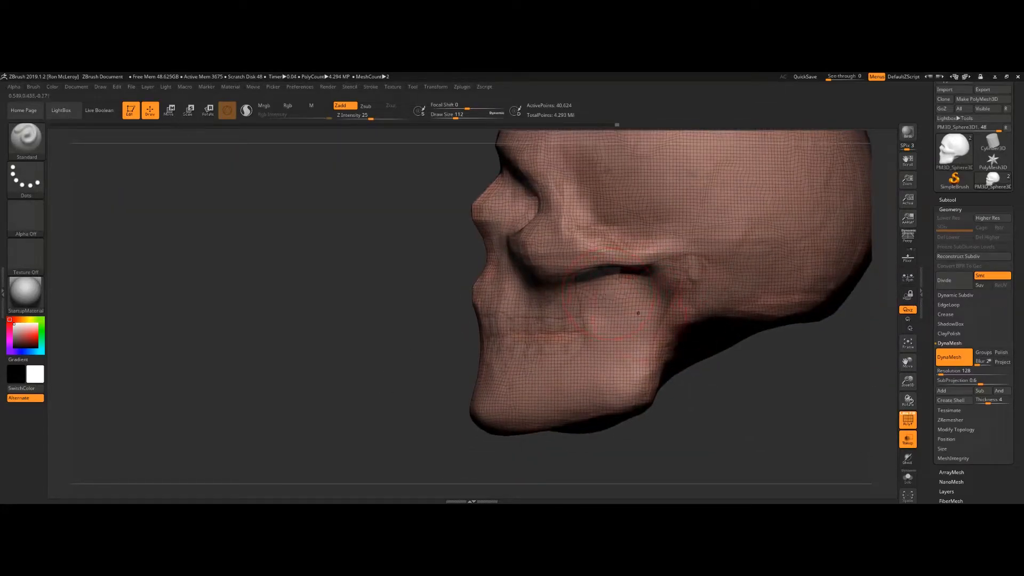
Step: Switch to the MaskPen brush at draw size 87 and mask the sphere's lower jaw region from front and side views
key(s)
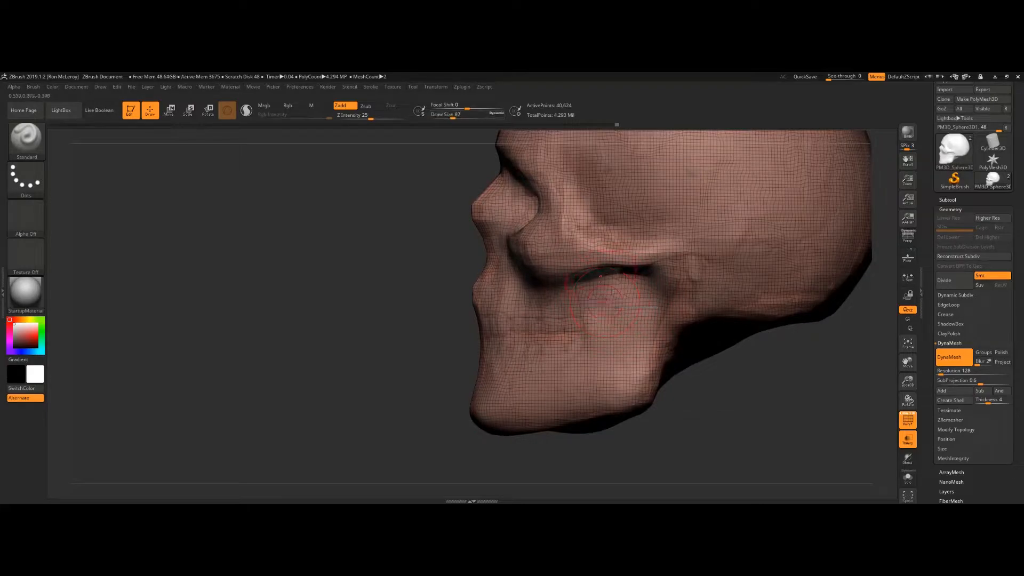
key(ctrl)
mouse_move(594, 281)
ctrl+mouse_down()
mouse_move(584, 368)
mouse_move(463, 369)
ctrl+mouse_up()
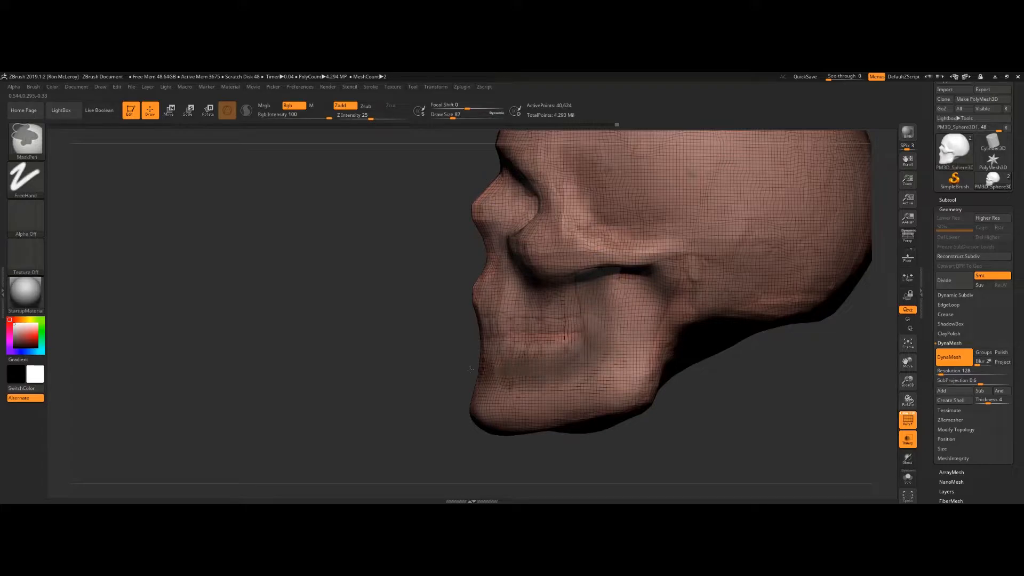
mouse_move(604, 341)
ctrl+mouse_down()
mouse_move(600, 319)
mouse_move(678, 267)
mouse_move(632, 282)
mouse_move(668, 286)
mouse_move(642, 357)
mouse_move(592, 406)
mouse_move(475, 414)
ctrl+mouse_up()
drag(400, 372, 491, 376)
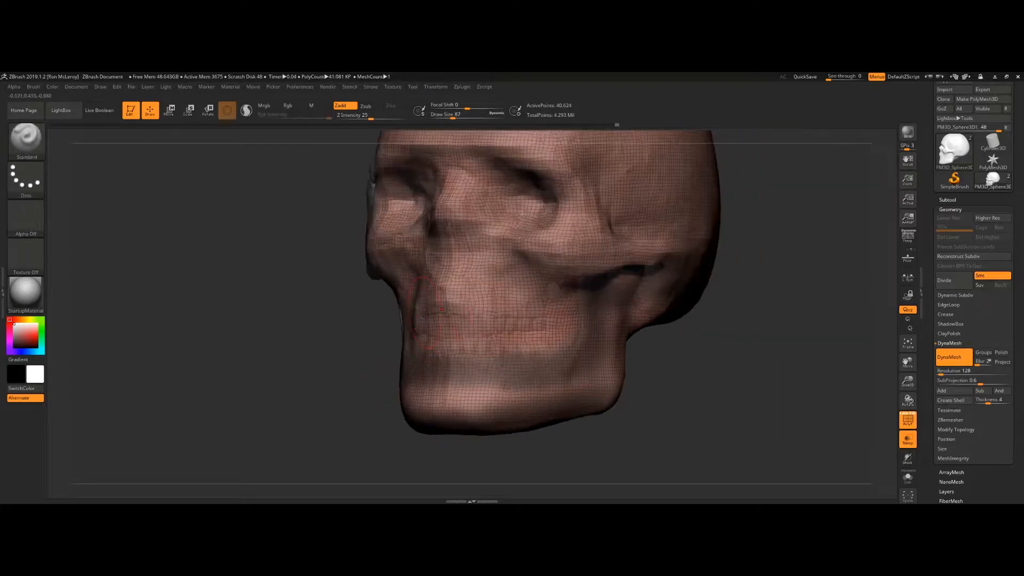
ctrl+drag(556, 399, 449, 397)
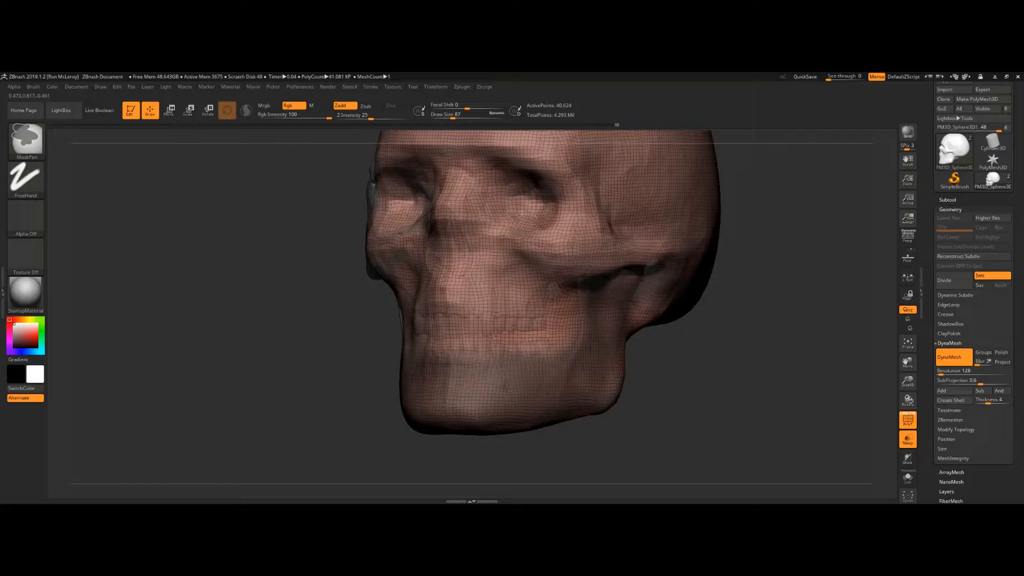
drag(699, 374, 629, 371)
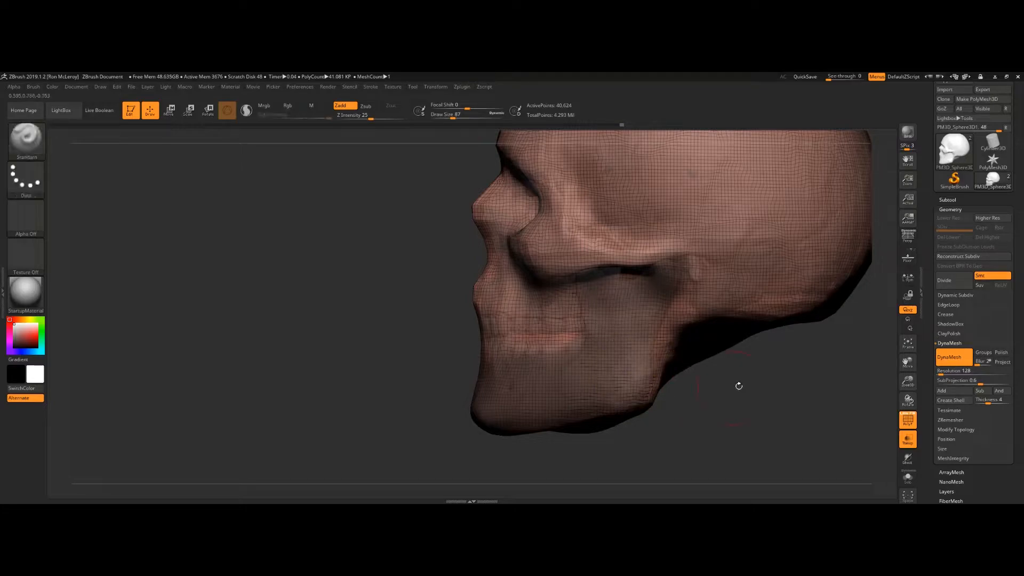
Step: Turn off the polyframe wireframe and extend the mask around the back of the jaw
key(shift+f)
alt+drag(774, 390, 734, 375)
key(ctrl)
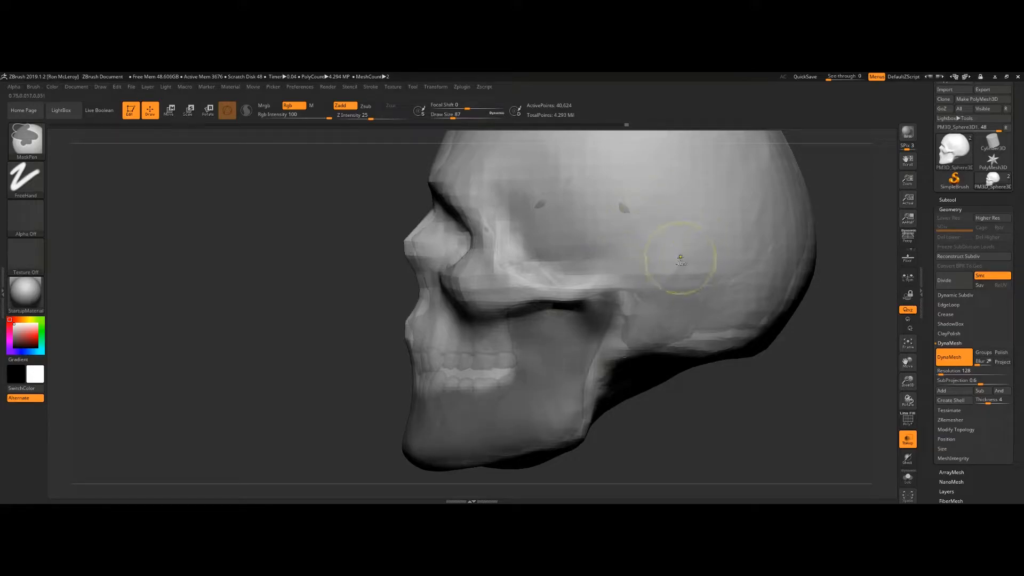
ctrl+click(679, 261)
mouse_move(693, 418)
mouse_down()
mouse_move(680, 423)
mouse_move(676, 453)
mouse_up()
Step: Set the draw size to 54 and mask along the jaw's rear edge up toward the ear
key(s)
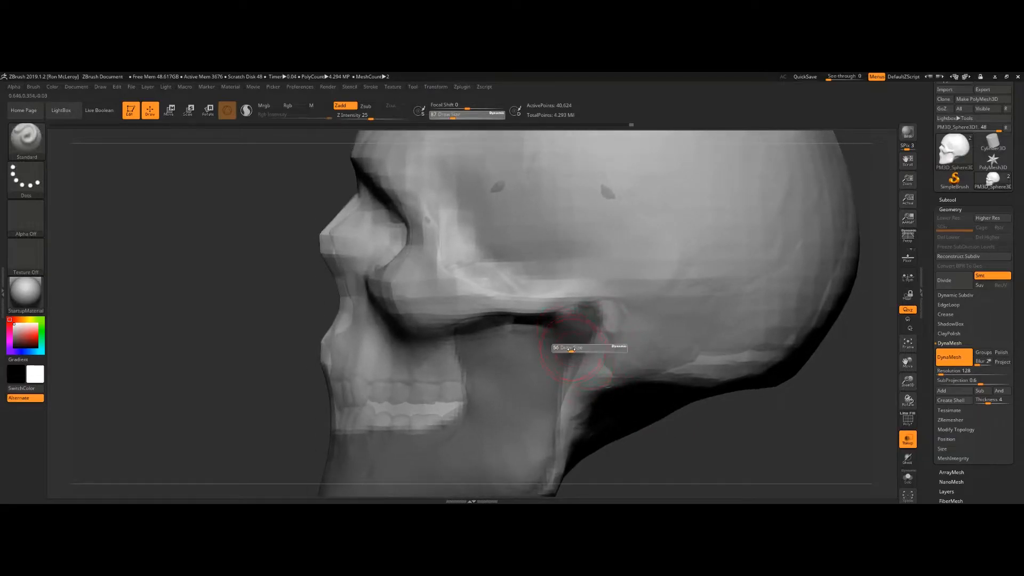
drag(575, 349, 571, 348)
ctrl+drag(582, 340, 553, 383)
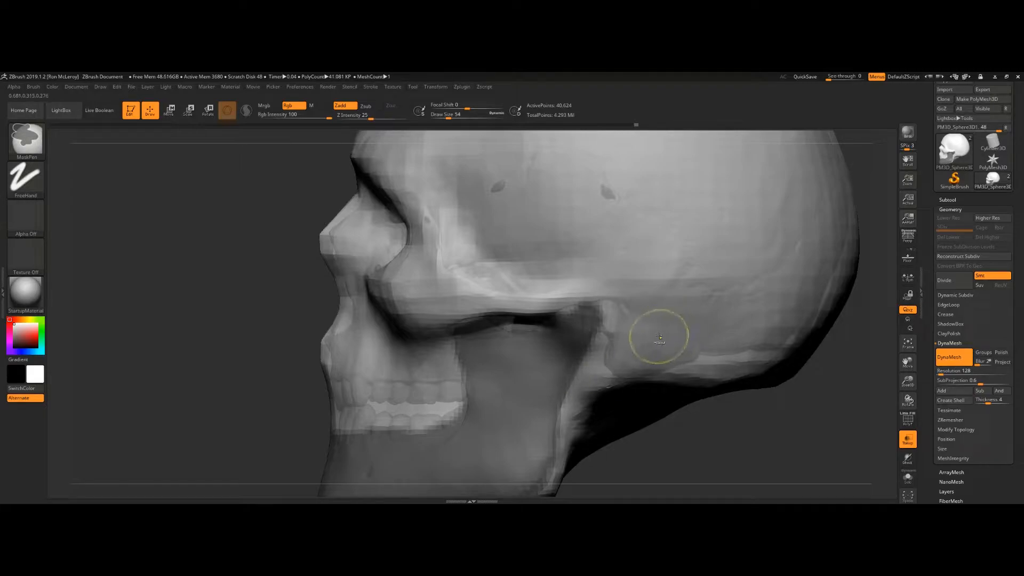
alt+drag(665, 463, 738, 265)
drag(798, 352, 827, 194)
drag(753, 352, 760, 454)
mouse_move(800, 422)
mouse_down()
mouse_move(671, 380)
mouse_move(681, 397)
mouse_move(677, 383)
mouse_move(780, 350)
mouse_move(800, 362)
mouse_move(718, 393)
mouse_move(727, 408)
mouse_up()
key(ctrl)
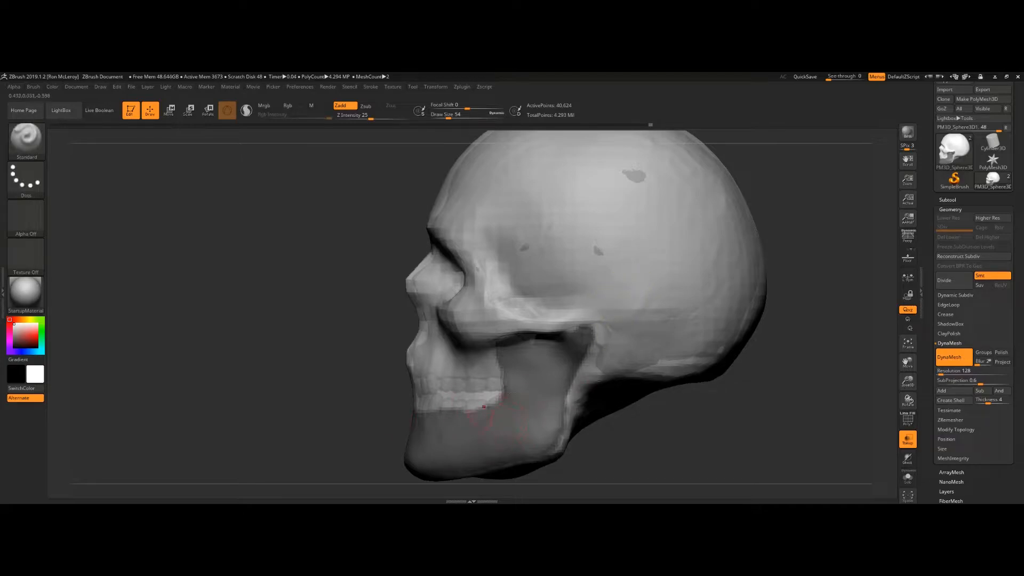
Step: Extract the masked jaw area as a shell with thickness 0.02
click(960, 208)
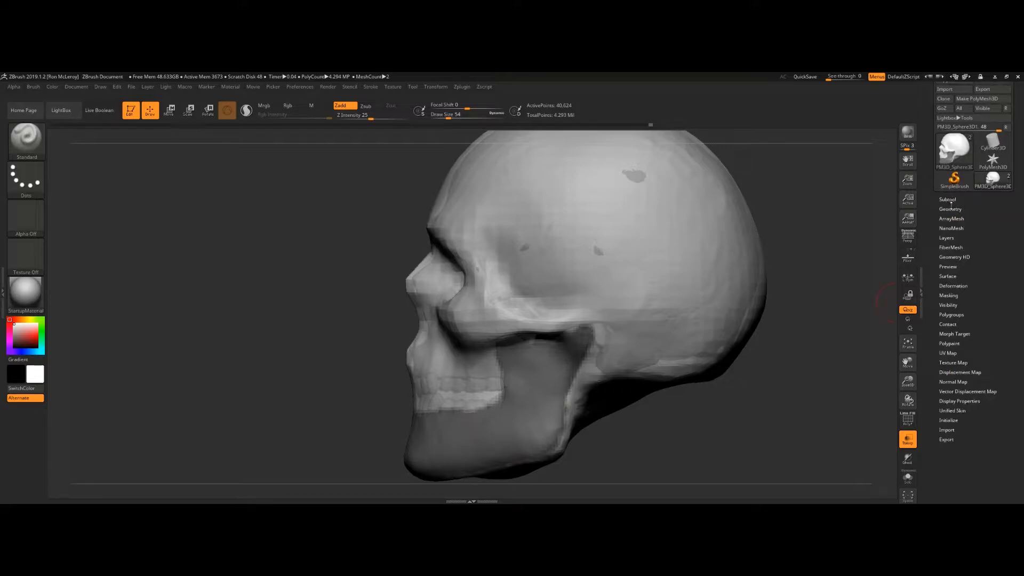
click(950, 199)
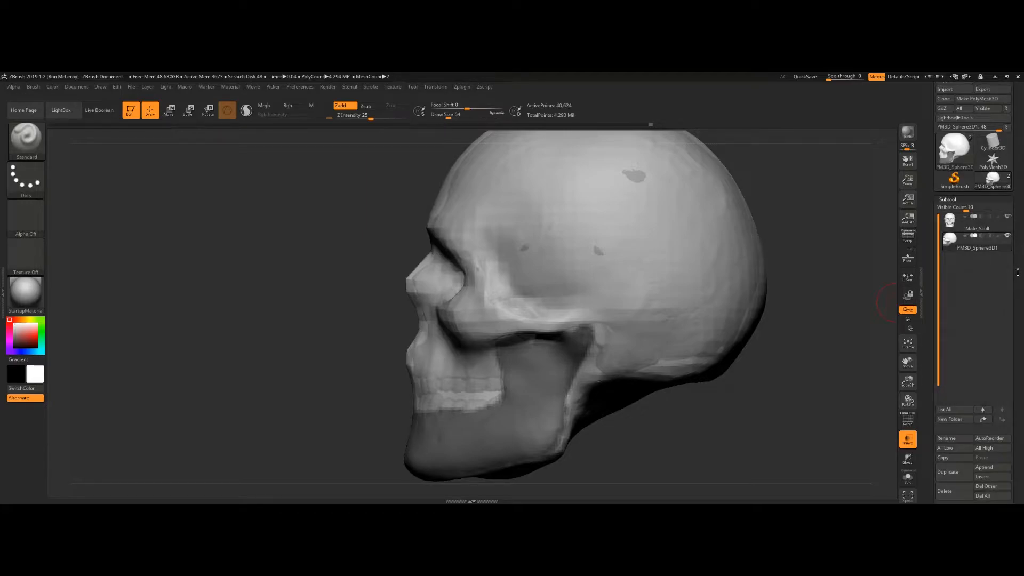
drag(931, 285, 928, 206)
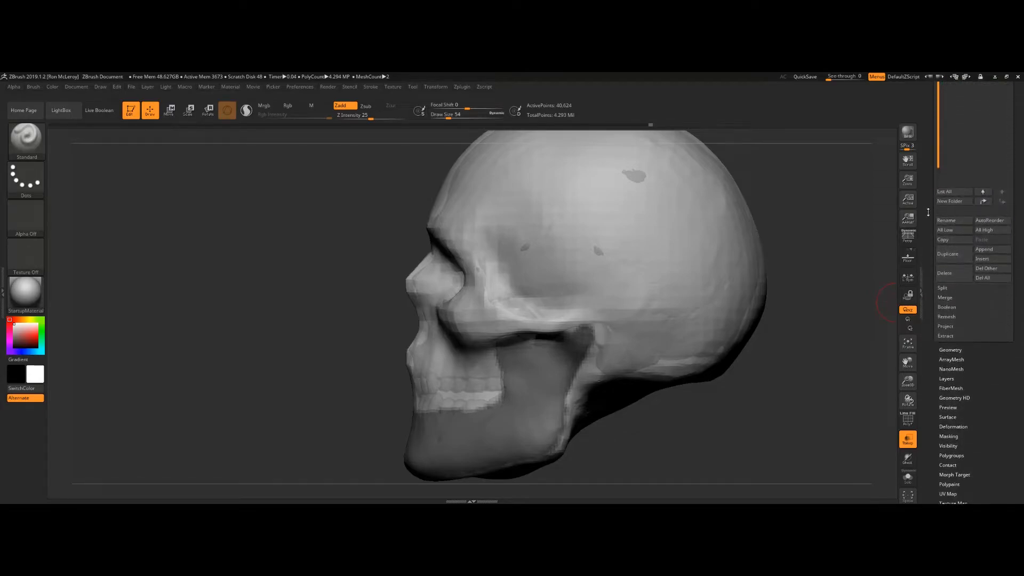
click(947, 336)
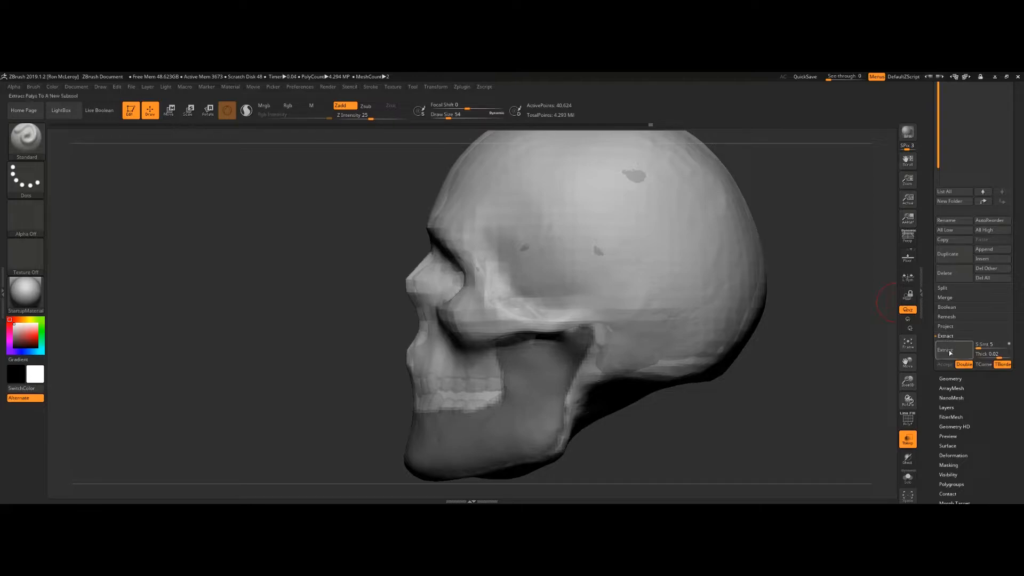
click(950, 351)
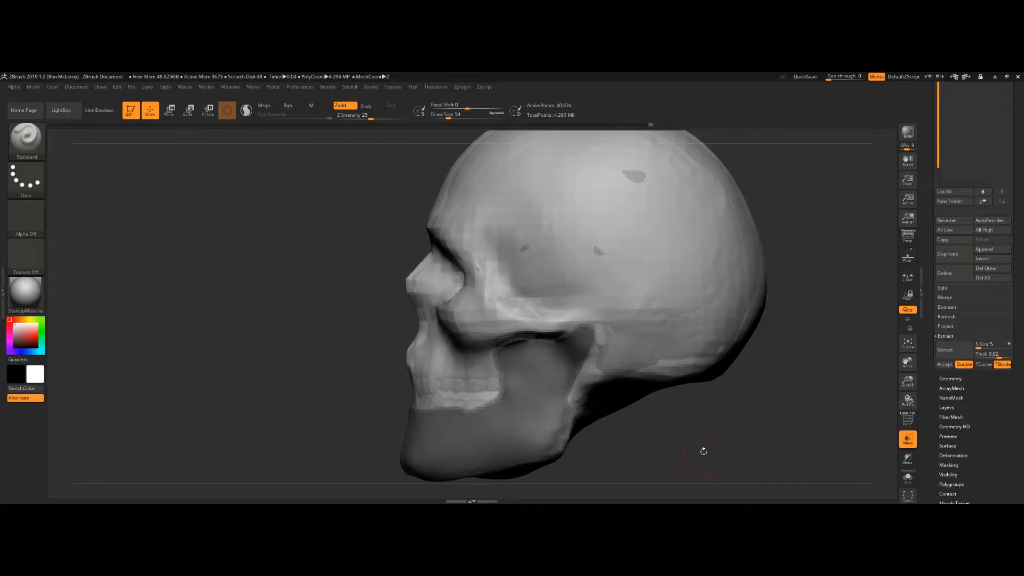
click(910, 443)
click(952, 353)
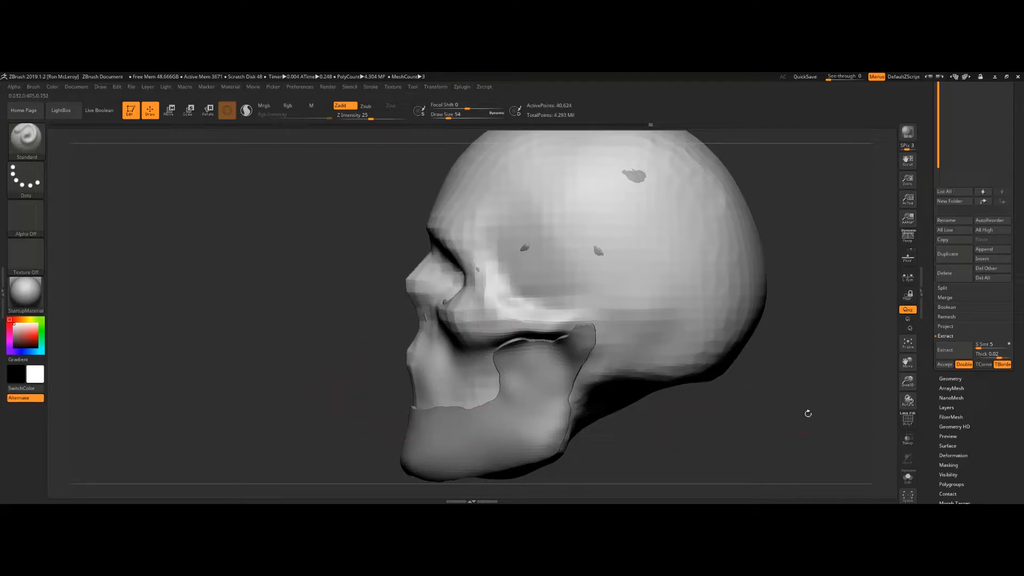
Step: Review the jaw extraction from several angles, re-extract it, and accept it as a new subtool
drag(700, 436, 759, 370)
click(954, 354)
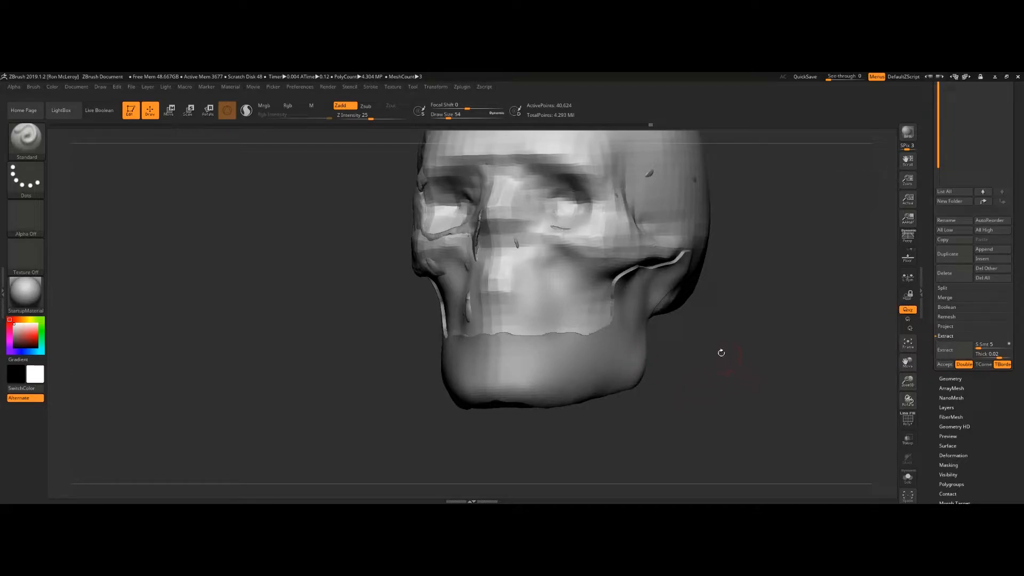
drag(718, 360, 612, 325)
drag(758, 340, 841, 400)
alt+drag(747, 379, 714, 341)
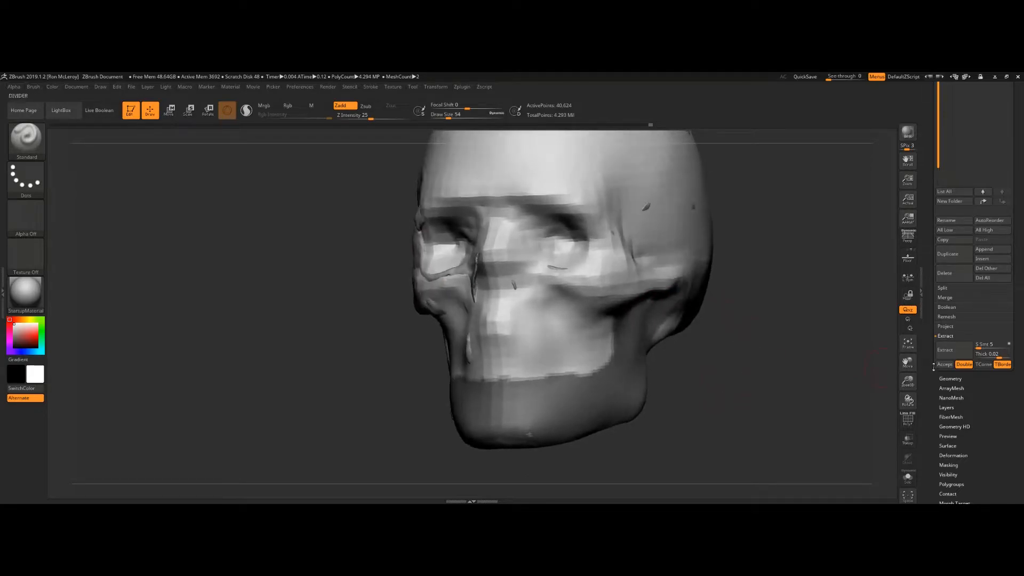
click(953, 352)
click(945, 365)
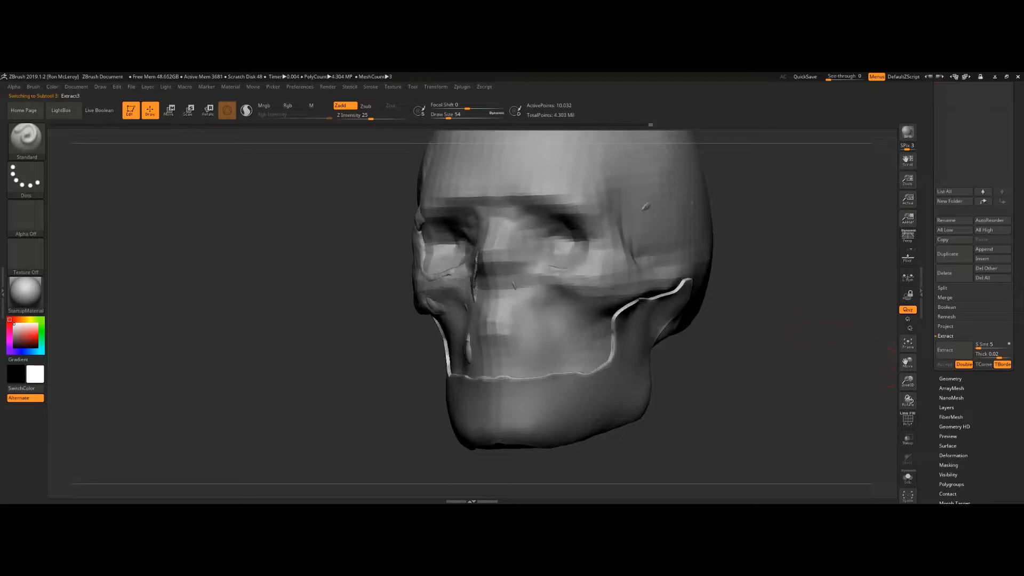
Step: Turn on Solo mode and the polyframe wireframe to view the extracted jaw on its own
scroll(1017, 214, up, 5)
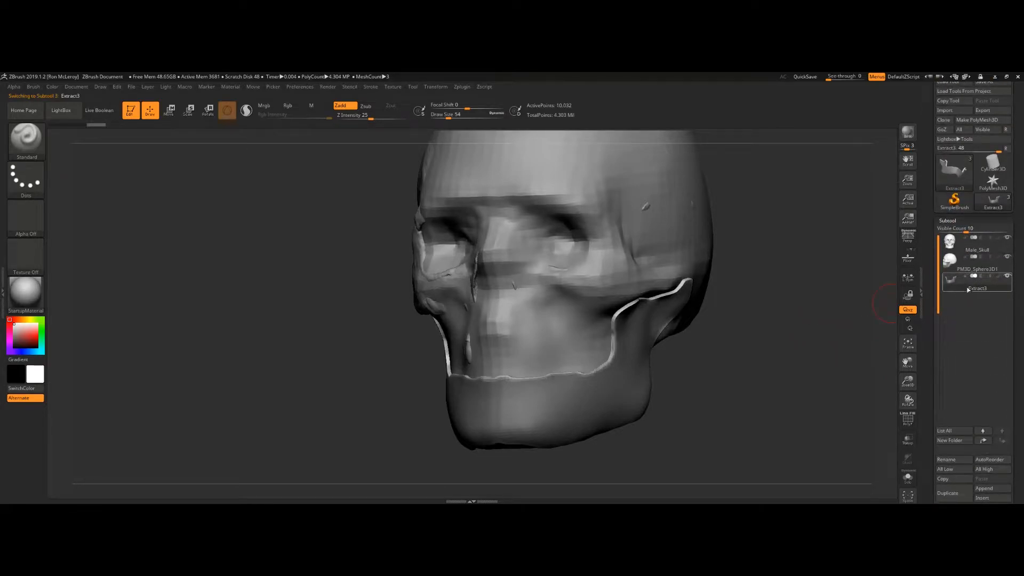
mouse_move(970, 289)
click(908, 479)
mouse_move(734, 346)
mouse_down()
mouse_move(739, 392)
mouse_move(767, 403)
mouse_move(759, 411)
mouse_move(768, 251)
mouse_up()
key(shift+f)
drag(716, 371, 809, 320)
scroll(1012, 362, down, 5)
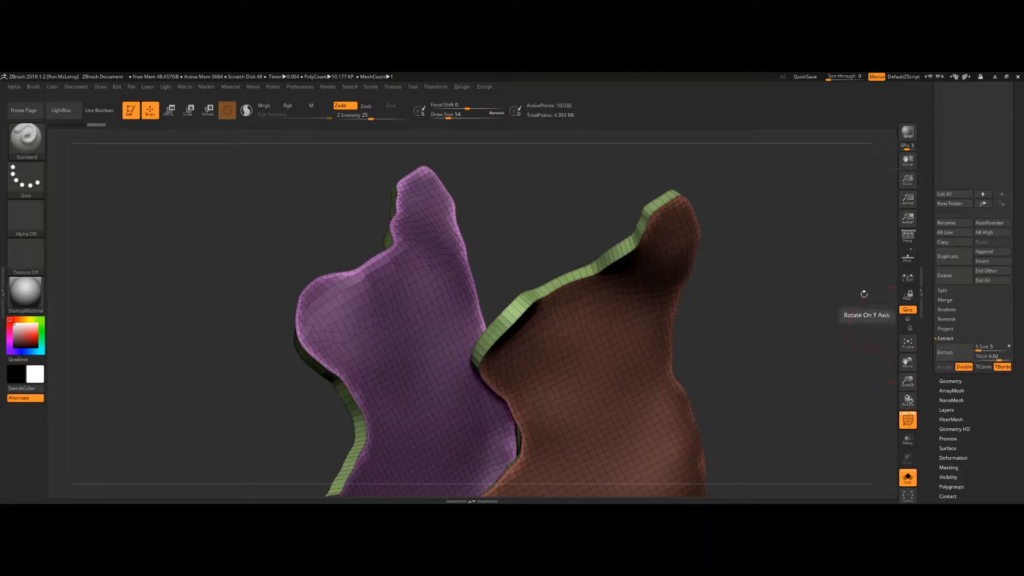
Step: Switch back and forth between the sphere and the extracted jaw subtools to compare them
drag(738, 360, 701, 328)
drag(768, 288, 686, 324)
scroll(1010, 185, up, 5)
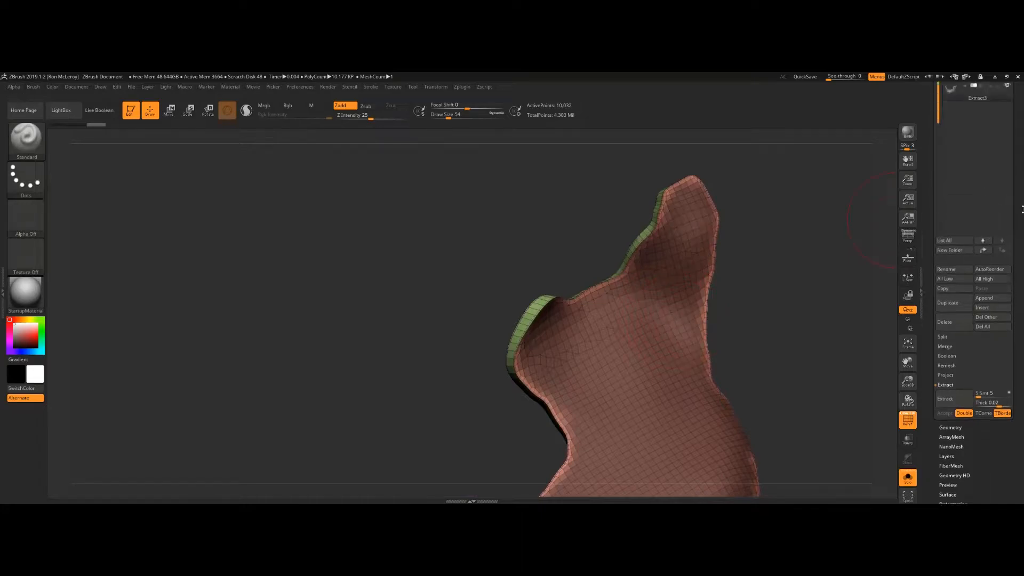
click(982, 195)
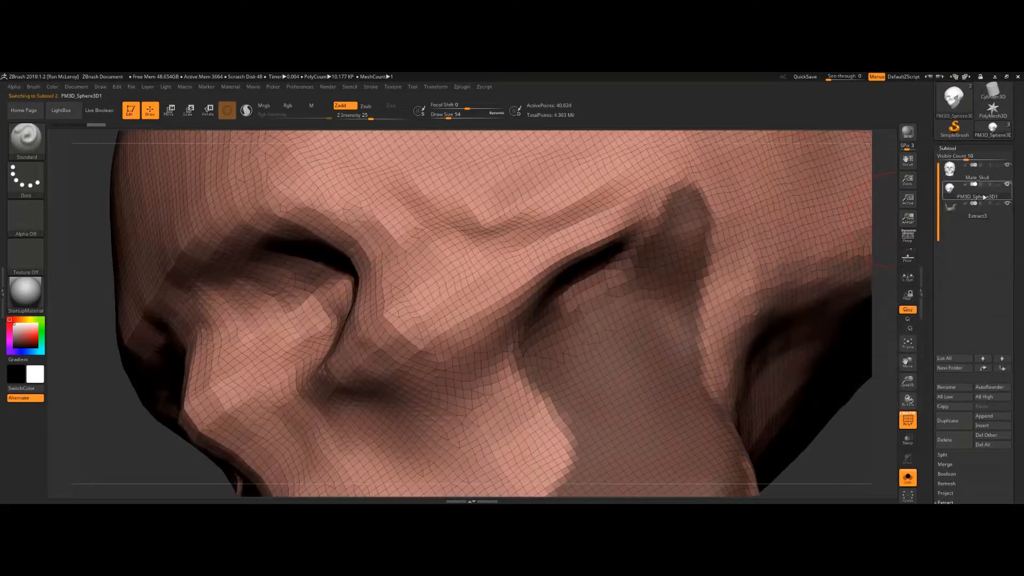
click(978, 217)
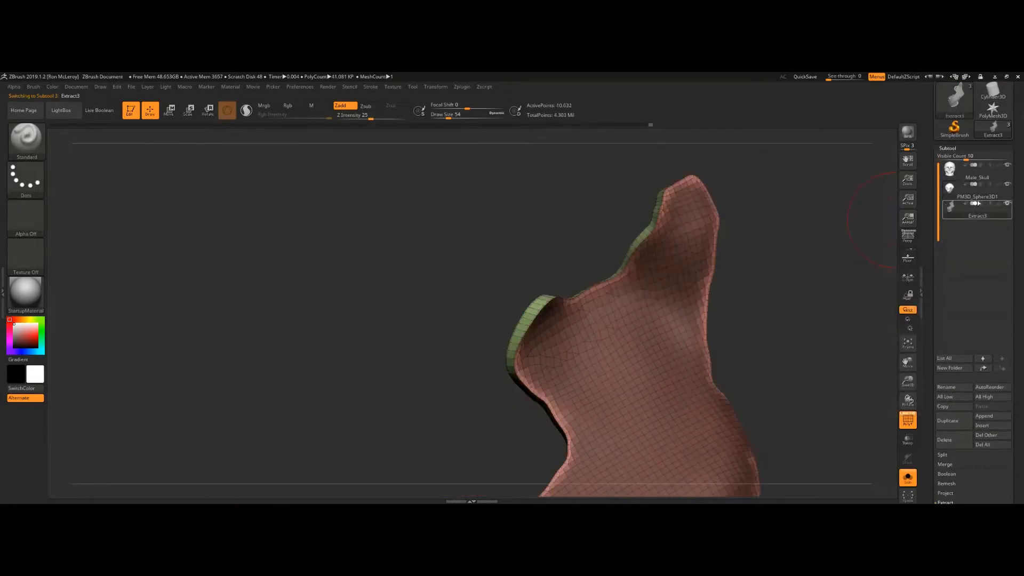
click(978, 197)
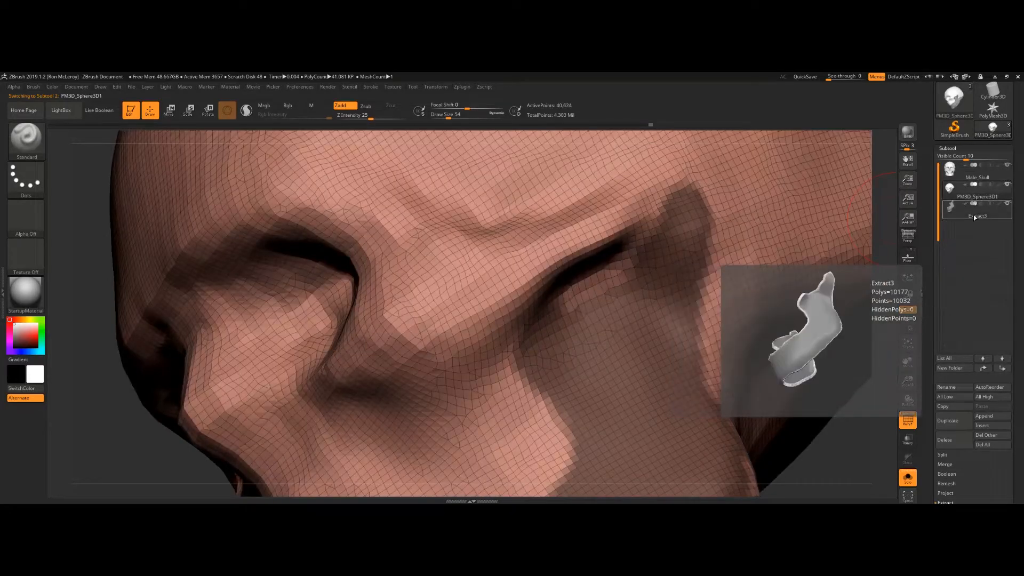
click(976, 215)
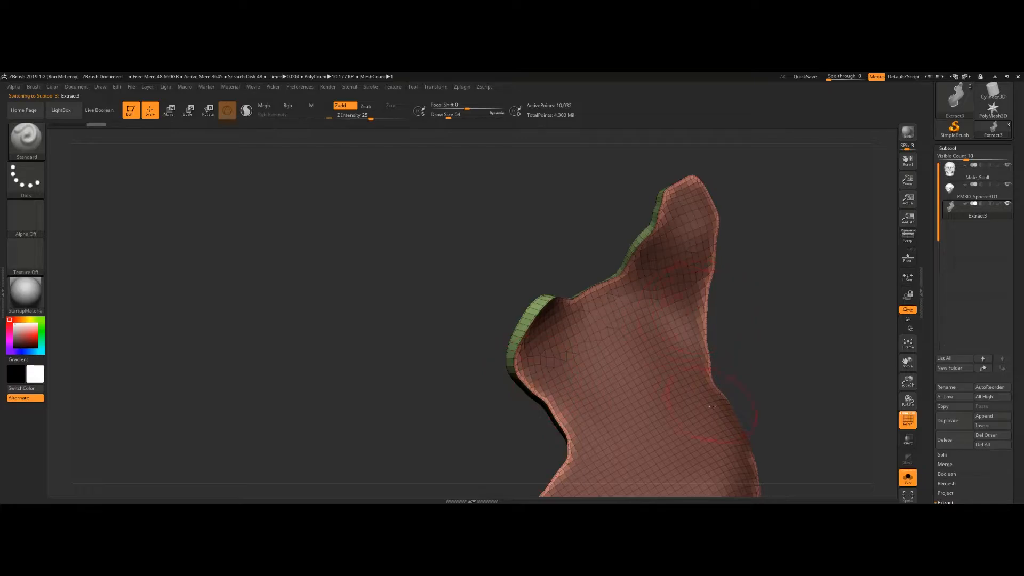
click(974, 190)
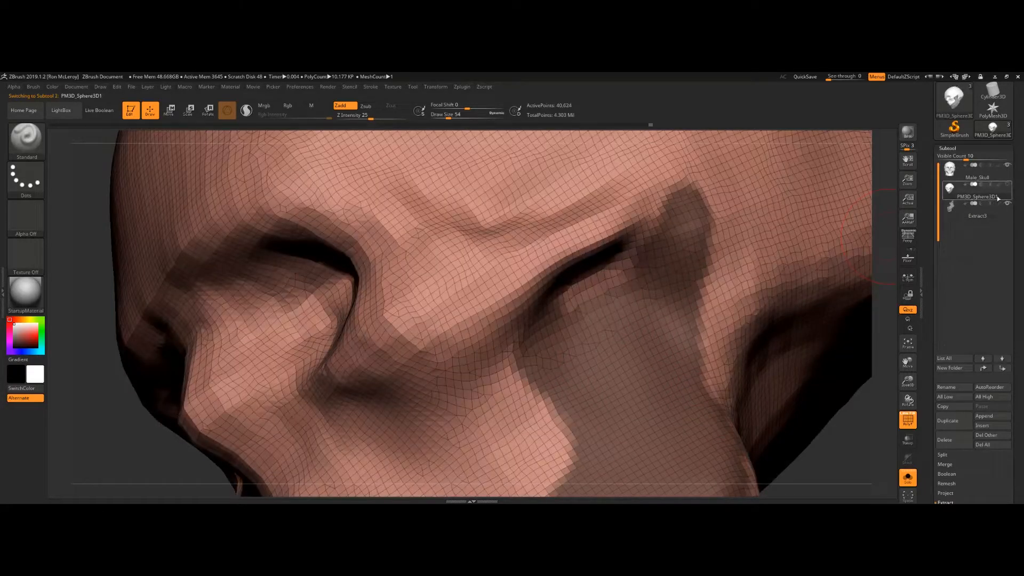
click(987, 212)
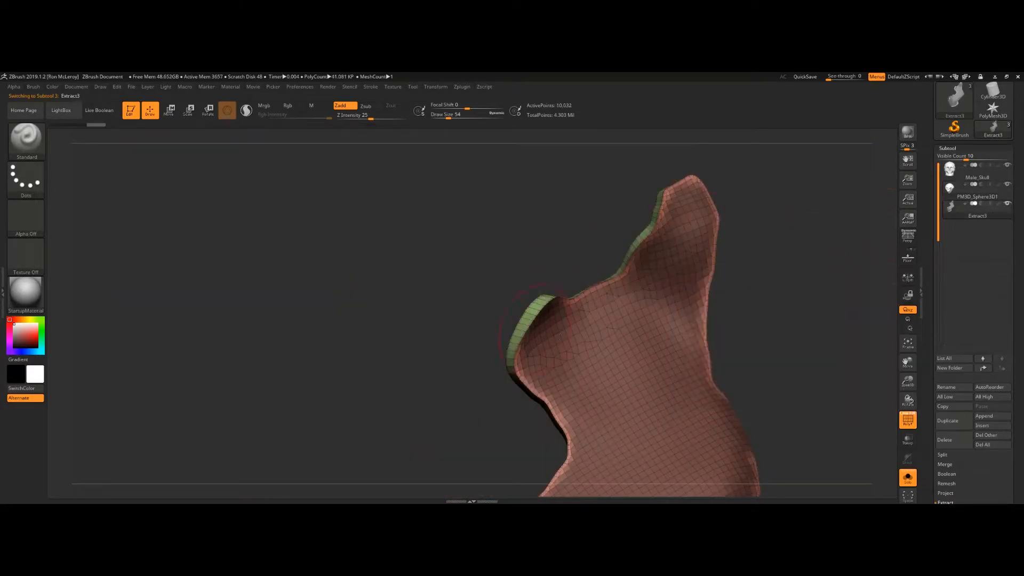
Step: Frame and orbit around the extracted jaw to inspect it, then select the skull subtool
drag(787, 316, 799, 313)
key(f)
mouse_move(712, 320)
mouse_down()
mouse_move(698, 356)
mouse_move(690, 299)
mouse_move(715, 327)
mouse_move(612, 347)
mouse_move(718, 328)
mouse_up()
drag(718, 329, 596, 378)
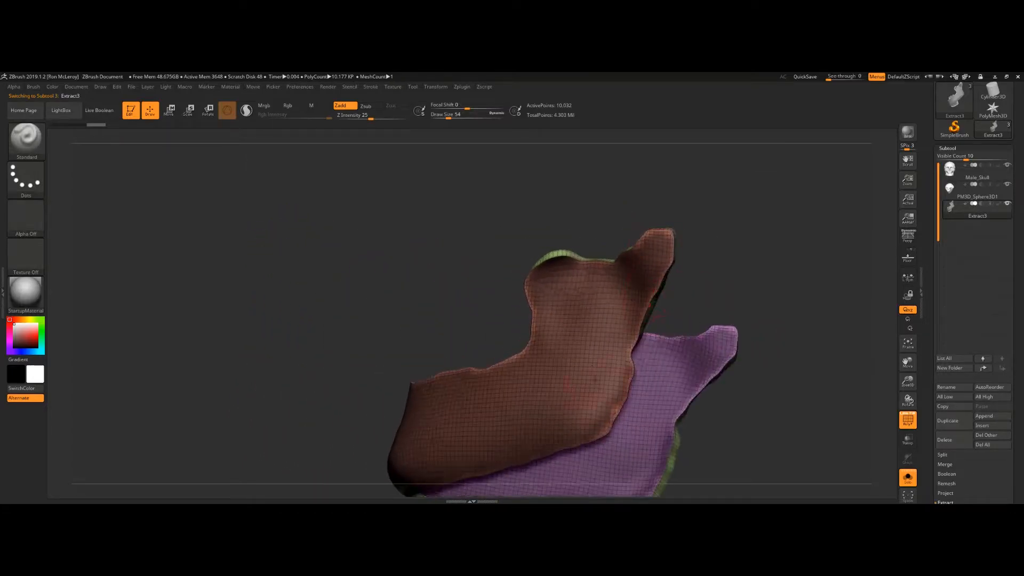
drag(716, 320, 760, 297)
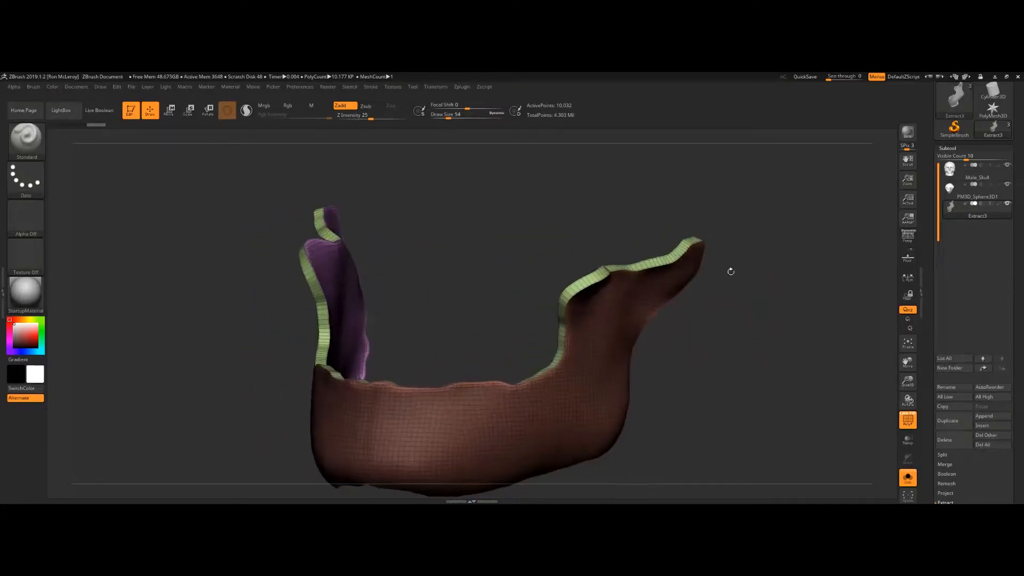
drag(741, 430, 843, 262)
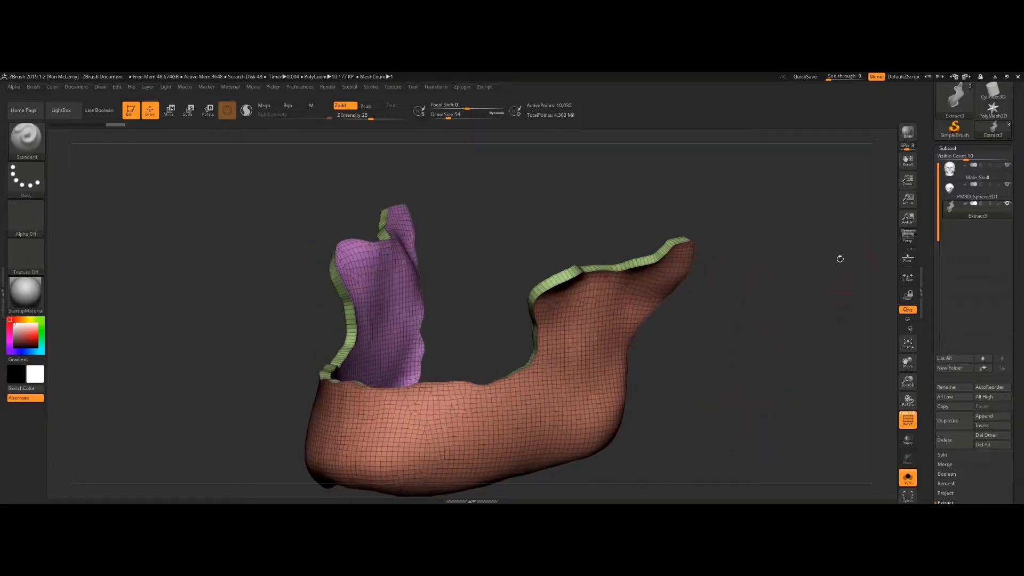
drag(717, 357, 606, 362)
drag(697, 347, 477, 306)
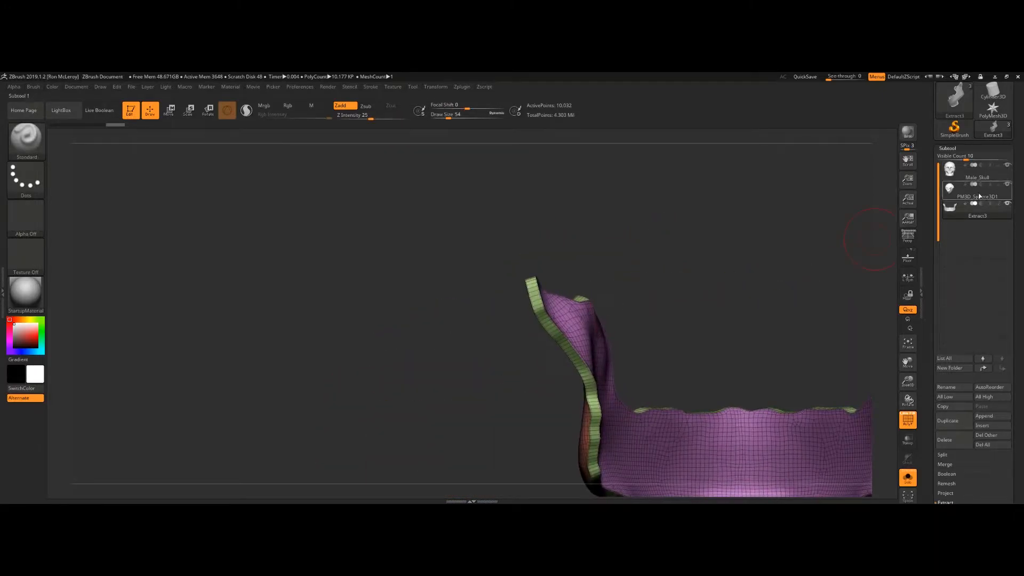
click(978, 175)
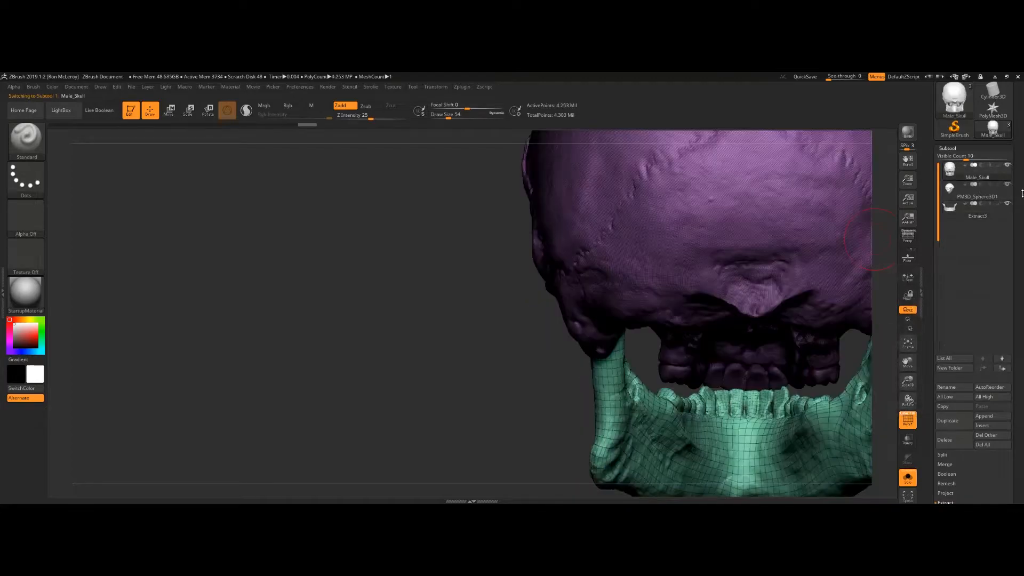
mouse_move(1004, 189)
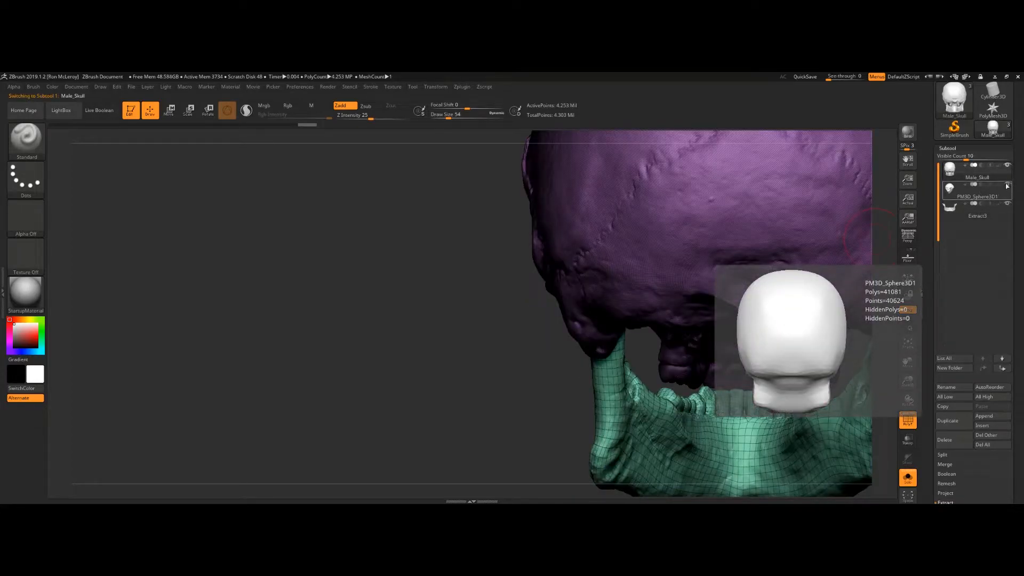
Step: Hide the sphere subtool, then make the extracted jaw the active subtool with Solo turned off so the skull's mandible shows
click(1008, 185)
alt+drag(878, 256, 631, 202)
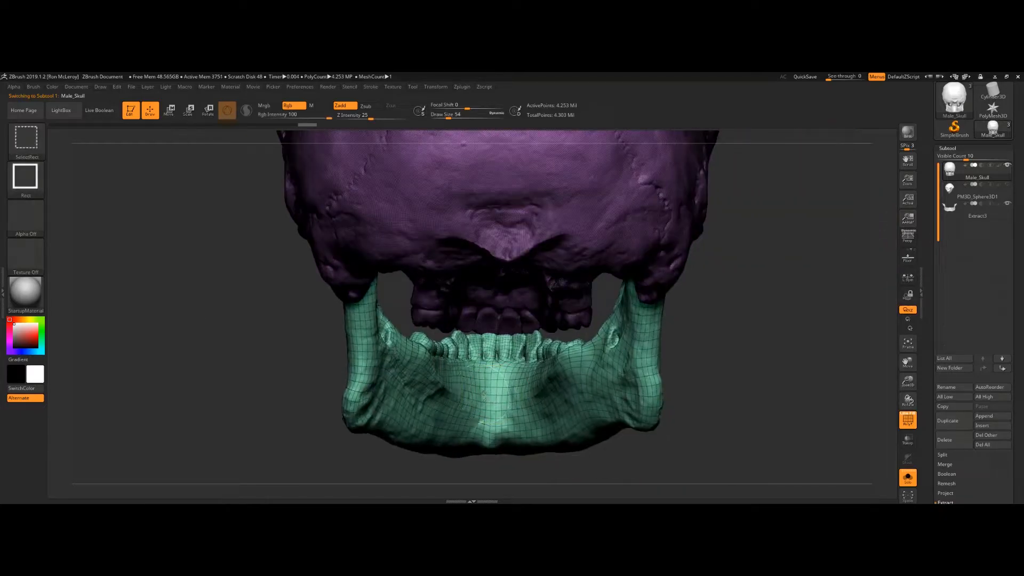
ctrl+shift+click(484, 394)
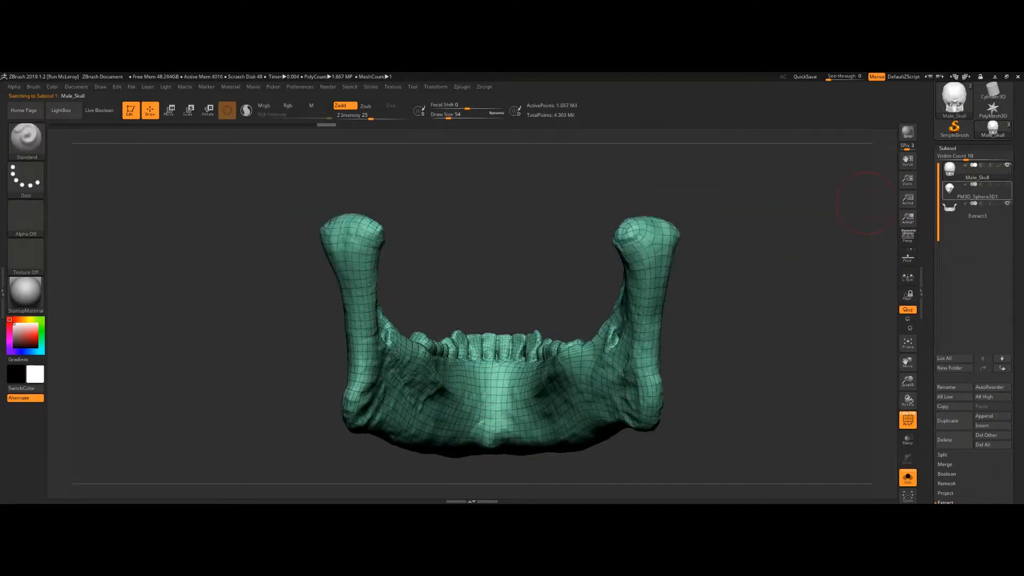
click(980, 212)
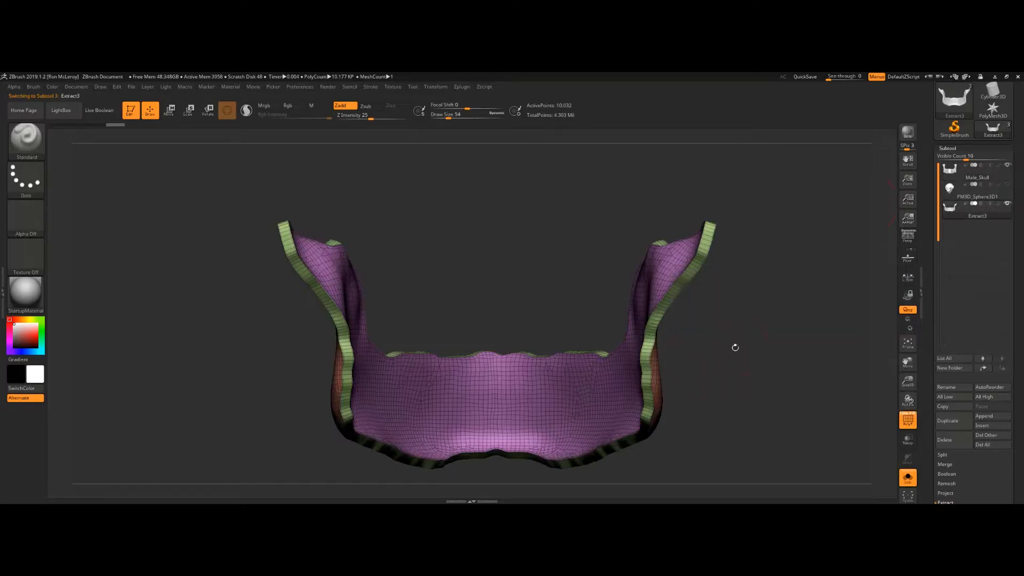
click(905, 481)
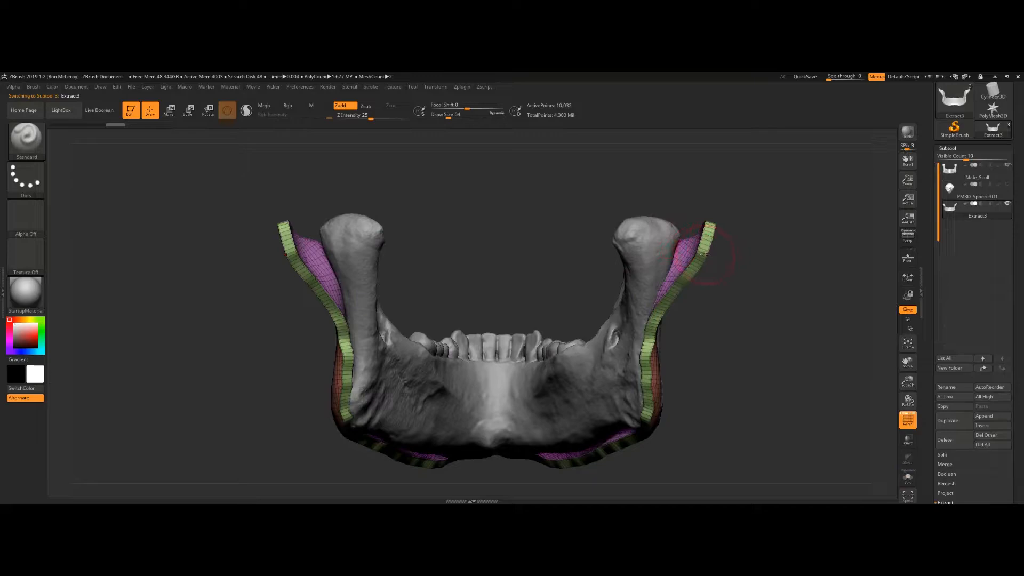
Step: Switch to the Move brush and pull the extracted jaw's ramus edges onto the skull's mandible
key(b)
key(m)
key(v)
key(s)
drag(711, 243, 681, 238)
drag(674, 282, 646, 284)
drag(698, 232, 603, 216)
mouse_move(757, 246)
mouse_down()
mouse_move(640, 233)
mouse_move(615, 213)
mouse_move(629, 283)
mouse_up()
drag(695, 271, 726, 271)
drag(743, 349, 755, 341)
mouse_move(809, 319)
mouse_down()
mouse_move(747, 298)
mouse_move(710, 307)
mouse_up()
mouse_move(776, 309)
mouse_down()
mouse_move(801, 331)
mouse_move(808, 363)
mouse_up()
key(s)
mouse_move(729, 356)
mouse_down()
mouse_move(756, 355)
mouse_move(800, 277)
mouse_move(846, 285)
mouse_move(732, 356)
mouse_up()
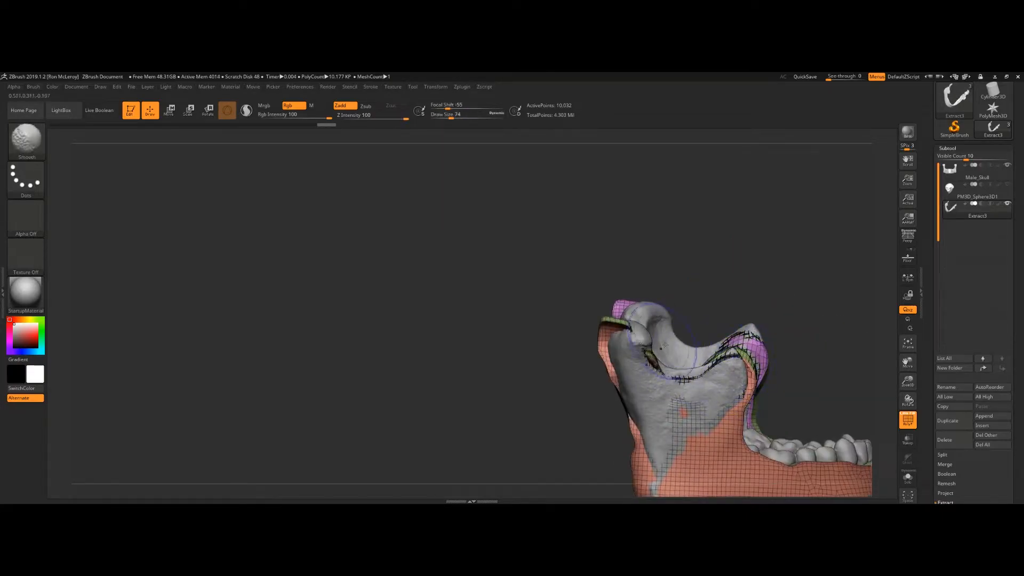
Step: Move the extracted shell around the jaw angle and chin so it hugs the mandible from the side
drag(650, 341, 656, 334)
drag(790, 299, 834, 299)
drag(611, 344, 617, 347)
drag(714, 324, 719, 294)
ctrl+shift+click(640, 284)
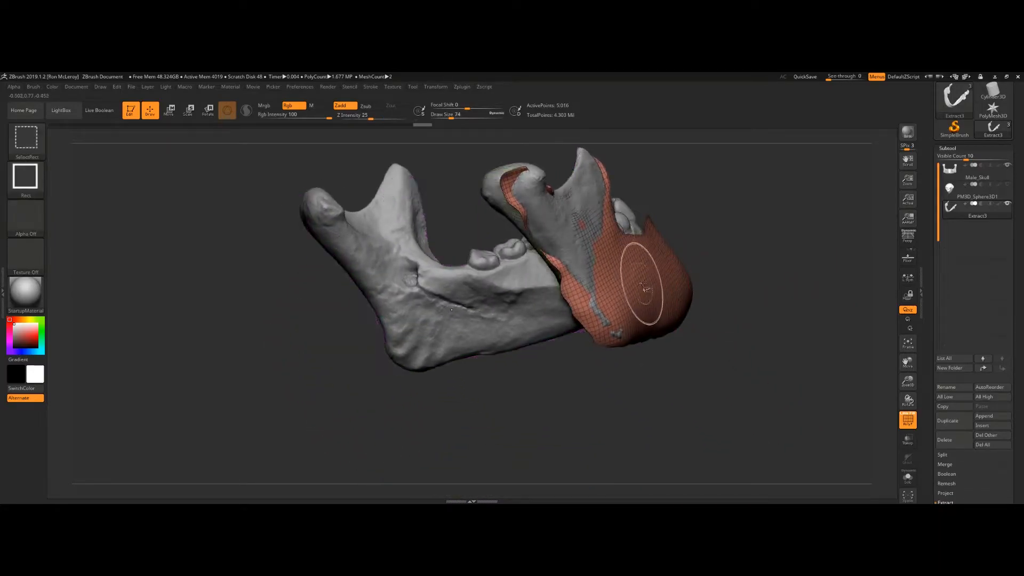
mouse_move(730, 237)
alt+mouse_down()
mouse_move(765, 287)
mouse_move(731, 297)
alt+mouse_up()
key(s)
mouse_move(622, 316)
mouse_down()
mouse_move(632, 316)
mouse_move(643, 374)
mouse_up()
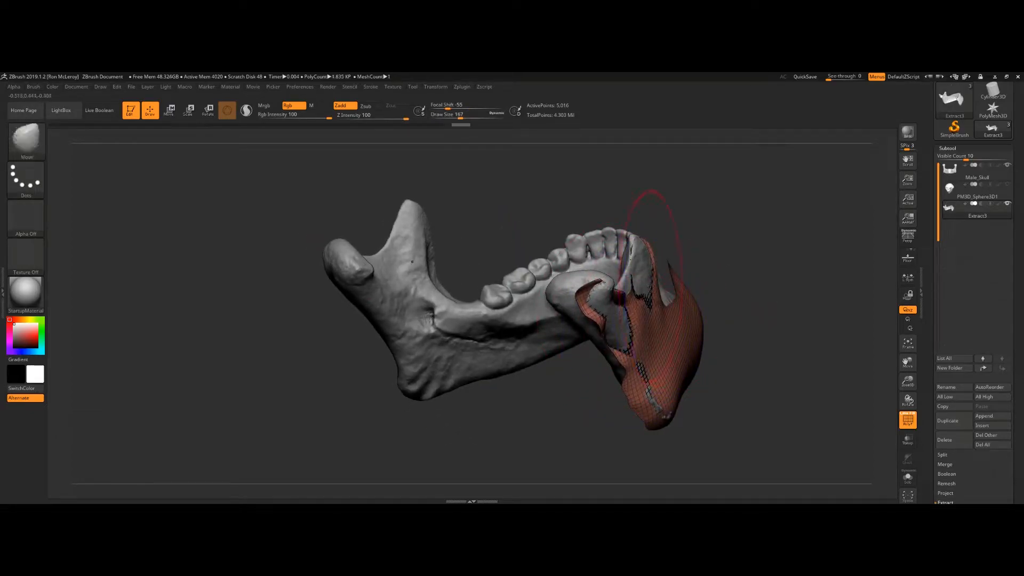
Step: Pull the shell onto the lower jaw body from below and smooth the pulled areas
drag(651, 287, 642, 278)
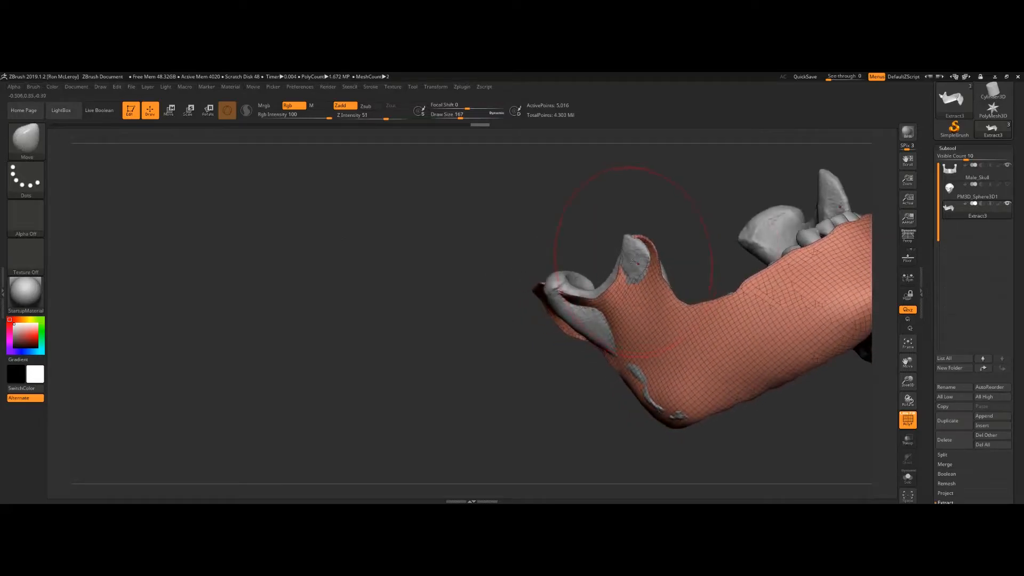
key(s)
drag(638, 263, 622, 265)
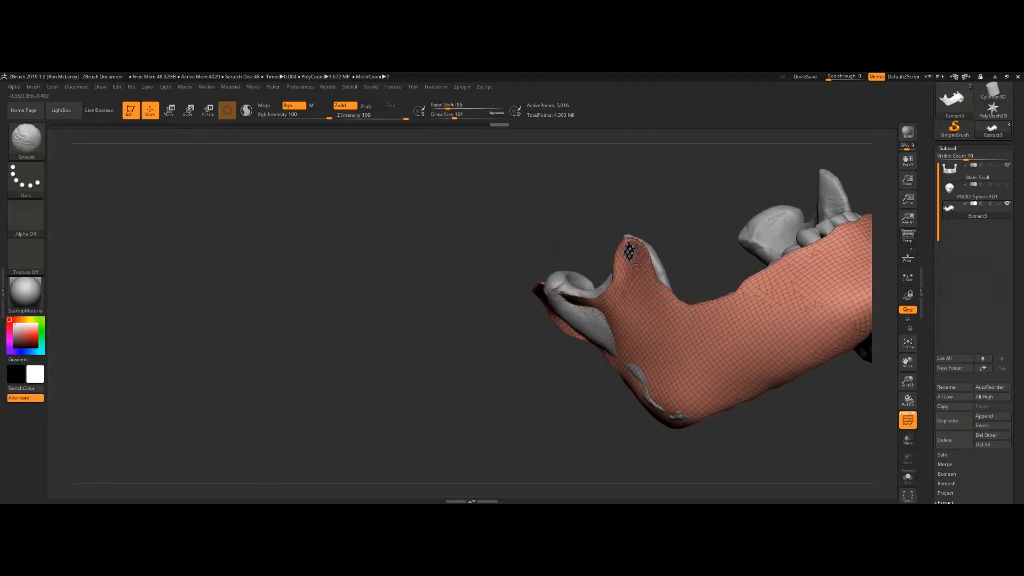
mouse_move(496, 346)
mouse_down()
mouse_move(567, 323)
mouse_move(601, 330)
mouse_up()
mouse_move(543, 298)
mouse_down()
mouse_move(552, 285)
mouse_move(553, 295)
mouse_up()
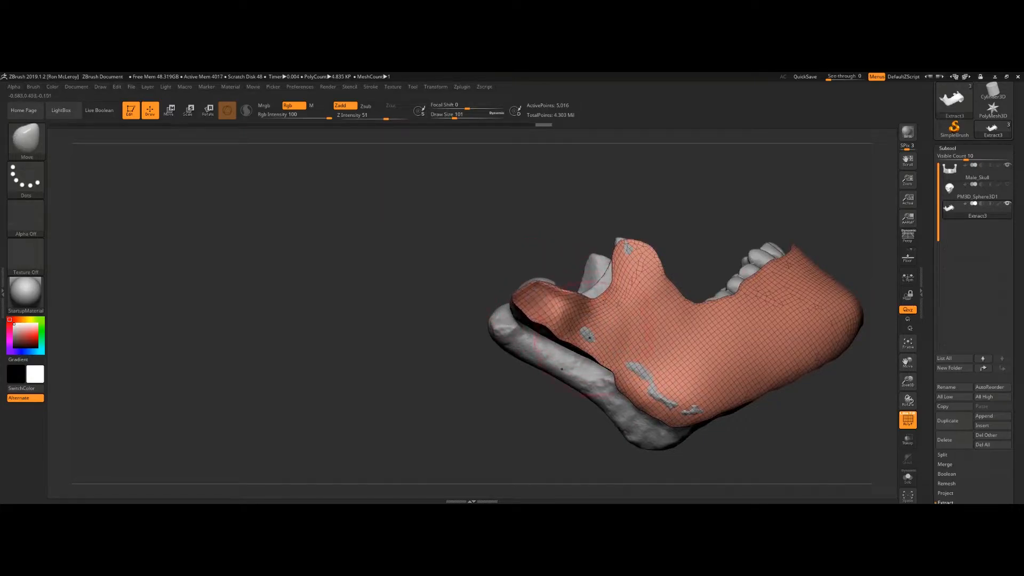
drag(653, 382, 662, 384)
key(shift)
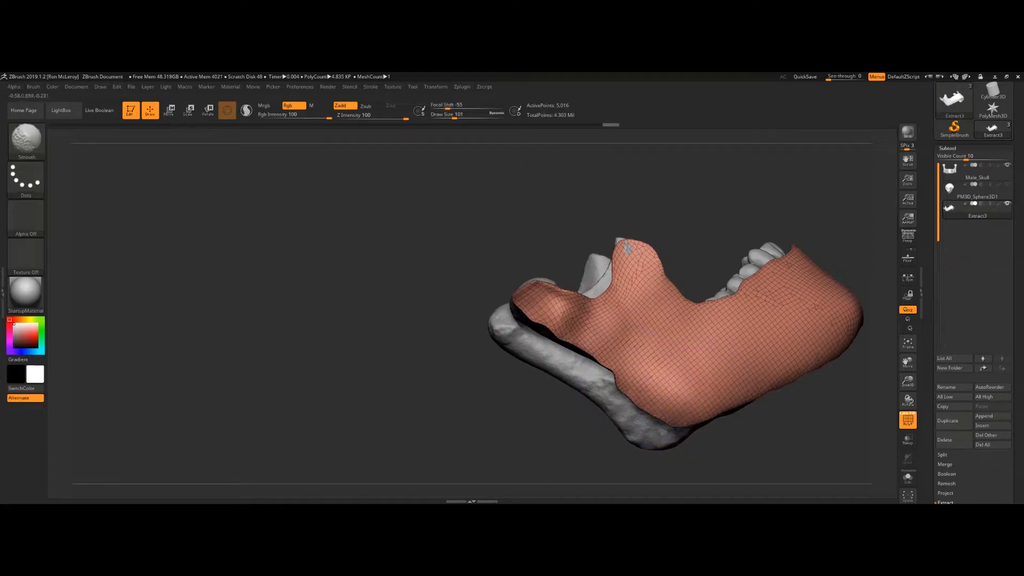
Step: Push the shell's outer ramus and cheek areas against the mandible surface with Move and Smooth strokes
drag(666, 238, 661, 279)
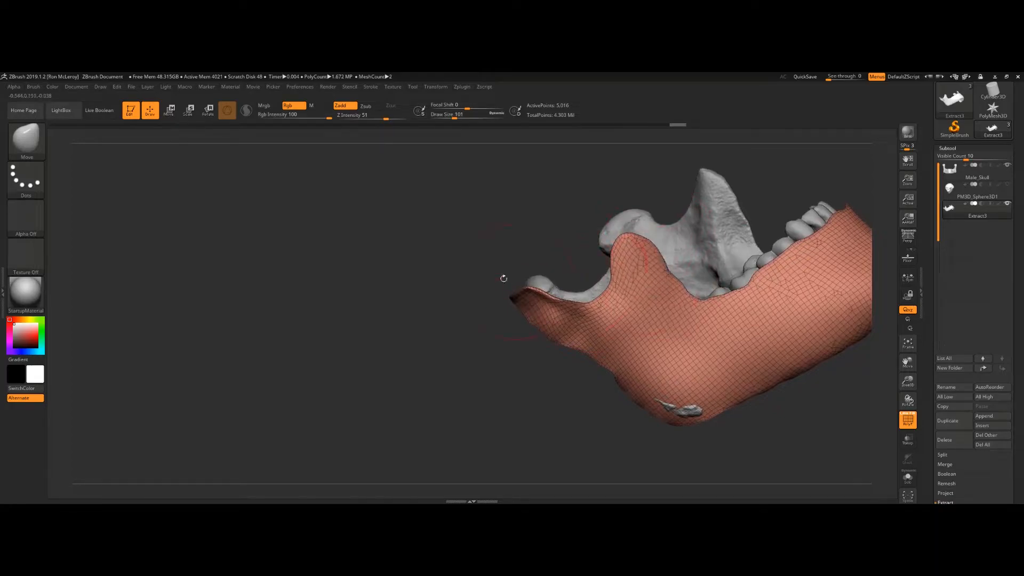
drag(434, 315, 457, 289)
drag(608, 255, 605, 243)
drag(556, 206, 560, 201)
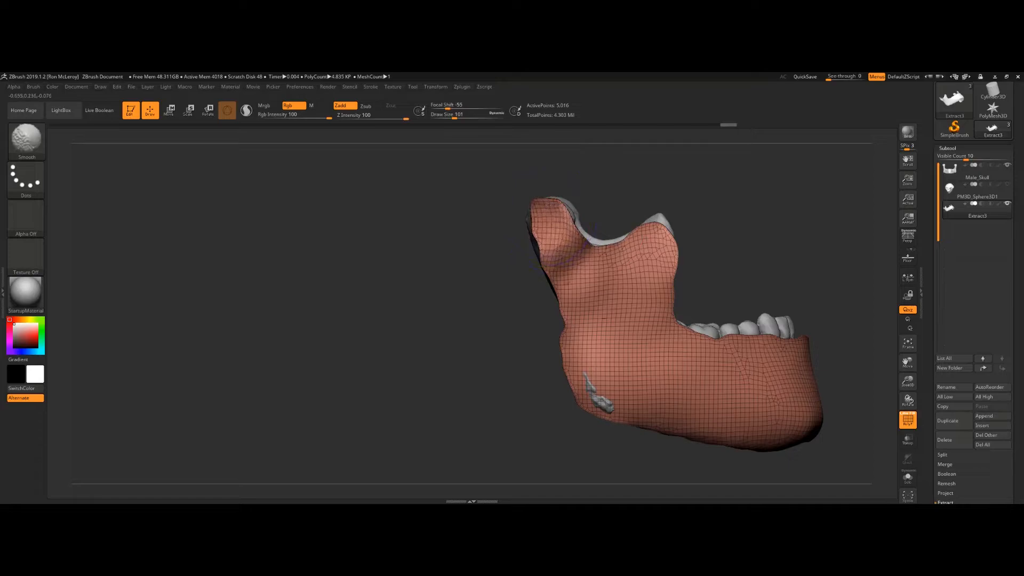
drag(592, 252, 599, 243)
mouse_move(758, 244)
mouse_down()
mouse_move(760, 264)
mouse_move(760, 245)
mouse_move(676, 261)
mouse_move(661, 226)
mouse_move(752, 243)
mouse_up()
drag(483, 369, 476, 372)
drag(603, 256, 705, 277)
alt+drag(560, 224, 684, 265)
mouse_move(640, 223)
mouse_down()
mouse_move(607, 231)
mouse_move(644, 260)
mouse_move(729, 253)
mouse_up()
drag(525, 237, 524, 226)
drag(514, 272, 533, 248)
drag(604, 246, 609, 245)
drag(735, 225, 698, 227)
key(s)
Step: Adjust the shell around the front edge of the ramus to follow the bone
drag(635, 261, 661, 248)
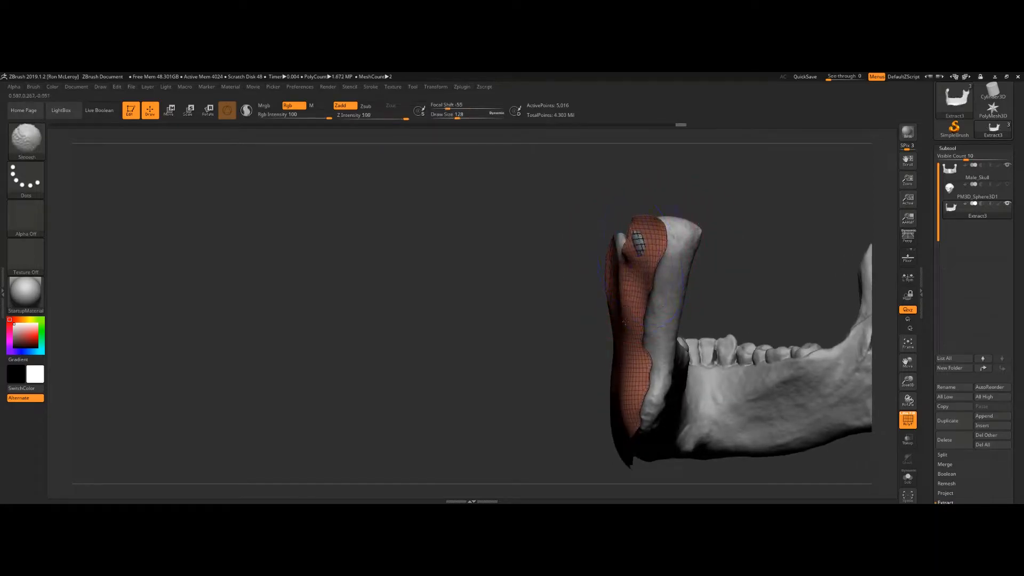
mouse_move(600, 359)
mouse_down()
mouse_move(613, 295)
mouse_move(673, 304)
mouse_move(659, 302)
mouse_up()
key(s)
mouse_move(582, 307)
mouse_down()
mouse_move(564, 309)
mouse_move(714, 320)
mouse_move(708, 301)
mouse_move(728, 295)
mouse_move(715, 309)
mouse_up()
ctrl+shift+click(717, 303)
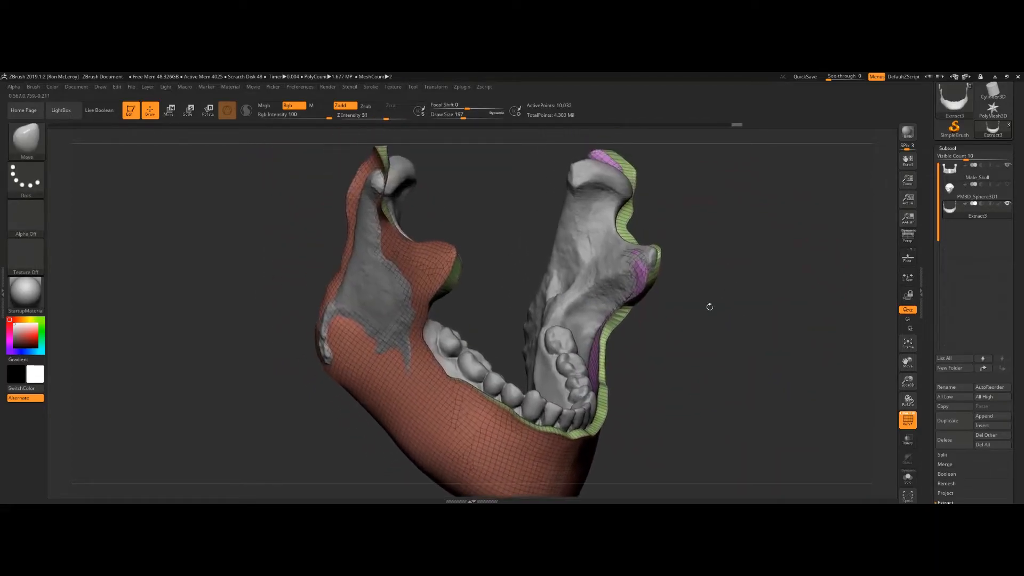
Step: Fit the shell's inner surface to the inside of the mandible near the ramus and coronoid
ctrl+shift+click(643, 275)
mouse_move(646, 280)
mouse_down()
mouse_move(640, 297)
mouse_move(615, 246)
mouse_up()
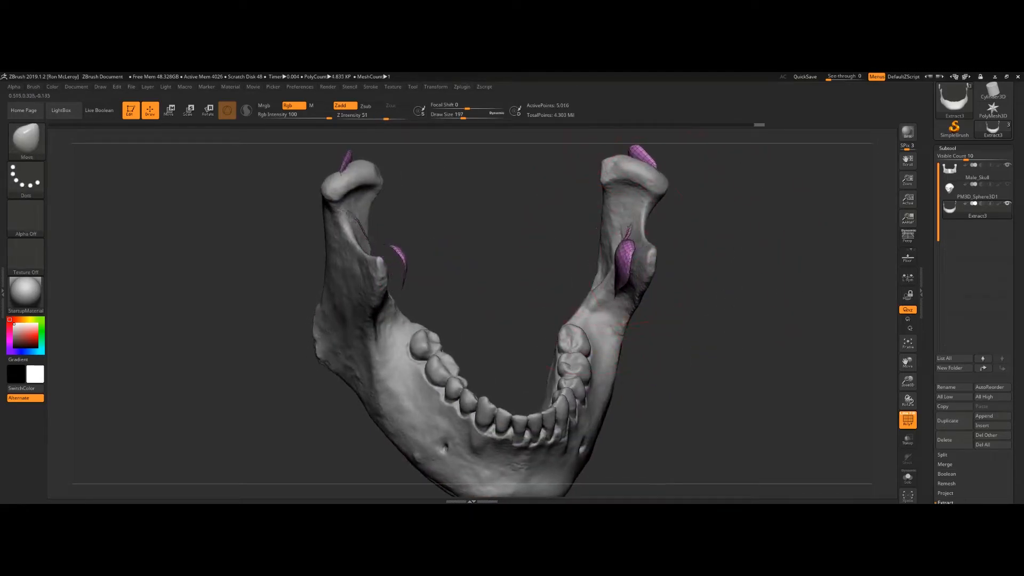
drag(704, 180, 676, 204)
drag(534, 169, 528, 174)
drag(552, 211, 518, 200)
mouse_move(663, 238)
mouse_down()
mouse_move(656, 195)
mouse_move(624, 214)
mouse_up()
key(s)
mouse_move(562, 175)
mouse_down()
mouse_move(553, 175)
mouse_move(569, 187)
mouse_up()
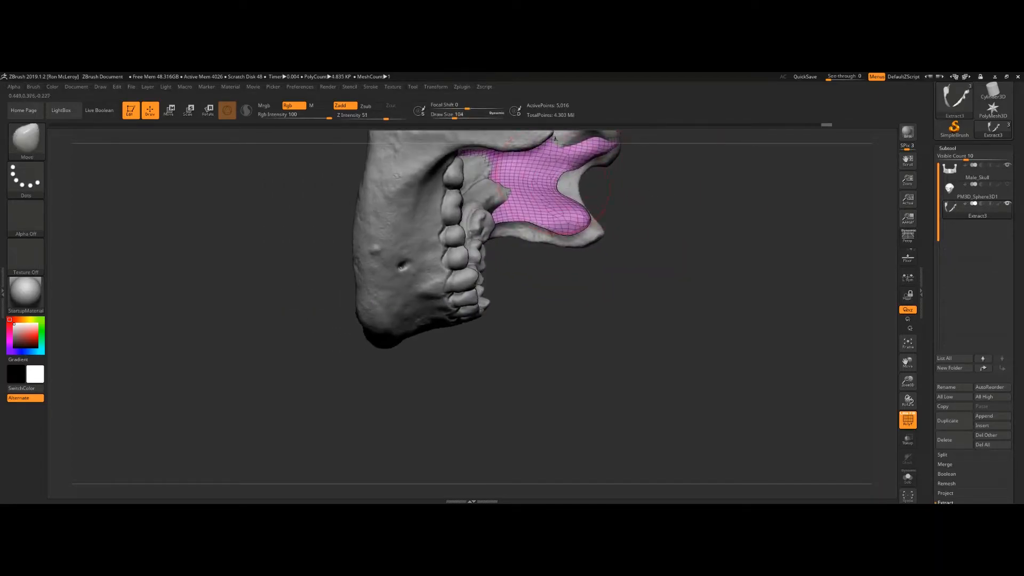
drag(584, 225, 595, 235)
drag(632, 240, 590, 235)
drag(578, 359, 572, 300)
key(s)
click(575, 304)
Step: Shape the shell along the underside of the jaw to follow the mandible's lower border
mouse_move(466, 190)
mouse_down()
mouse_move(453, 228)
mouse_move(447, 214)
mouse_up()
drag(426, 288, 422, 282)
mouse_move(449, 216)
mouse_down()
mouse_move(450, 233)
mouse_move(435, 244)
mouse_move(465, 274)
mouse_move(513, 269)
mouse_up()
drag(561, 247, 470, 299)
drag(514, 355, 495, 352)
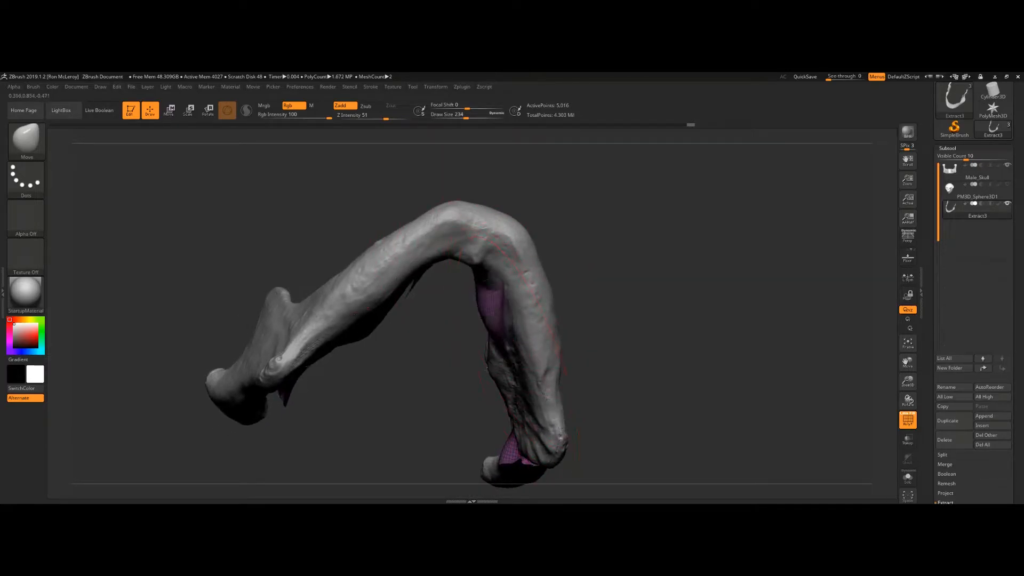
drag(520, 387, 502, 390)
mouse_move(602, 340)
mouse_down()
mouse_move(640, 256)
mouse_move(636, 273)
mouse_up()
mouse_move(480, 380)
shift+mouse_down()
mouse_move(475, 331)
mouse_move(493, 290)
mouse_move(528, 410)
shift+mouse_up()
drag(626, 324, 610, 240)
key(s)
drag(571, 347, 561, 348)
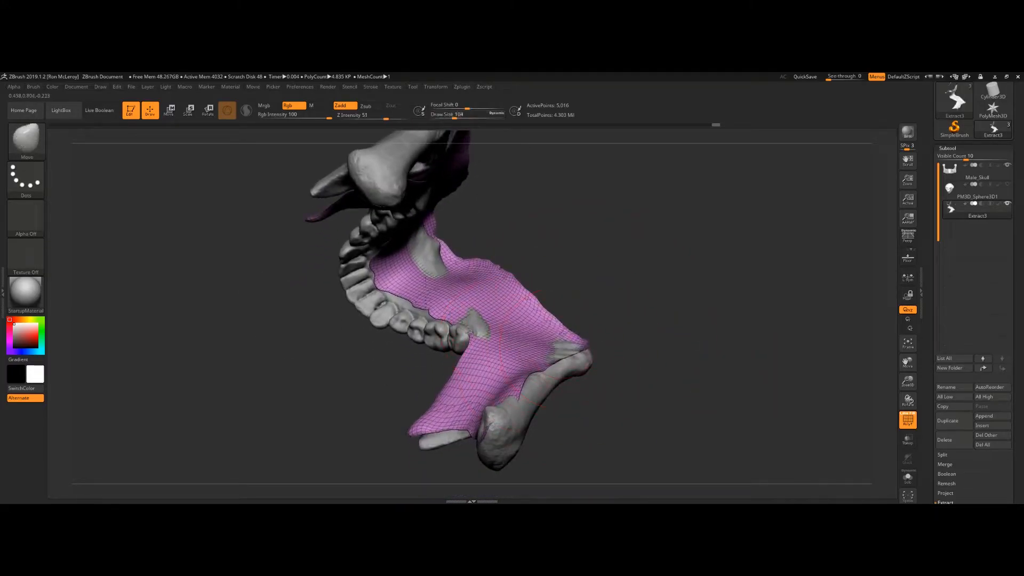
Step: Refine the shell on the inner tongue side of the mandible and smooth it
drag(583, 277, 511, 227)
drag(623, 255, 635, 259)
mouse_move(703, 199)
mouse_down()
mouse_move(715, 228)
mouse_move(694, 297)
mouse_up()
drag(527, 277, 544, 267)
drag(664, 200, 658, 245)
shift+drag(520, 352, 515, 393)
drag(669, 309, 612, 228)
drag(549, 279, 557, 269)
drag(621, 222, 659, 257)
mouse_move(552, 257)
mouse_down()
mouse_move(561, 255)
mouse_move(549, 221)
mouse_up()
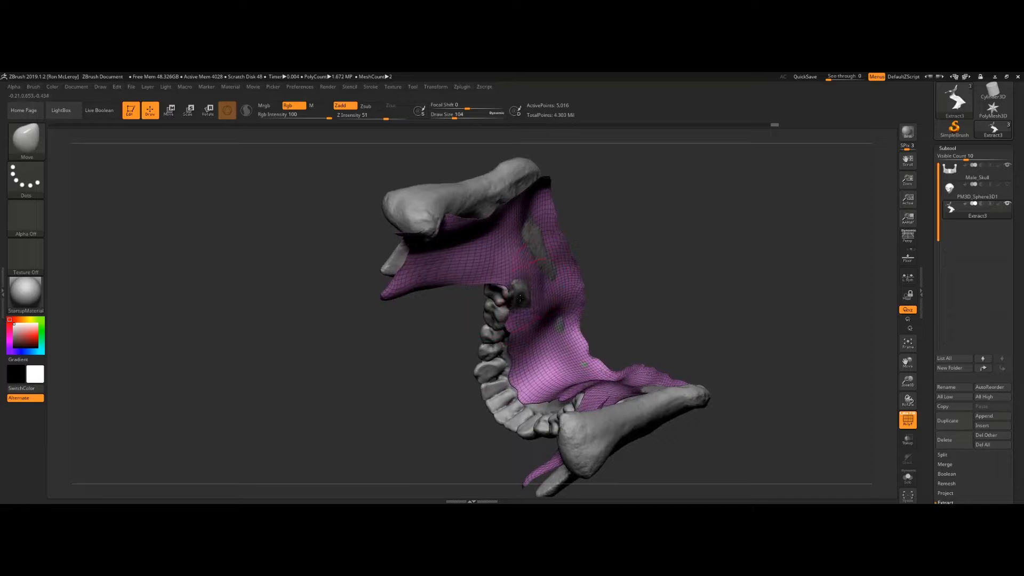
drag(635, 279, 583, 300)
key(shift)
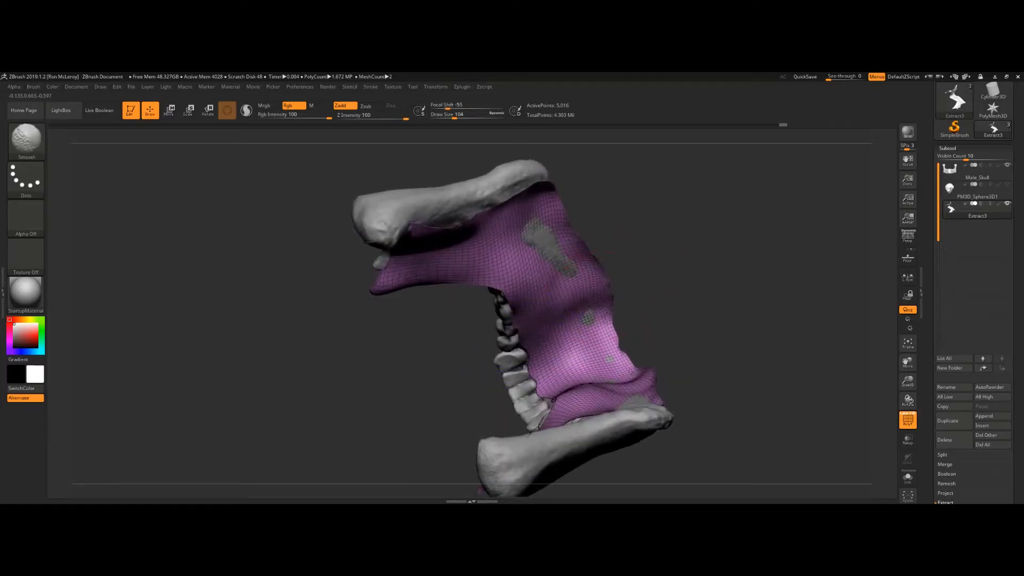
mouse_move(680, 261)
mouse_down()
mouse_move(686, 326)
mouse_move(707, 266)
mouse_move(690, 272)
mouse_up()
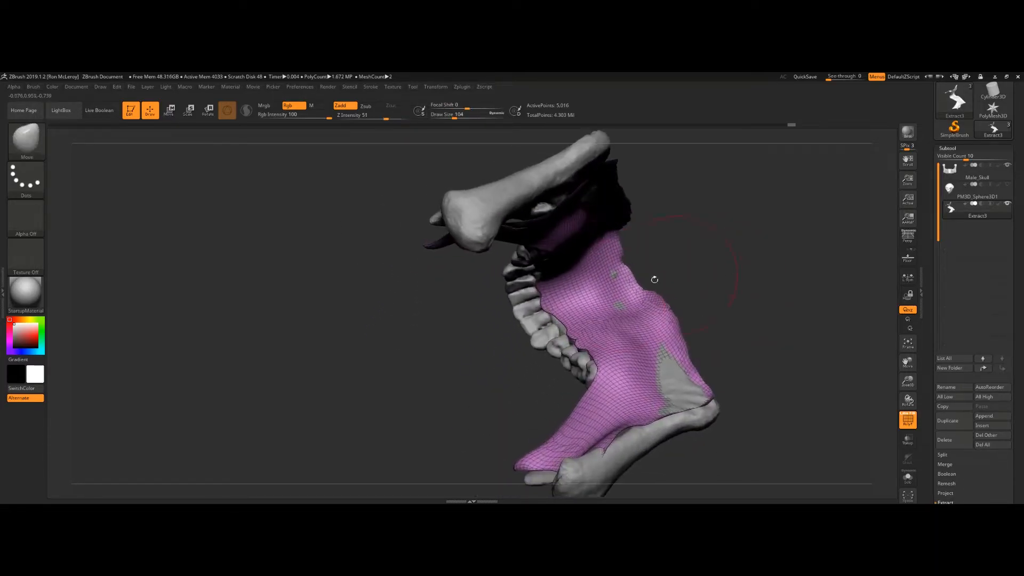
Step: Tuck the shell's remaining edges onto the mandible around the ramus and smooth them
key(s)
drag(569, 325, 565, 325)
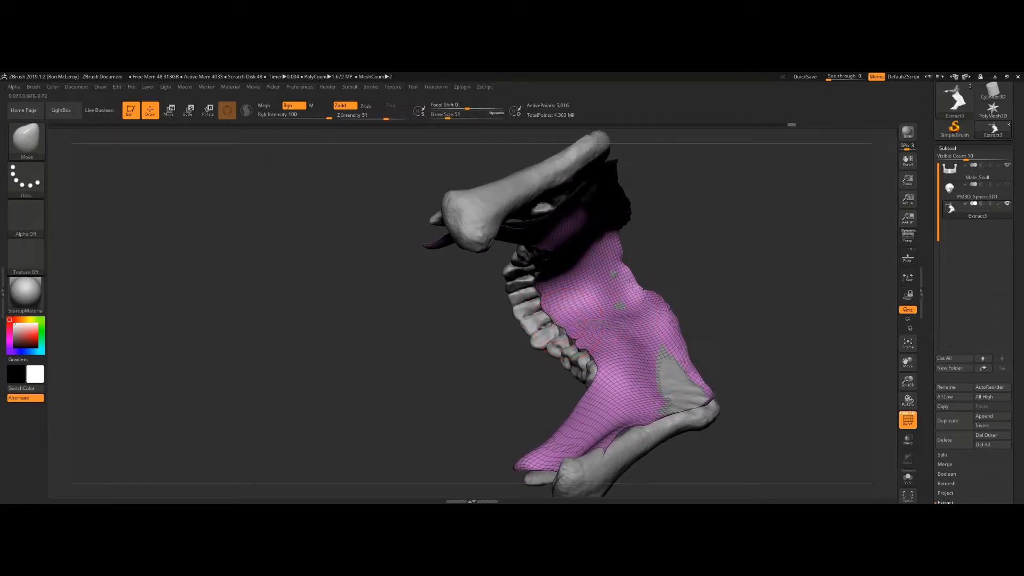
mouse_move(688, 304)
mouse_down()
mouse_move(673, 240)
mouse_move(690, 211)
mouse_move(677, 272)
mouse_move(599, 279)
mouse_up()
drag(736, 248, 743, 306)
key(s)
drag(656, 303, 615, 312)
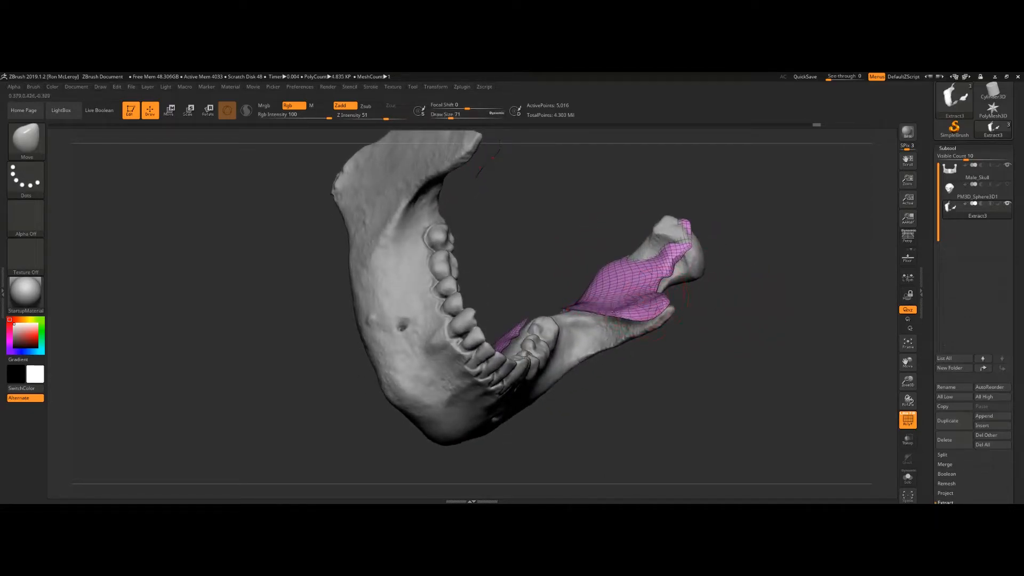
key(shift)
shift+drag(662, 256, 650, 242)
mouse_move(793, 271)
mouse_down()
mouse_move(732, 261)
mouse_move(727, 231)
mouse_up()
ctrl+shift+click(773, 251)
drag(785, 271, 694, 298)
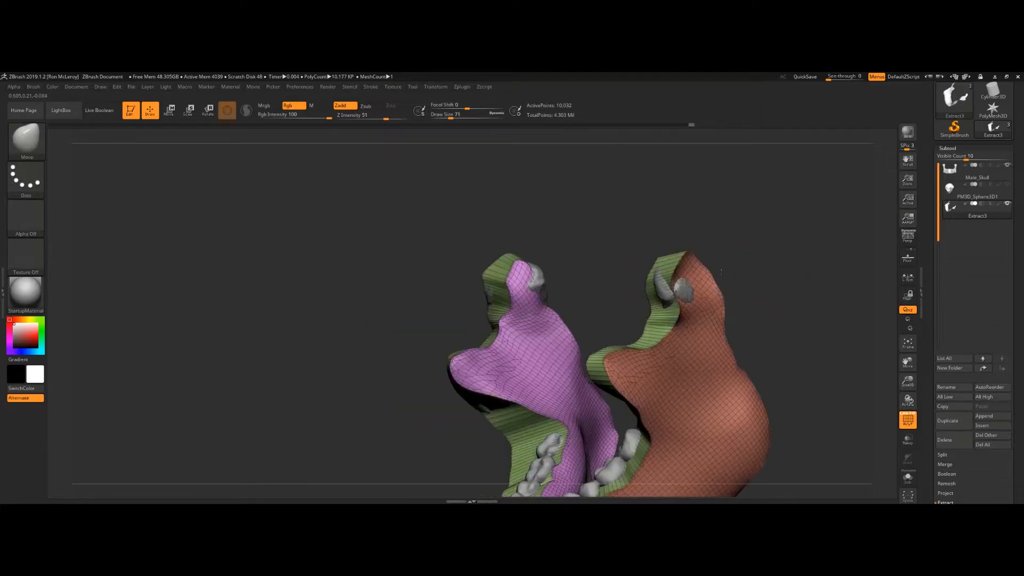
drag(721, 273, 676, 283)
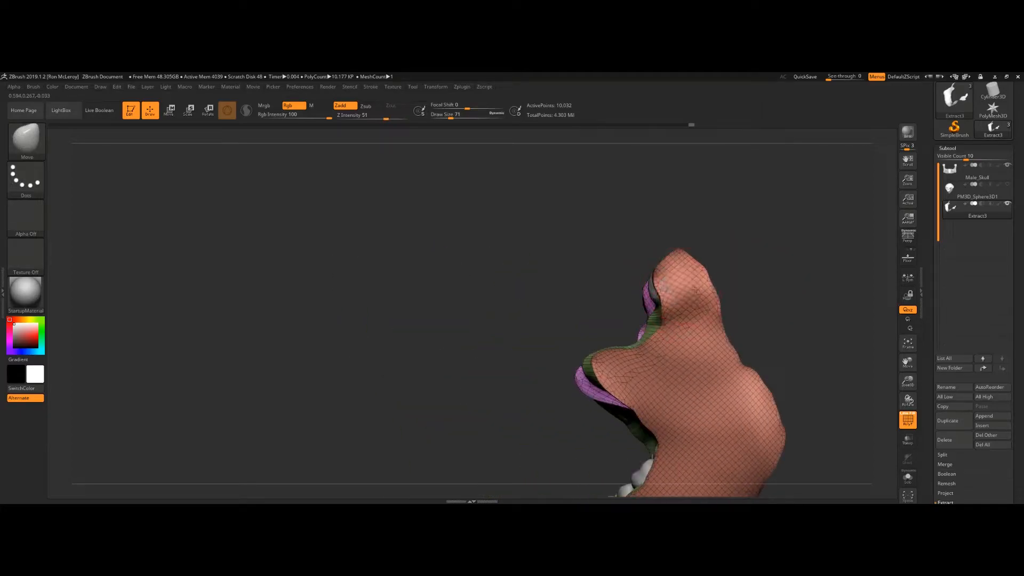
drag(762, 295, 736, 272)
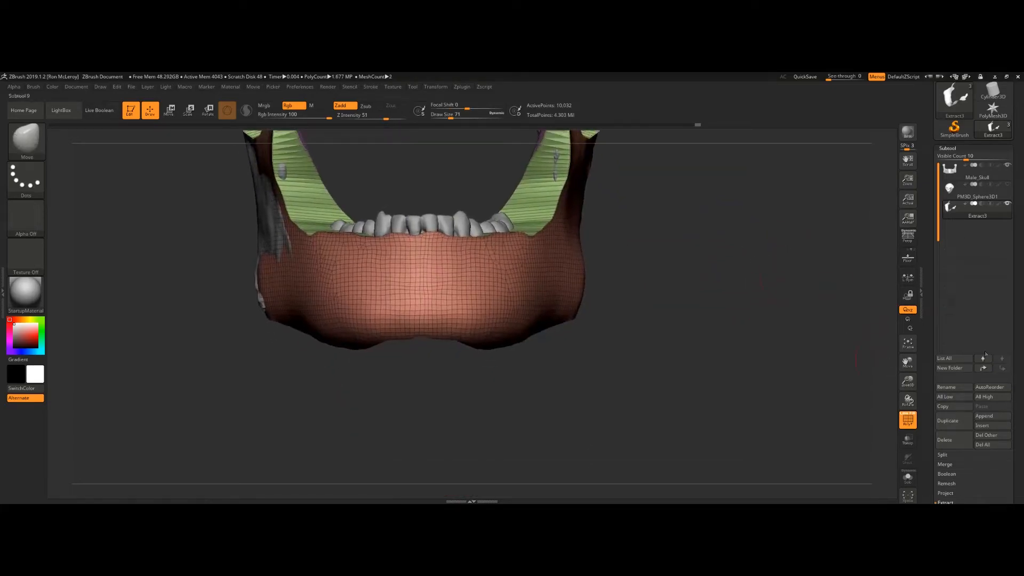
Step: ZRemesh the extracted jaw with KeepGroups on and a target polygon count of 2.5
scroll(1005, 320, down, 5)
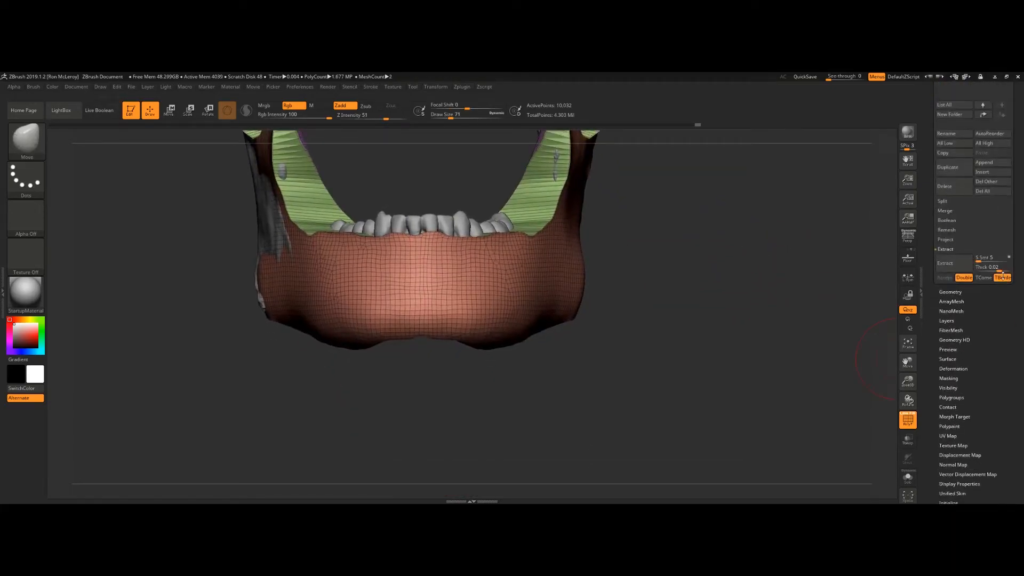
click(950, 292)
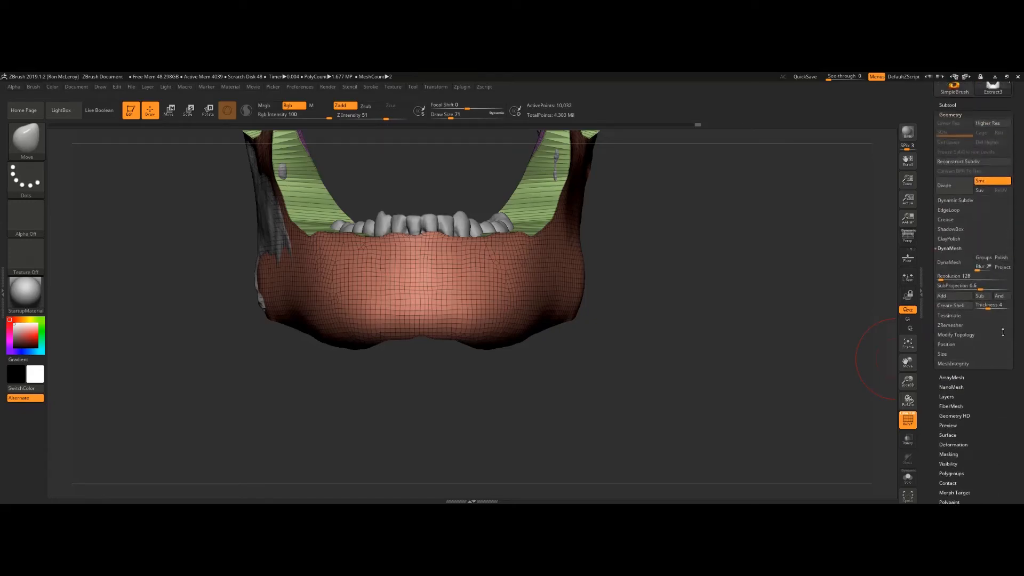
click(953, 250)
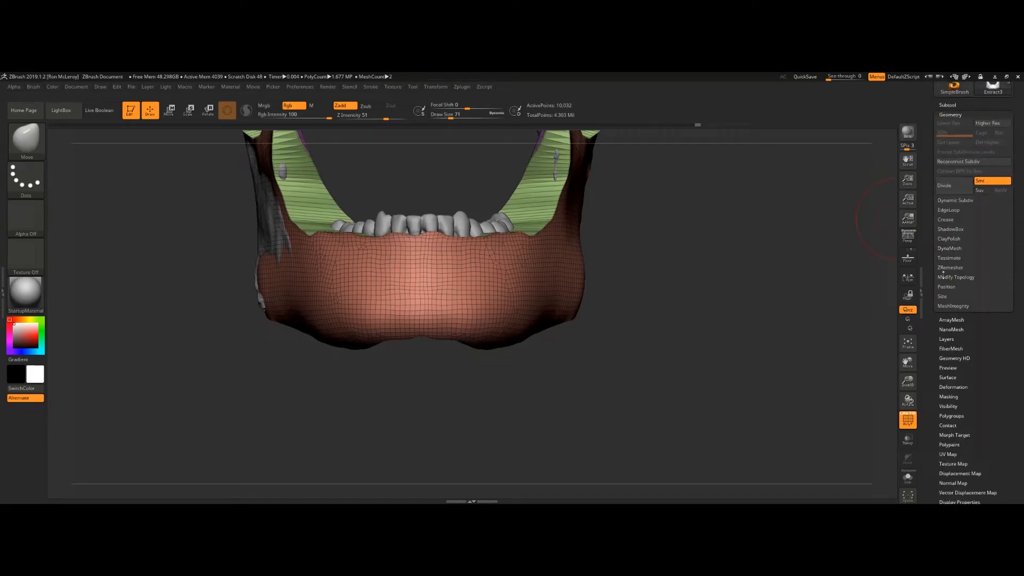
click(949, 267)
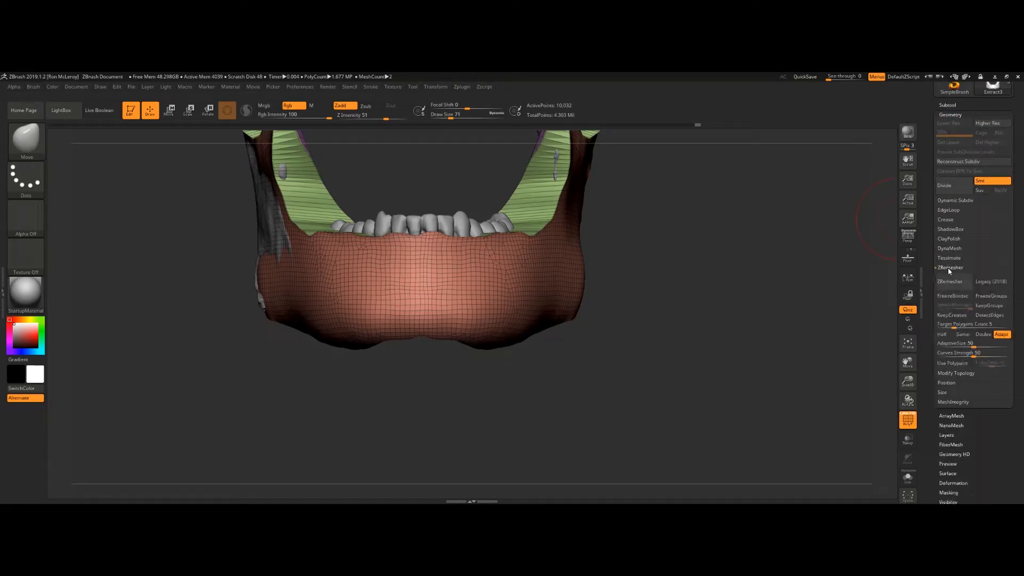
click(988, 306)
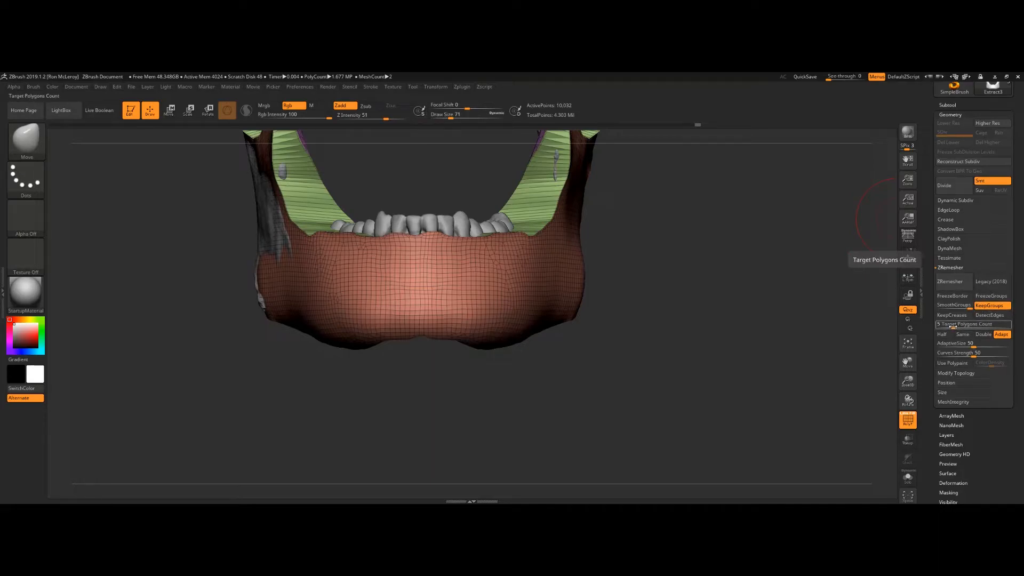
drag(952, 325, 982, 325)
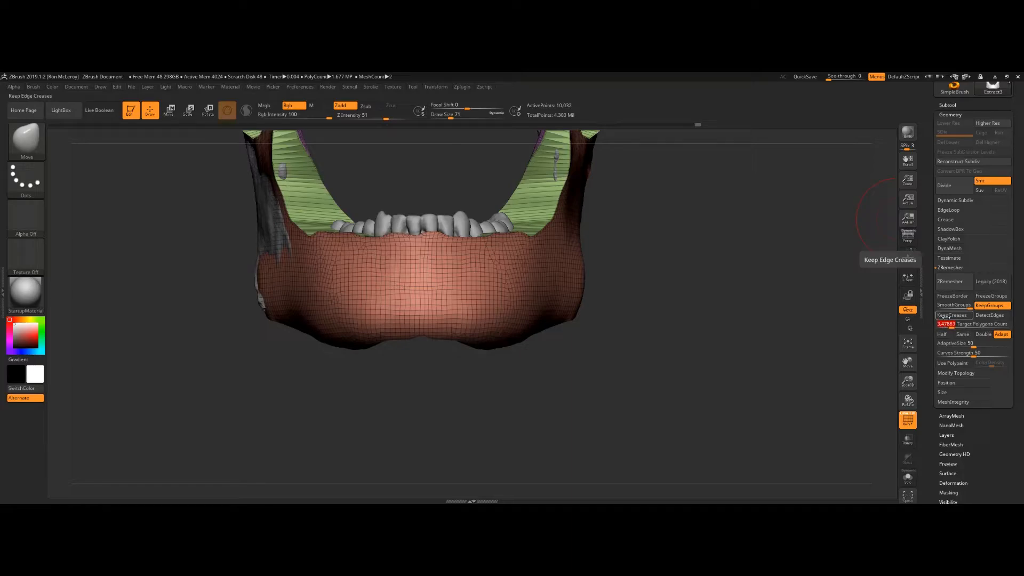
text(5)
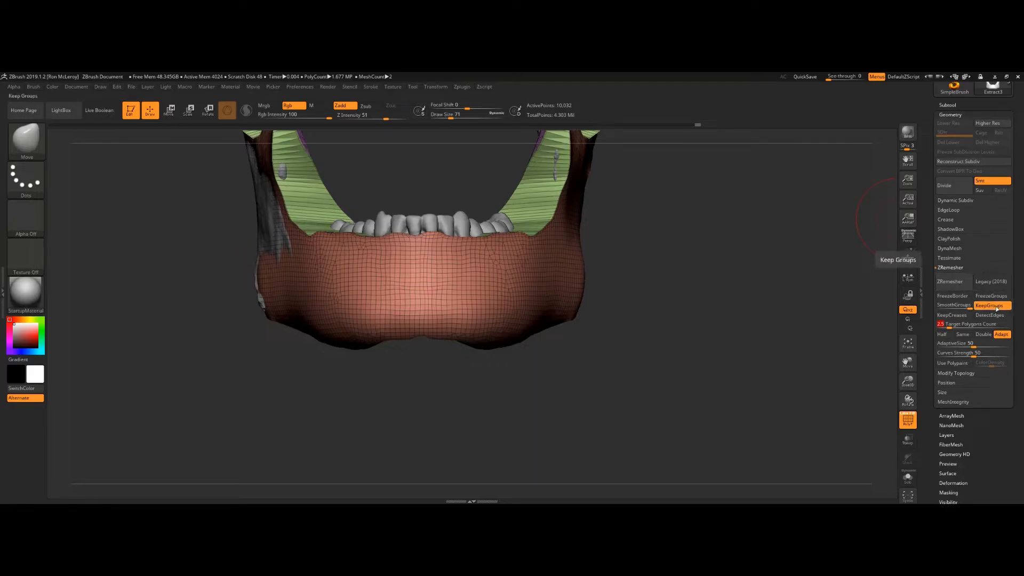
alt+drag(667, 266, 648, 427)
mouse_move(709, 331)
mouse_down()
mouse_move(642, 334)
mouse_move(783, 262)
mouse_move(818, 256)
mouse_up()
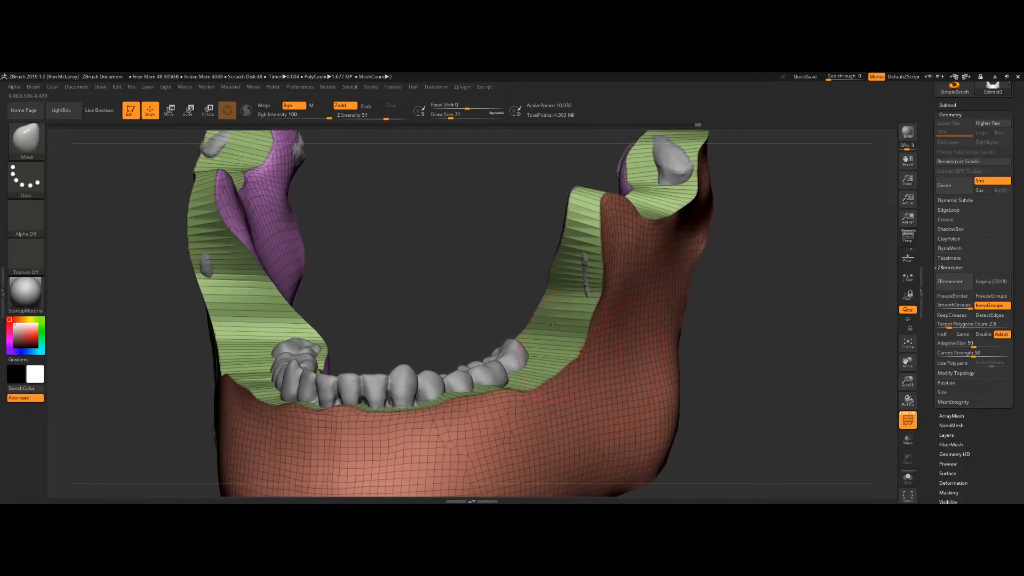
click(952, 281)
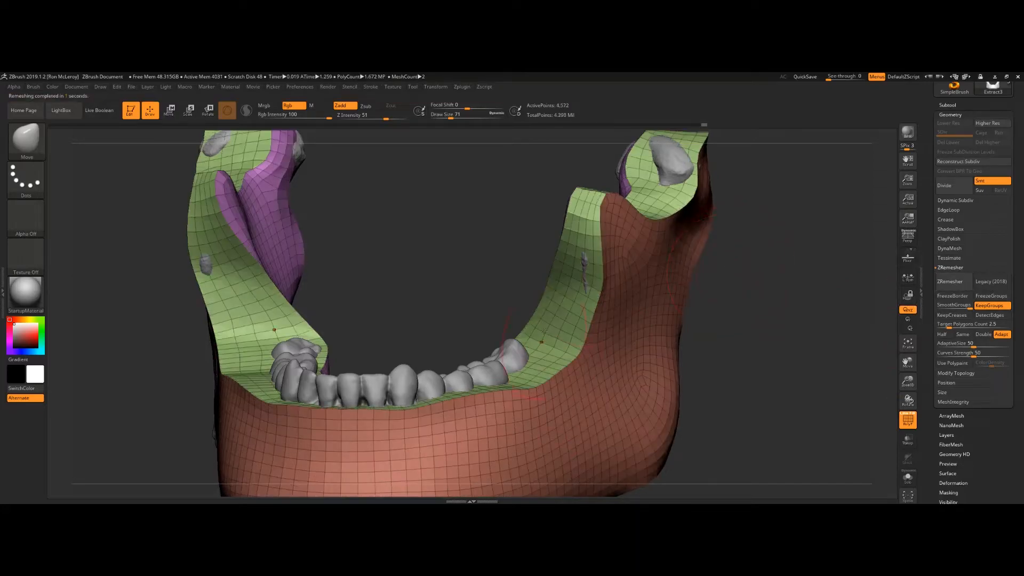
Step: Orbit and zoom around the ZRemeshed jaw to inspect its new topology from several angles
alt+drag(740, 266, 727, 309)
drag(795, 309, 711, 245)
alt+drag(680, 197, 707, 293)
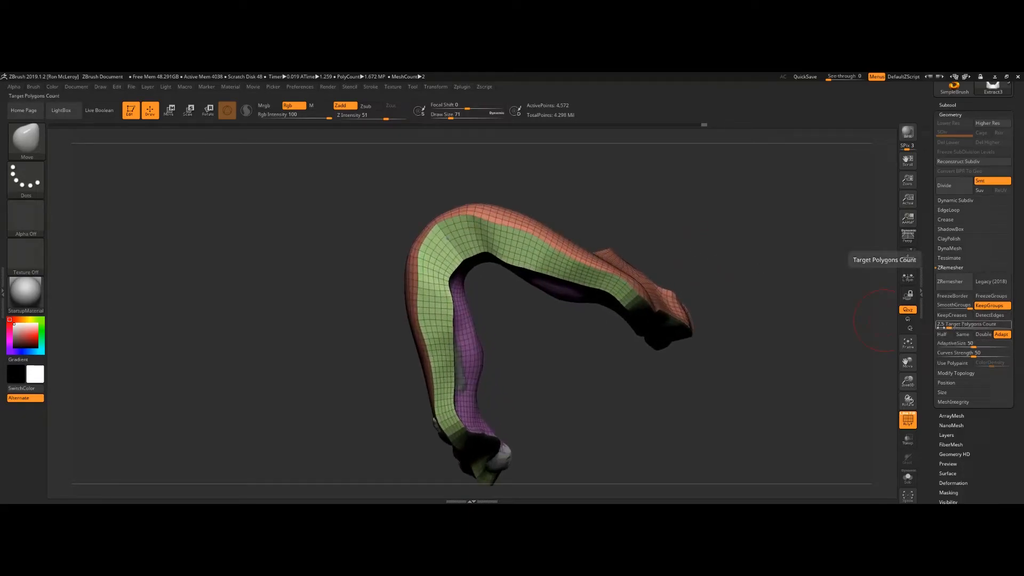
drag(609, 209, 619, 210)
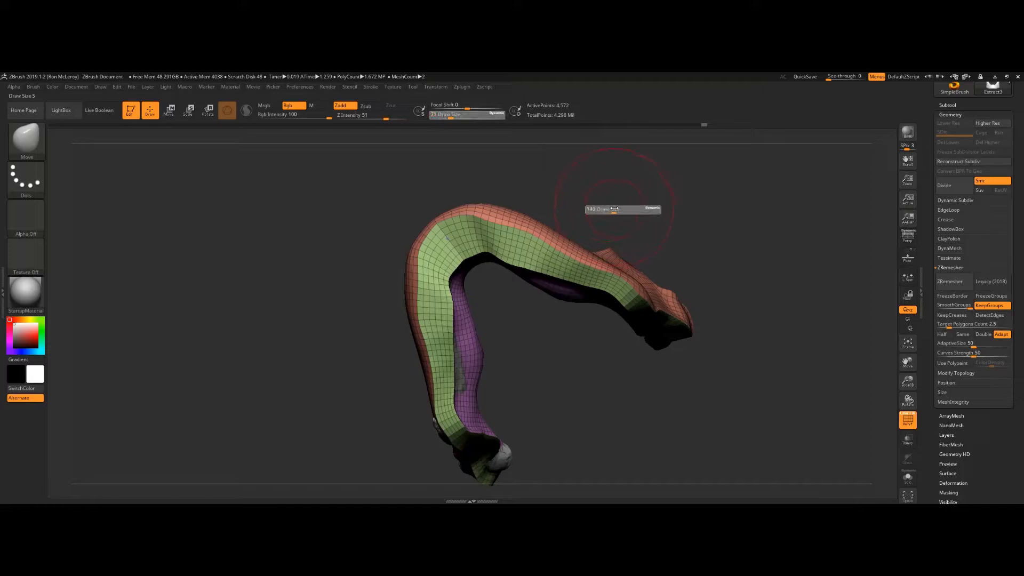
mouse_move(495, 241)
shift+mouse_down()
mouse_move(500, 248)
mouse_move(487, 231)
mouse_move(635, 278)
shift+mouse_up()
mouse_move(790, 288)
mouse_down()
mouse_move(693, 321)
mouse_move(736, 342)
mouse_move(773, 336)
mouse_up()
drag(816, 304, 704, 303)
shift+drag(774, 301, 815, 319)
drag(737, 298, 773, 352)
shift+drag(822, 235, 841, 275)
mouse_move(677, 320)
mouse_down()
mouse_move(582, 308)
mouse_move(771, 255)
mouse_move(762, 256)
mouse_move(784, 261)
mouse_up()
mouse_move(848, 197)
mouse_down()
mouse_move(827, 301)
mouse_move(625, 288)
mouse_move(606, 259)
mouse_up()
drag(525, 320, 510, 251)
shift+drag(579, 274, 577, 253)
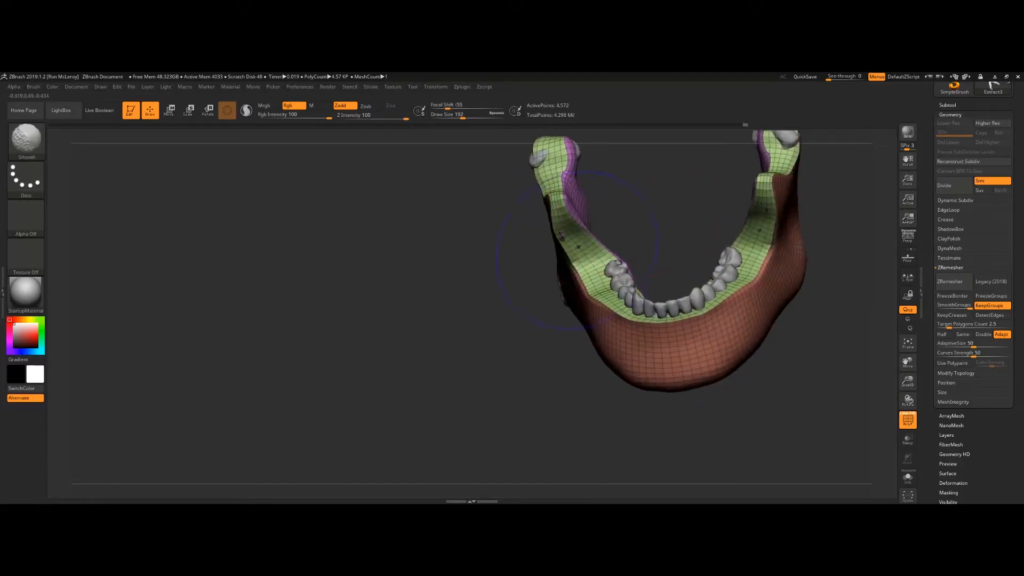
alt+drag(635, 213, 692, 352)
drag(640, 278, 633, 219)
alt+drag(734, 303, 593, 241)
alt+drag(687, 271, 667, 205)
drag(583, 253, 549, 205)
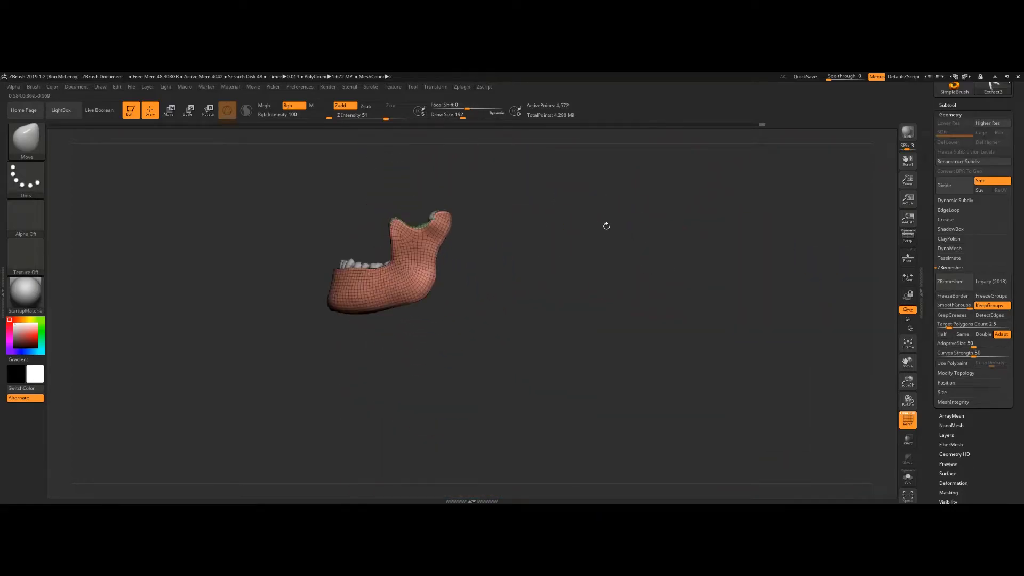
alt+drag(568, 151, 696, 241)
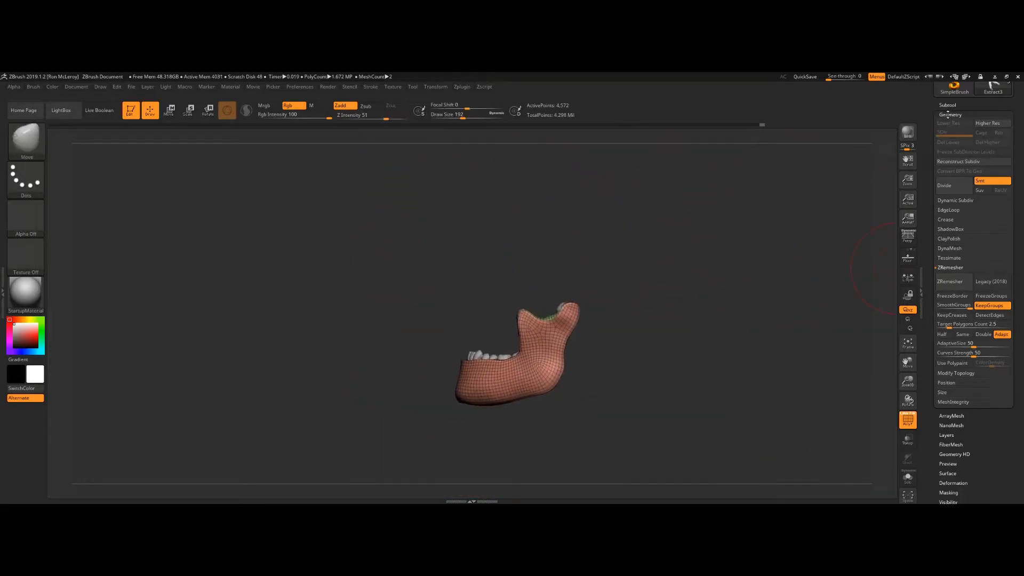
Step: Switch to the PM3D_Sphere3D1 head subtool and isolate it in Solo mode
click(949, 105)
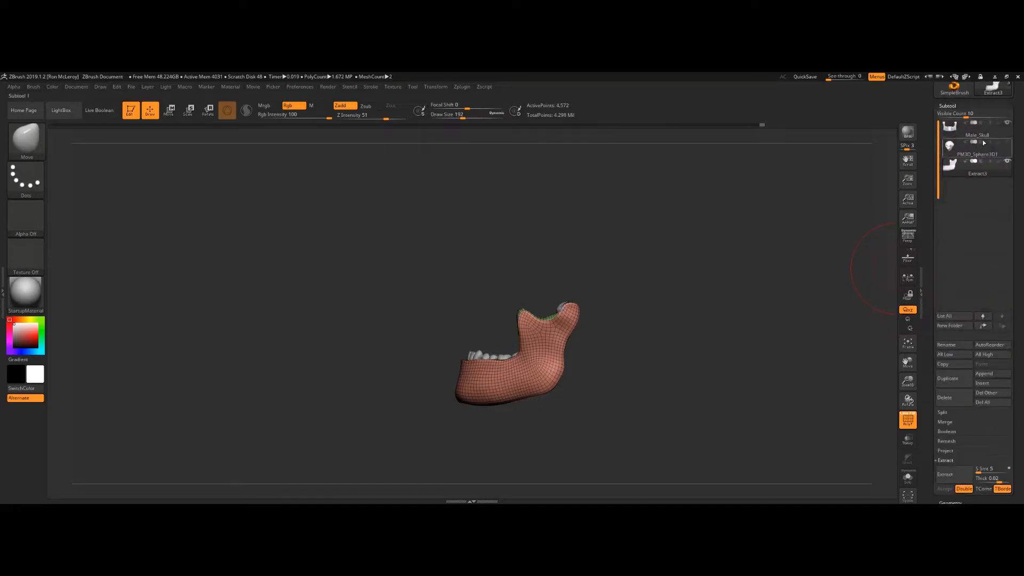
click(977, 134)
key(ctrl+shift)
mouse_move(674, 266)
ctrl+shift+mouse_down()
mouse_move(736, 339)
mouse_move(688, 331)
mouse_move(623, 246)
ctrl+shift+mouse_up()
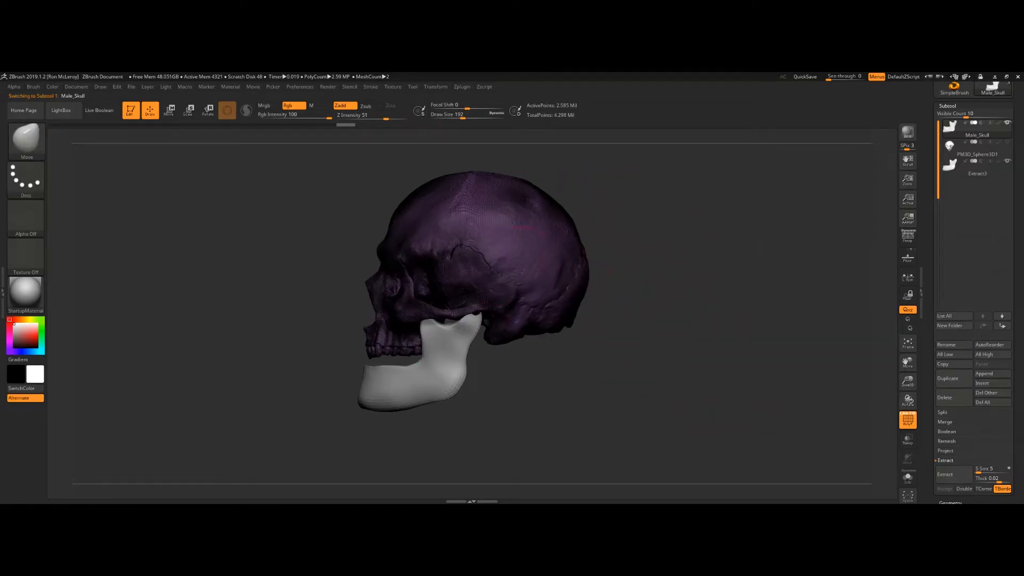
drag(656, 306, 622, 341)
click(965, 153)
alt+drag(619, 378, 731, 430)
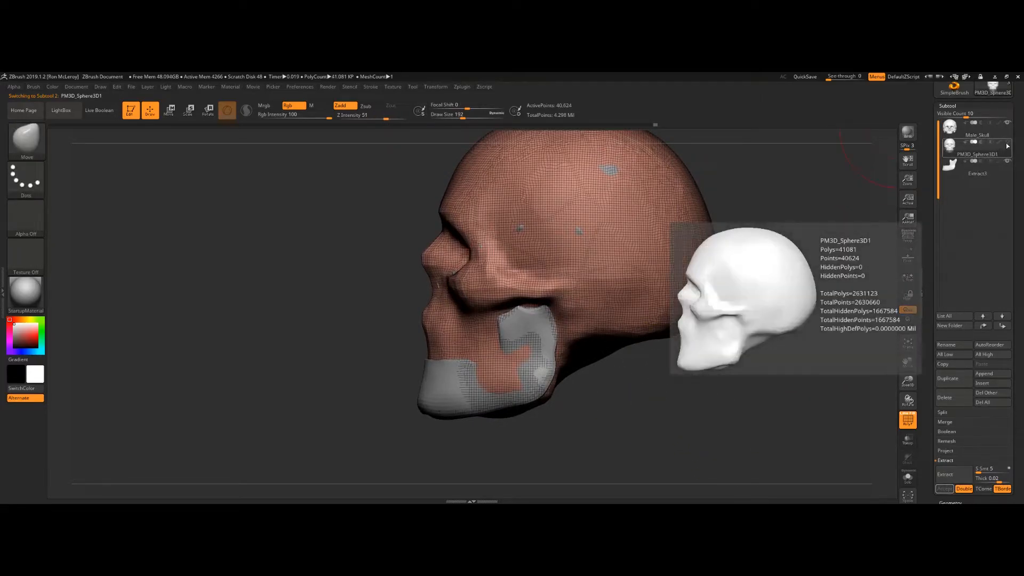
click(1006, 161)
mouse_move(580, 392)
alt+mouse_down()
mouse_move(596, 348)
mouse_move(590, 378)
alt+mouse_up()
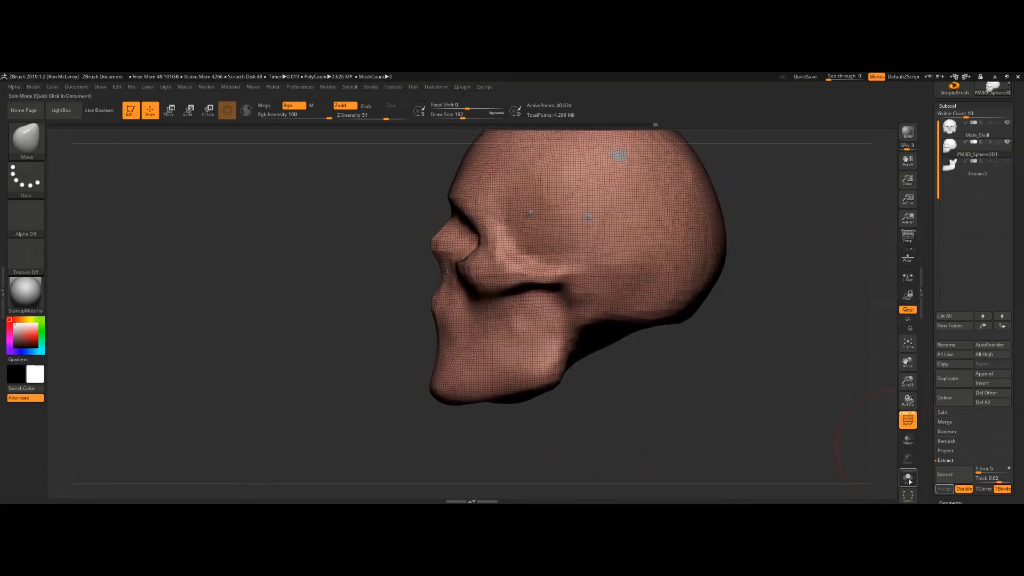
click(908, 440)
Step: Push the head surface with the Move brush to fit the skull's lower face
drag(679, 400, 585, 438)
key(s)
click(585, 439)
key(b)
key(m)
key(v)
key(s)
mouse_move(506, 431)
mouse_down()
mouse_move(515, 431)
mouse_move(486, 382)
mouse_up()
mouse_move(456, 417)
mouse_down()
mouse_move(466, 367)
mouse_move(472, 374)
mouse_up()
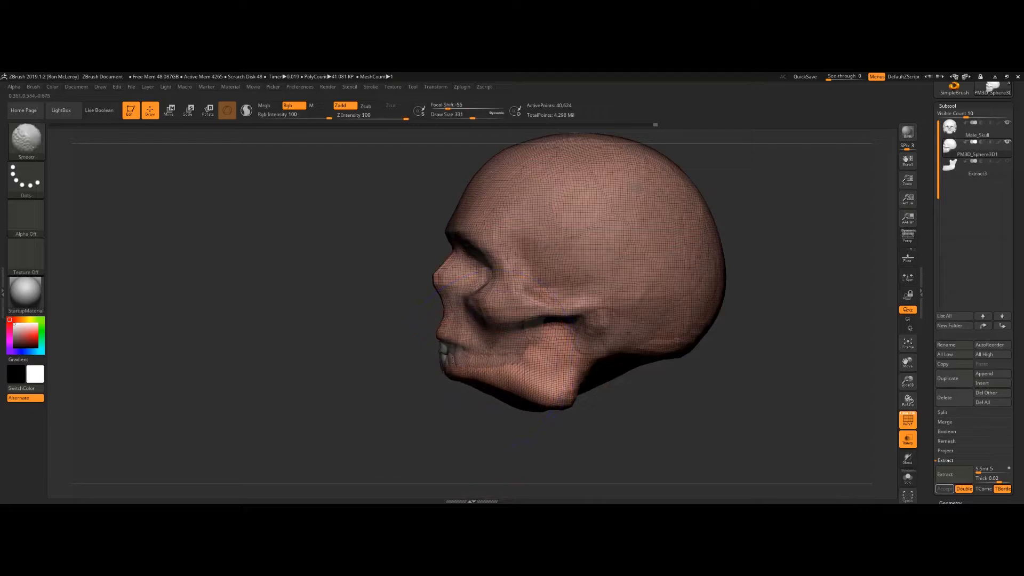
mouse_move(540, 408)
mouse_down()
mouse_move(545, 376)
mouse_move(559, 368)
mouse_up()
mouse_move(406, 394)
mouse_down()
mouse_move(483, 446)
mouse_move(533, 427)
mouse_move(521, 230)
mouse_up()
mouse_move(773, 217)
mouse_down()
mouse_move(756, 315)
mouse_move(733, 352)
mouse_up()
Step: Keep moving the head surface around the cheeks and mouth, undoing one stroke
key(s)
mouse_move(615, 324)
mouse_down()
mouse_move(597, 323)
mouse_move(613, 349)
mouse_up()
key(ctrl+z)
mouse_move(593, 427)
mouse_down()
mouse_move(539, 386)
mouse_move(512, 422)
mouse_up()
key(s)
drag(548, 292, 573, 274)
mouse_move(556, 311)
mouse_down()
mouse_move(582, 312)
mouse_move(564, 331)
mouse_up()
drag(578, 275, 593, 271)
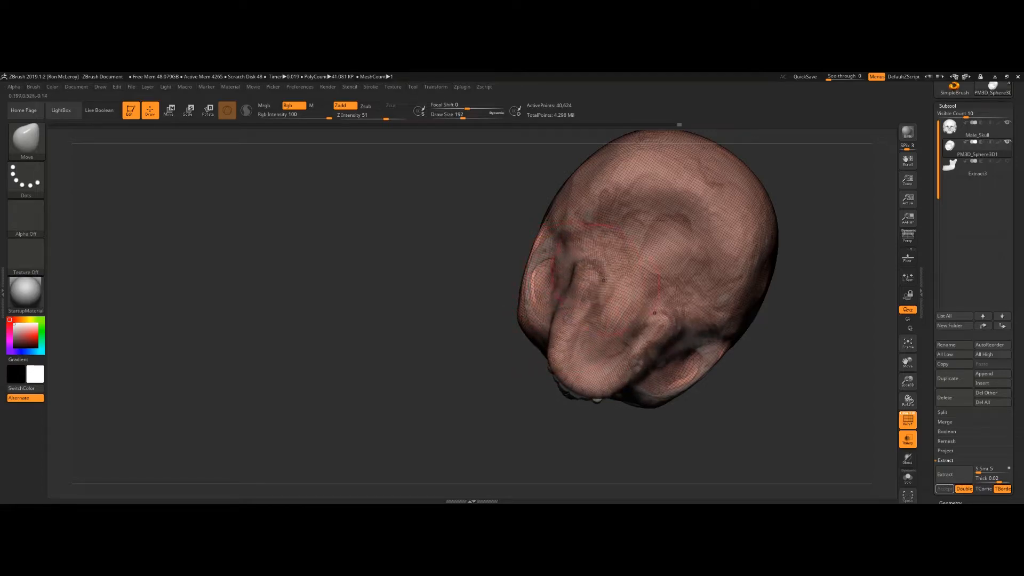
shift+drag(587, 317, 579, 321)
mouse_move(482, 330)
mouse_down()
mouse_move(581, 319)
mouse_move(635, 342)
mouse_move(696, 328)
mouse_up()
mouse_move(613, 352)
mouse_down()
mouse_move(680, 347)
mouse_move(643, 378)
mouse_move(646, 422)
mouse_up()
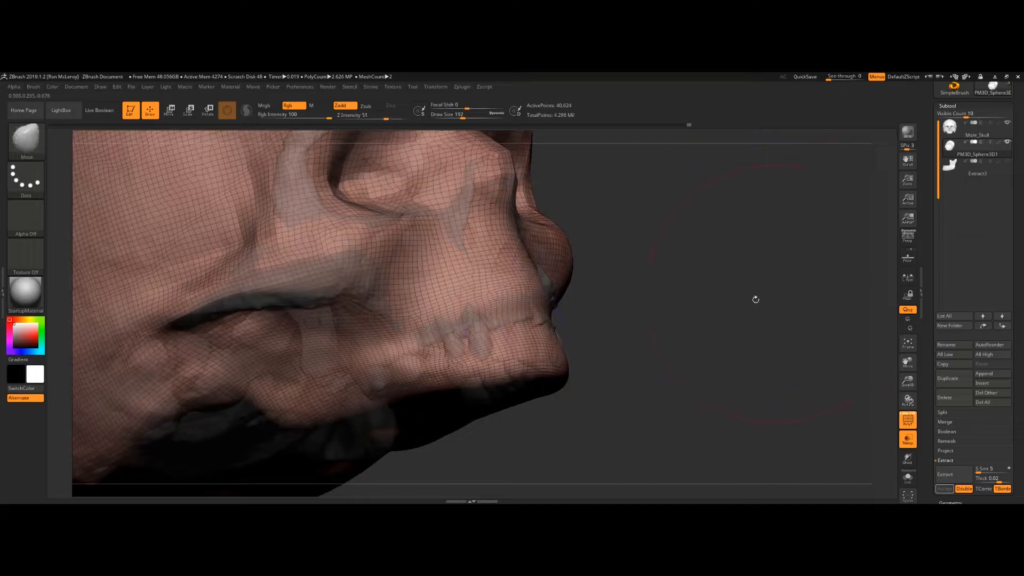
Step: Hide the wireframe and smooth the head surface around the mouth with the Smooth brush
key(shift+f)
mouse_move(624, 327)
alt+mouse_down()
mouse_move(623, 272)
mouse_move(619, 342)
alt+mouse_up()
key(b)
key(f)
key(s)
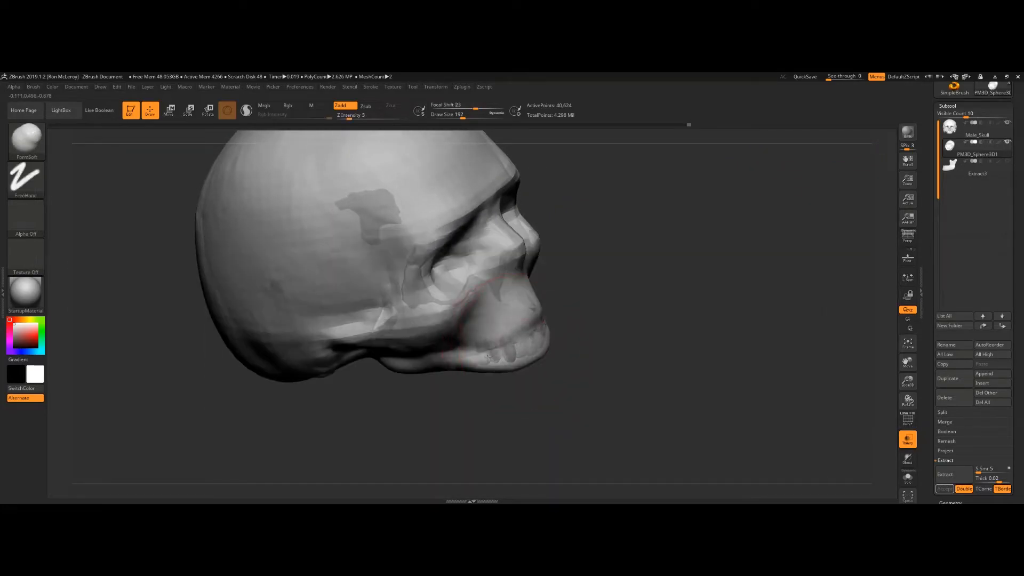
key(shift)
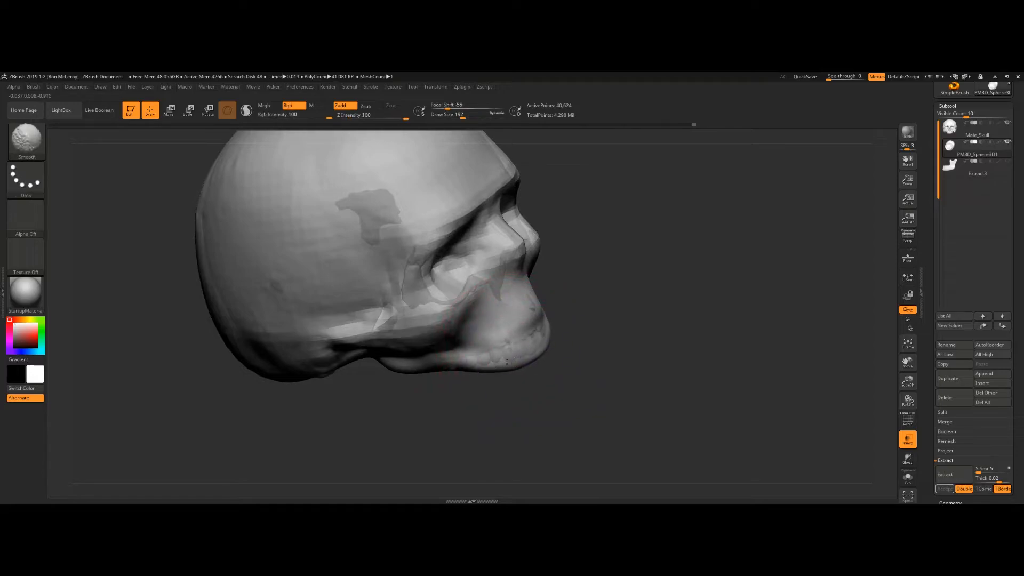
mouse_move(588, 339)
mouse_down()
mouse_move(588, 299)
mouse_move(643, 301)
mouse_move(629, 293)
mouse_up()
Step: Reshape the side of the head around the cheekbone and jaw with the Move brush
key(b)
key(m)
key(v)
drag(460, 414, 446, 345)
key(s)
mouse_move(451, 385)
mouse_down()
mouse_move(446, 345)
mouse_move(430, 345)
mouse_move(482, 316)
mouse_up()
drag(503, 349, 501, 334)
drag(623, 299, 634, 347)
mouse_move(631, 298)
mouse_down()
mouse_move(519, 288)
mouse_move(469, 306)
mouse_up()
mouse_move(320, 293)
alt+mouse_down()
mouse_move(363, 382)
mouse_move(475, 371)
alt+mouse_up()
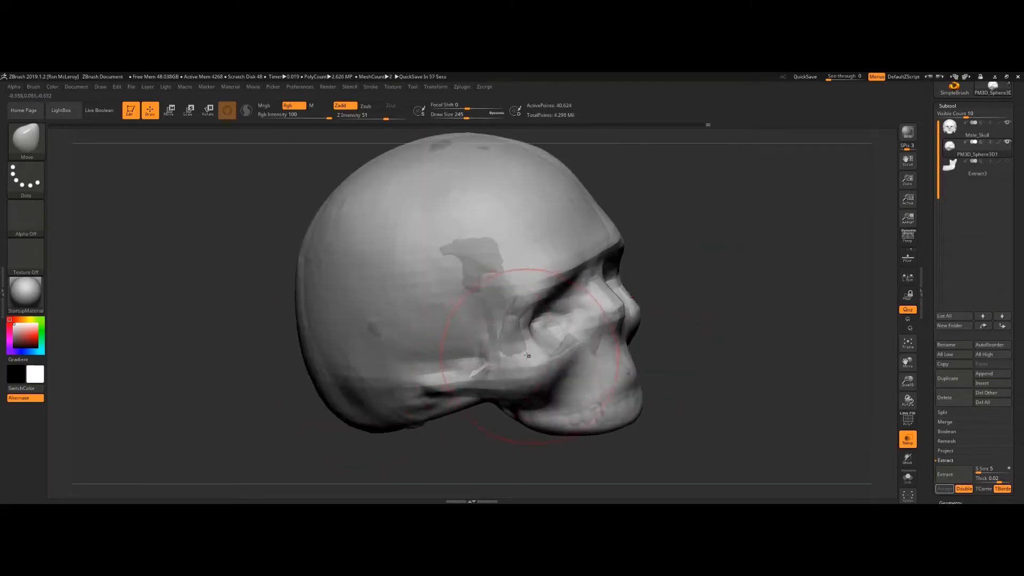
Step: Shrink the Move brush and adjust the head surface over the cheek and temple
key(bracketleft)
key(bracketleft)
drag(515, 332, 507, 325)
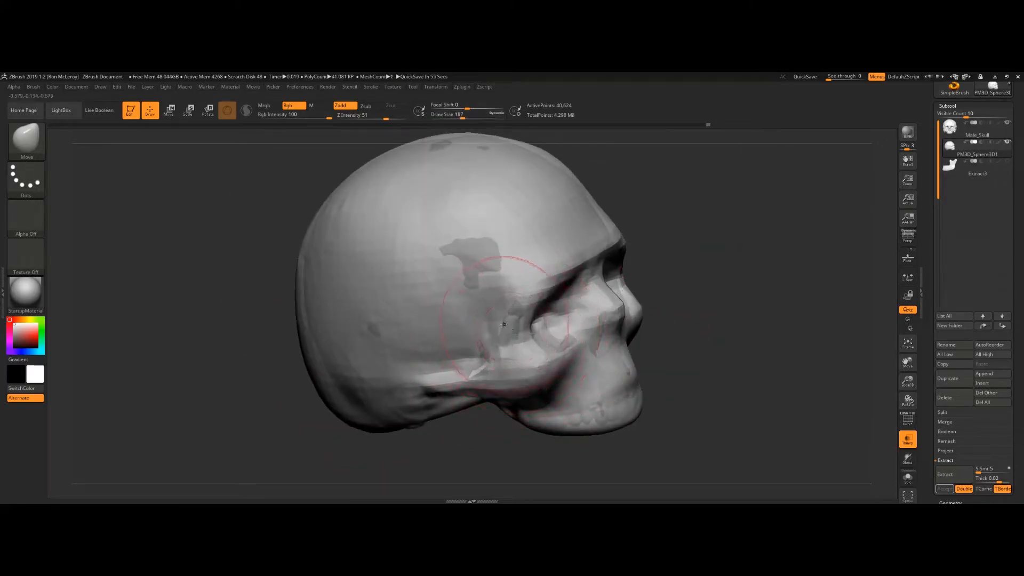
drag(583, 315, 526, 332)
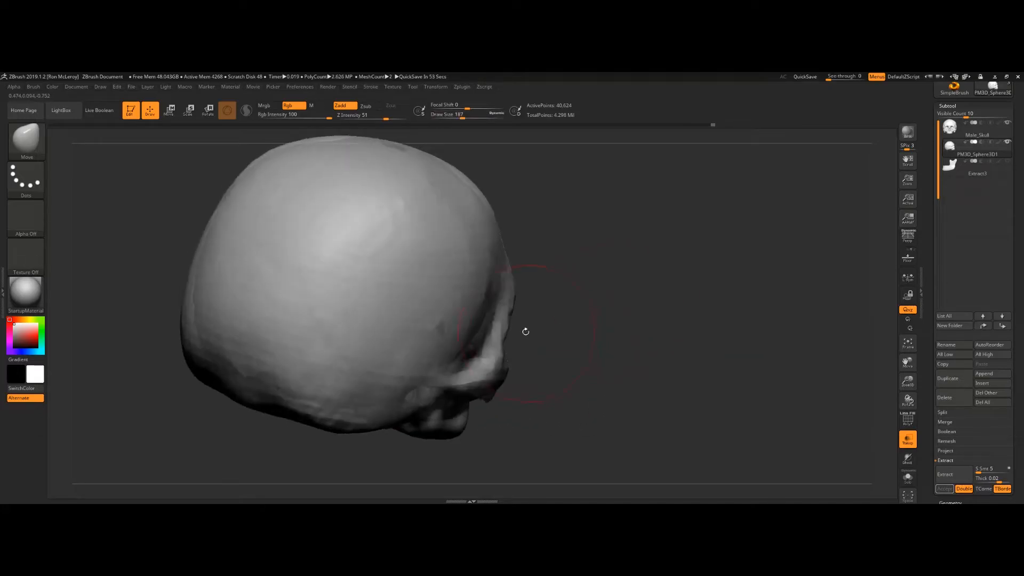
shift+drag(587, 316, 510, 363)
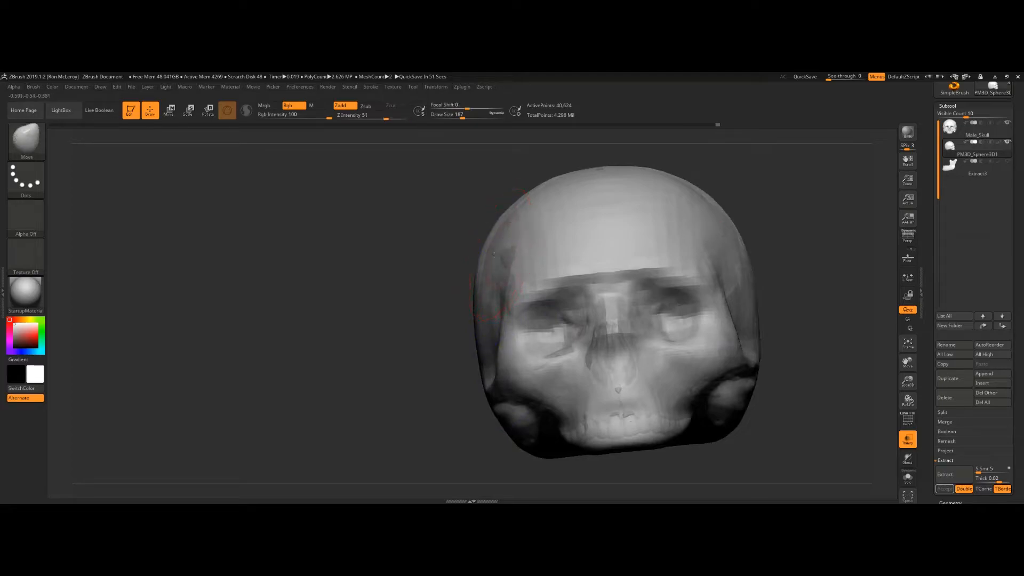
drag(396, 248, 393, 295)
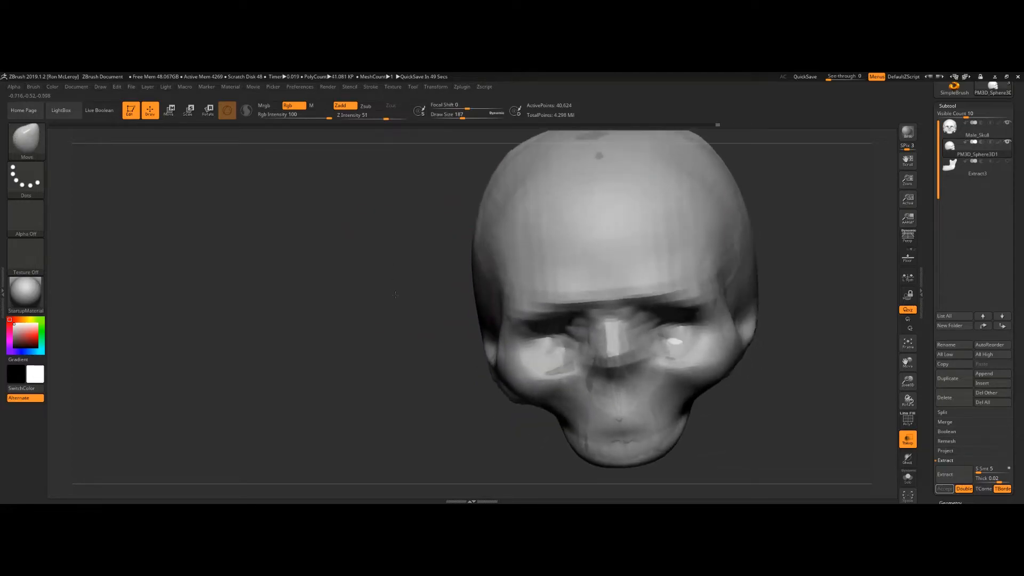
mouse_move(781, 320)
mouse_down()
mouse_move(814, 386)
mouse_move(792, 250)
mouse_up()
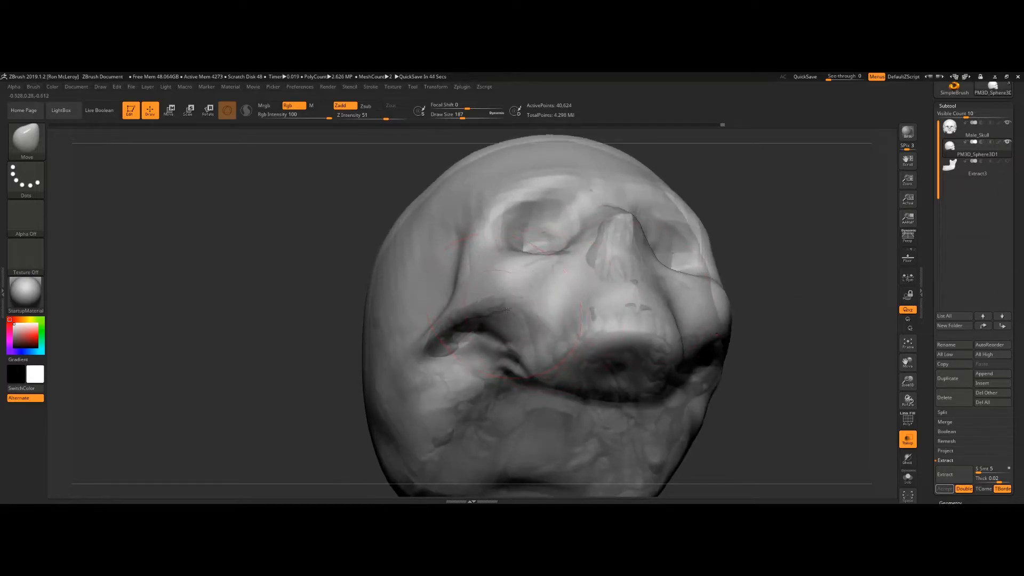
Step: Move and smooth the head surface beneath the chin and jaw
key(s)
mouse_move(478, 318)
mouse_down()
mouse_move(450, 345)
mouse_move(458, 348)
mouse_up()
drag(790, 271, 746, 290)
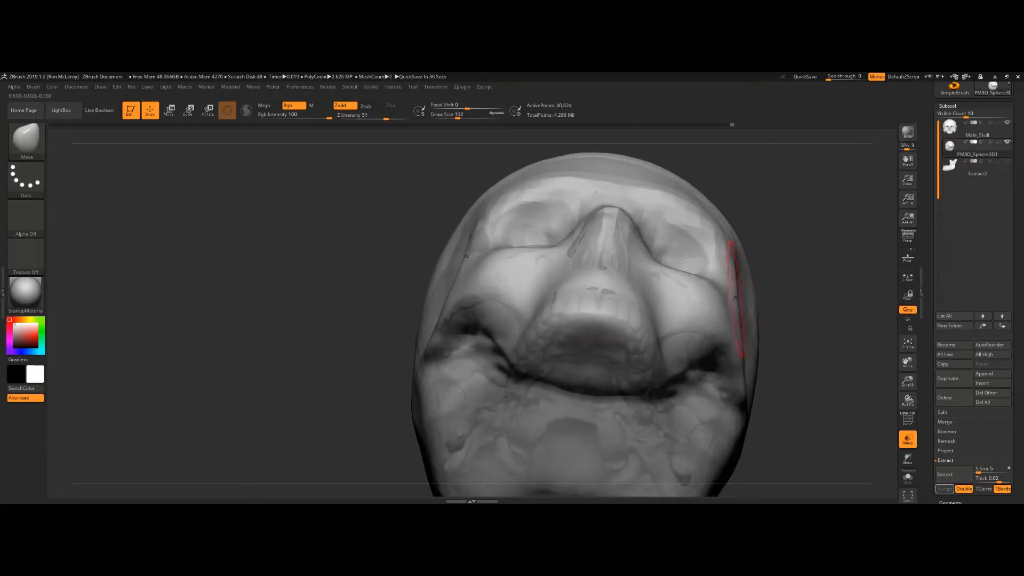
drag(791, 290, 691, 292)
key(shift)
shift+drag(642, 259, 613, 260)
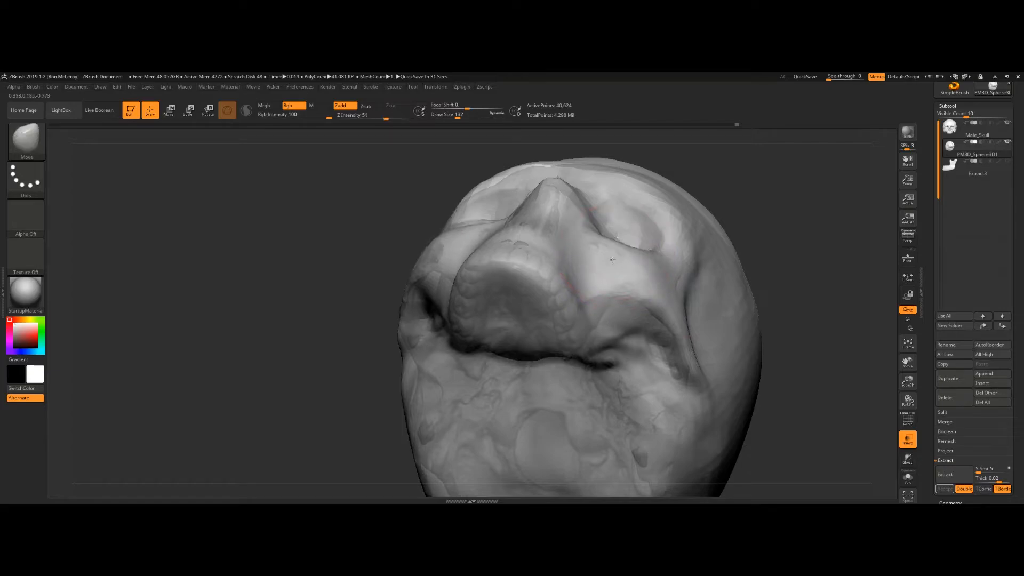
drag(748, 207, 733, 284)
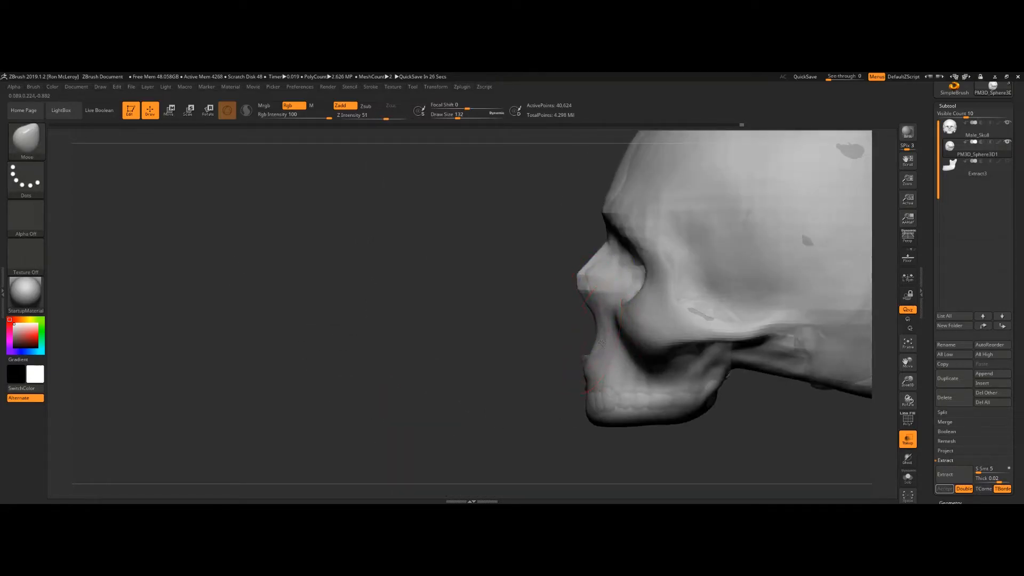
Step: Adjust the facial profile around the brow and nose with the Move brush
shift+drag(592, 278, 595, 273)
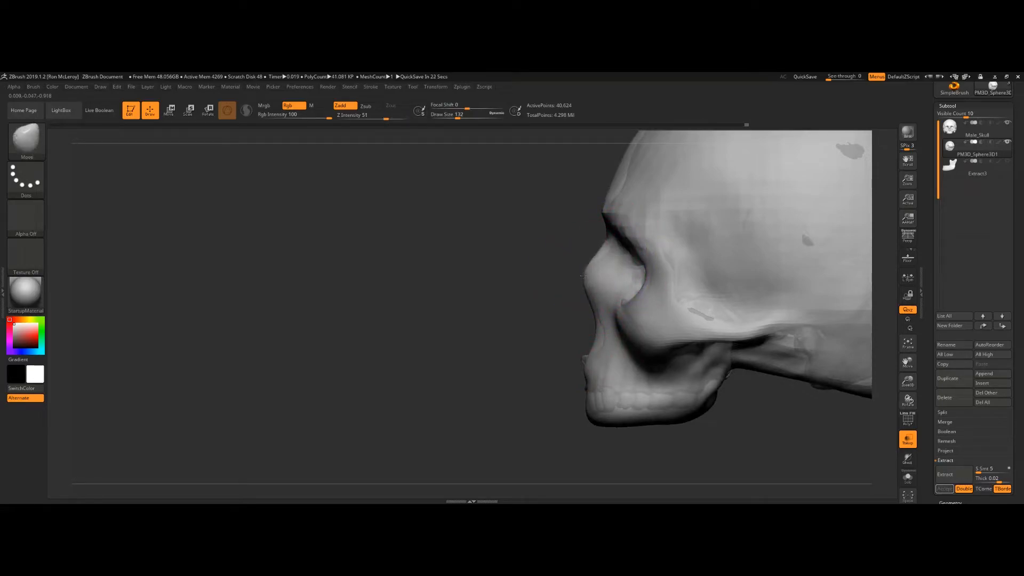
alt+drag(600, 251, 552, 372)
drag(551, 372, 572, 373)
drag(572, 299, 588, 298)
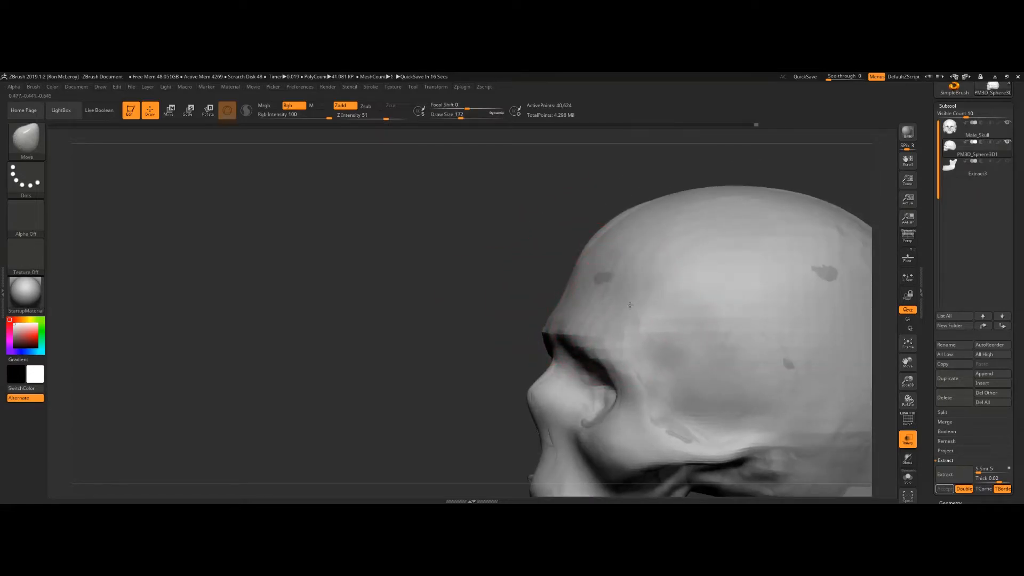
mouse_move(546, 256)
mouse_down()
mouse_move(515, 257)
mouse_move(566, 271)
mouse_move(557, 250)
mouse_up()
drag(496, 271, 613, 274)
Step: Soften the brow and face forms with the FormSoft brush
key(b)
key(f)
key(s)
drag(697, 291, 662, 273)
drag(757, 302, 693, 301)
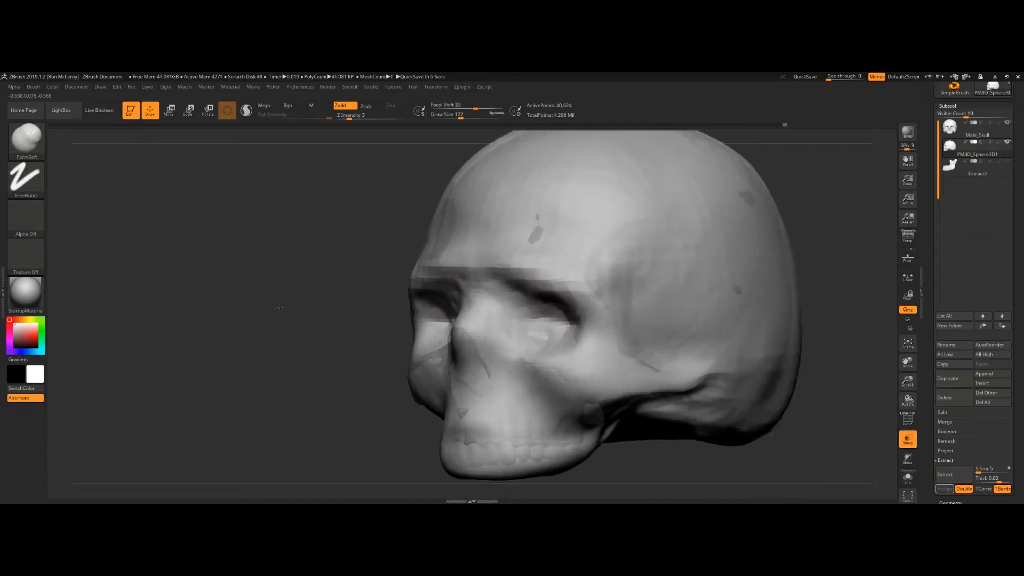
drag(778, 273, 713, 207)
drag(846, 328, 707, 307)
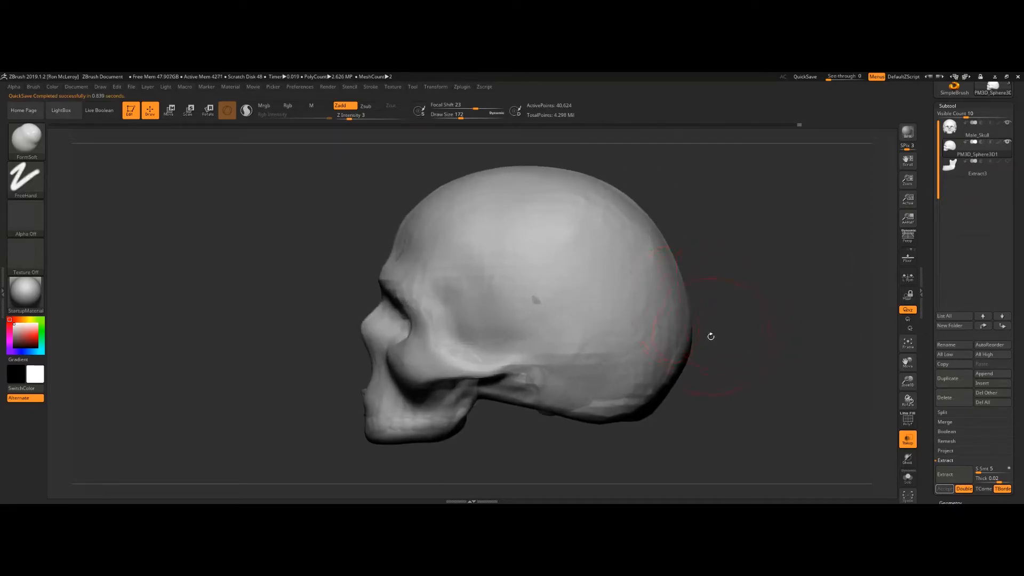
Step: Shape the back and side of the head with the Move brush
key(b)
key(m)
key(v)
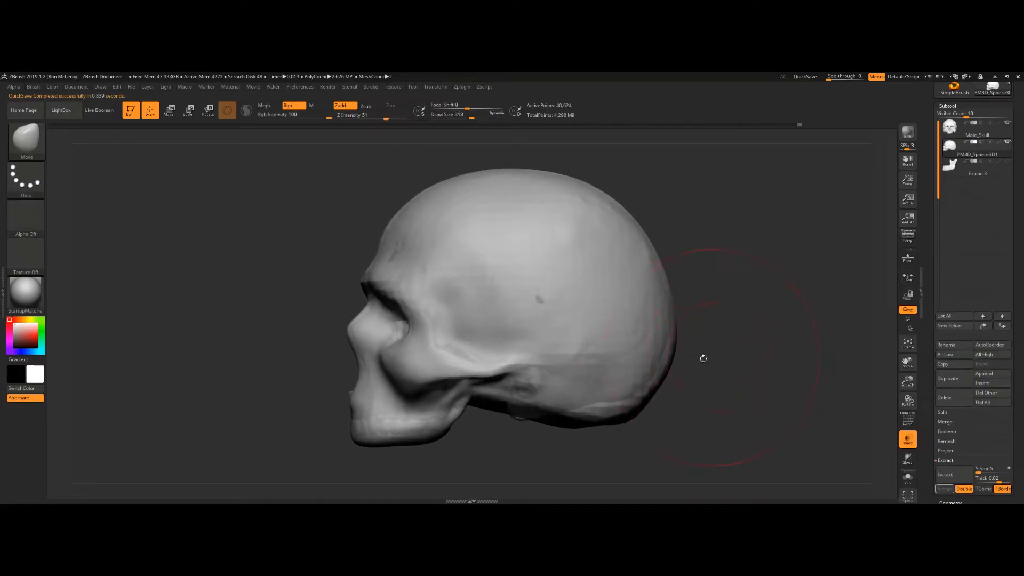
mouse_move(624, 411)
mouse_down()
mouse_move(620, 401)
mouse_move(648, 385)
mouse_up()
mouse_move(790, 347)
mouse_down()
mouse_move(678, 340)
mouse_move(530, 281)
mouse_move(531, 366)
mouse_up()
drag(503, 272, 624, 316)
mouse_move(800, 257)
alt+mouse_down()
mouse_move(748, 281)
mouse_move(732, 270)
alt+mouse_up()
Step: Build up the surface under the chin with the Standard brush and smooth it
key(b)
click(612, 252)
key(s)
drag(603, 217, 597, 217)
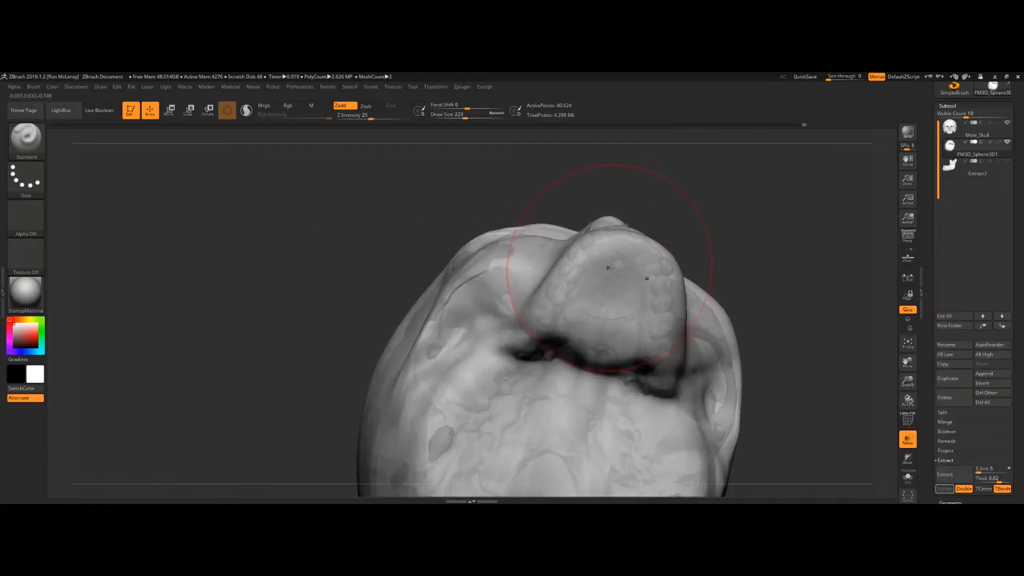
mouse_move(608, 282)
mouse_down()
mouse_move(598, 294)
mouse_move(613, 299)
mouse_move(587, 298)
mouse_move(592, 330)
mouse_move(603, 320)
mouse_move(608, 296)
mouse_move(577, 334)
mouse_move(594, 314)
mouse_move(610, 374)
mouse_up()
key(shift)
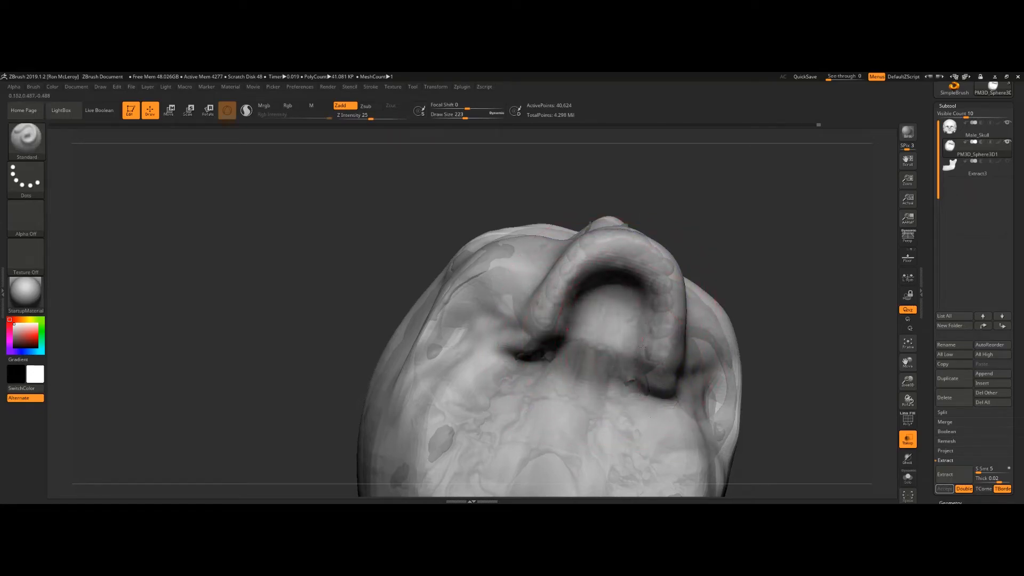
mouse_move(616, 296)
mouse_down()
mouse_move(613, 283)
mouse_move(596, 318)
mouse_up()
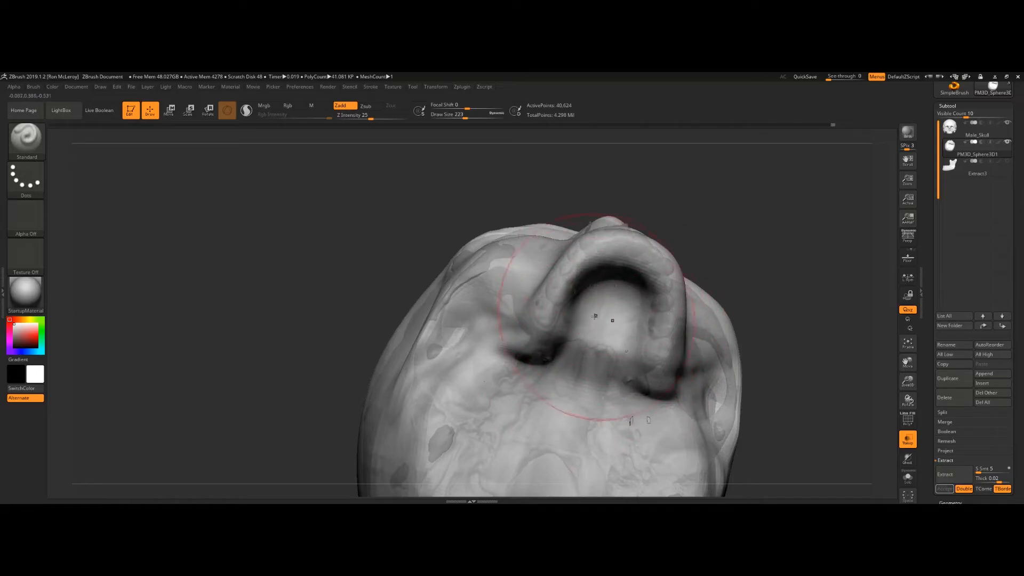
mouse_move(732, 209)
mouse_down()
mouse_move(726, 265)
mouse_move(560, 315)
mouse_up()
drag(726, 386, 648, 308)
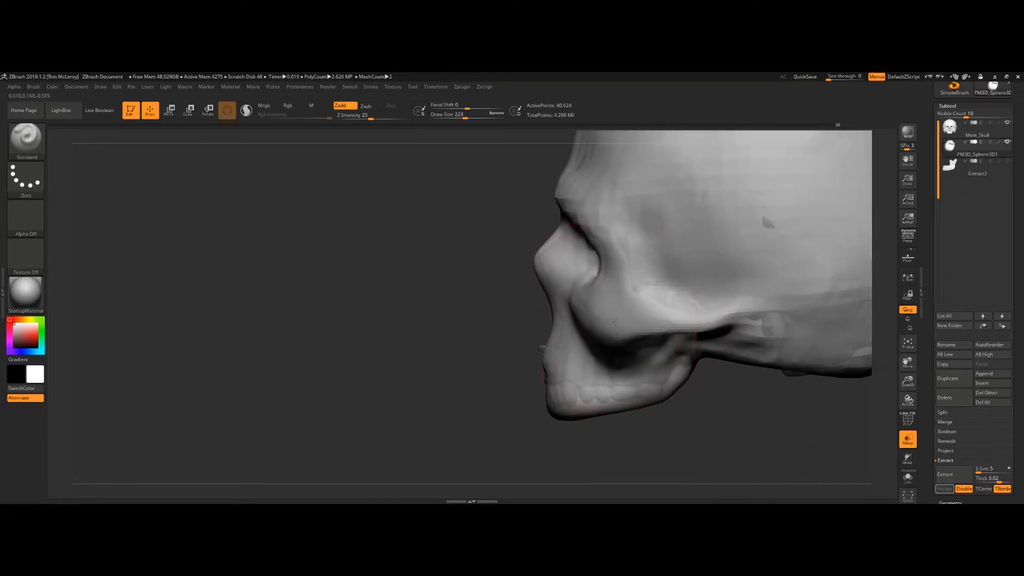
Step: Move the head surface around the jaw and lower face to follow the skull
mouse_move(474, 343)
mouse_down()
mouse_move(515, 320)
mouse_move(571, 312)
mouse_move(582, 325)
mouse_up()
key(b)
key(m)
key(v)
key(s)
mouse_move(694, 409)
mouse_down()
mouse_move(728, 397)
mouse_move(693, 288)
mouse_move(662, 272)
mouse_move(639, 300)
mouse_move(697, 309)
mouse_up()
drag(684, 229, 719, 395)
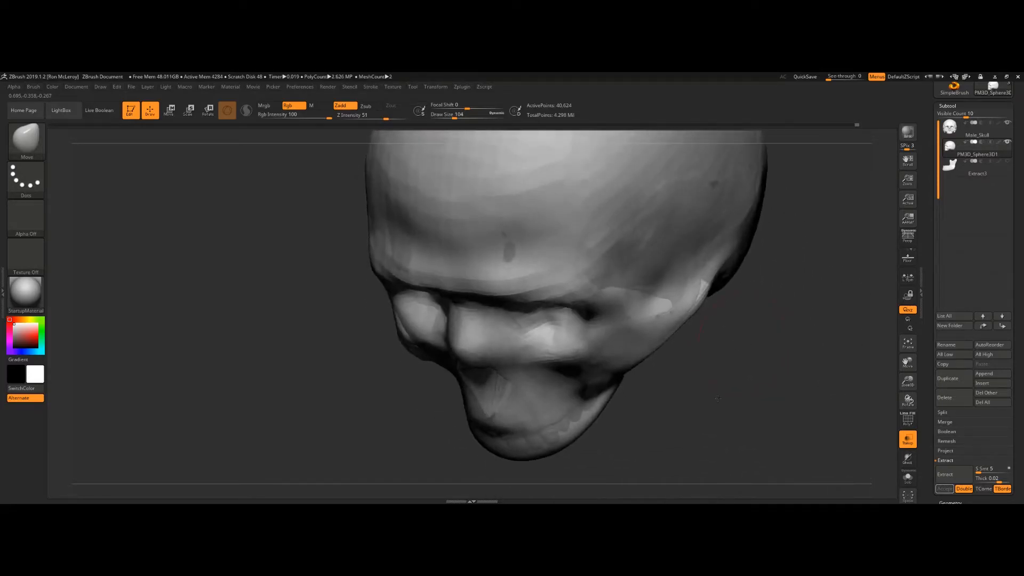
alt+drag(735, 315, 695, 375)
Step: Sculpt and smooth the brow and cheekbone area with the Standard brush
key(b)
key(f)
key(s)
key(b)
key(s)
key(t)
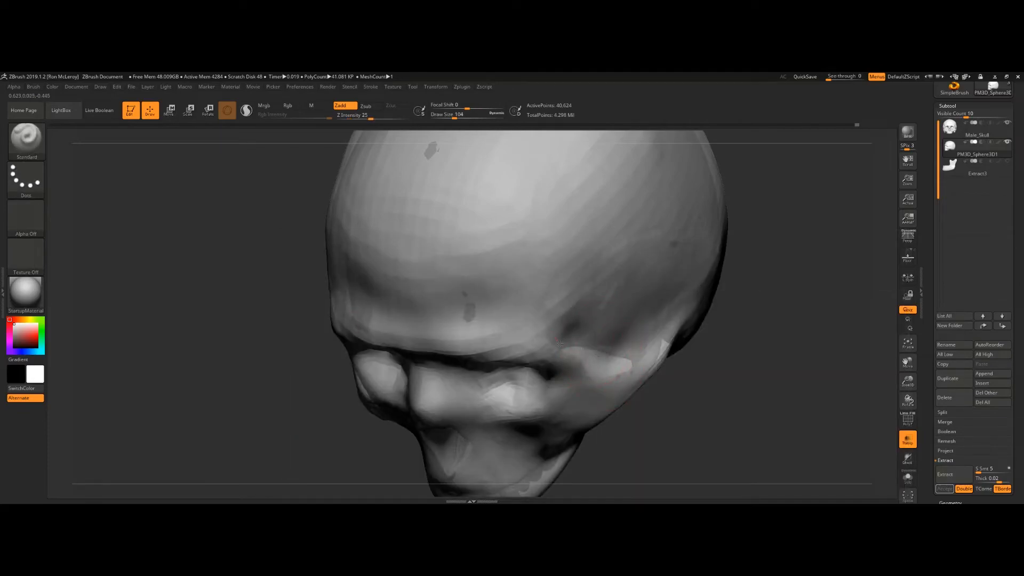
mouse_move(557, 328)
alt+mouse_down()
mouse_move(550, 305)
mouse_move(575, 320)
mouse_move(570, 313)
alt+mouse_up()
mouse_move(621, 354)
alt+mouse_down()
mouse_move(563, 240)
mouse_move(539, 269)
mouse_move(540, 295)
mouse_move(504, 250)
alt+mouse_up()
shift+drag(583, 220, 584, 233)
mouse_move(594, 352)
shift+mouse_down()
mouse_move(600, 360)
mouse_move(661, 312)
mouse_move(685, 308)
mouse_move(639, 358)
shift+mouse_up()
key(shift)
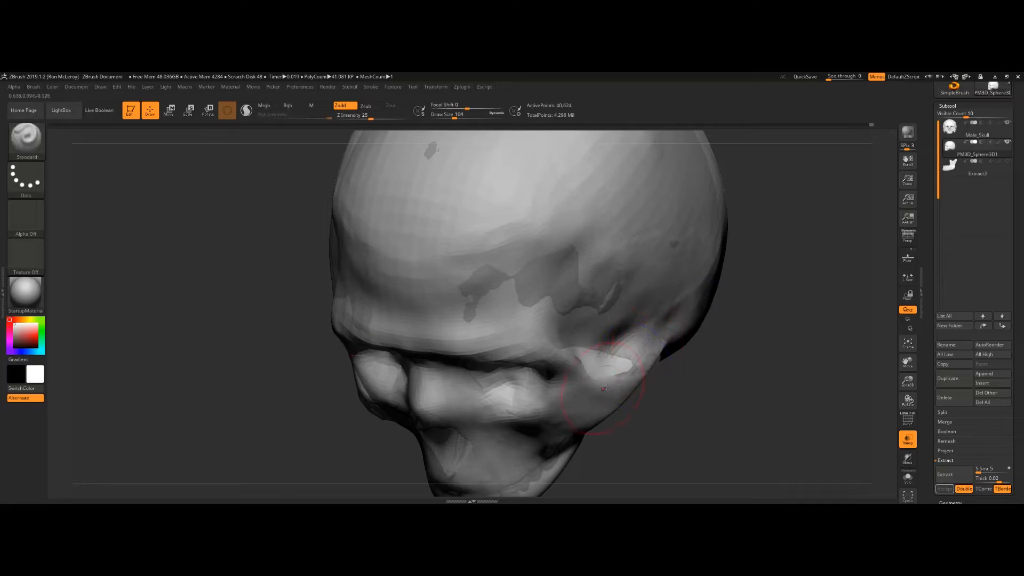
Step: Finish building up the cheek beside the jaw and smooth the surrounding surface
mouse_move(617, 320)
shift+mouse_down()
mouse_move(581, 293)
mouse_move(519, 284)
shift+mouse_up()
key(shift)
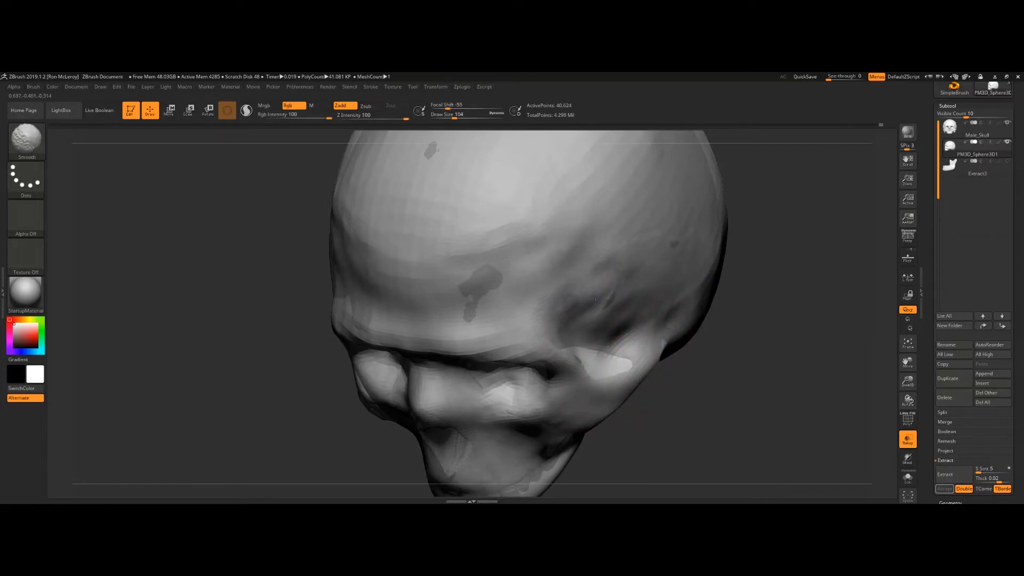
shift+drag(686, 326, 661, 352)
mouse_move(800, 155)
mouse_down()
mouse_move(771, 152)
mouse_move(698, 237)
mouse_up()
Step: Switch to the Move brush at draw size 212 and pull the side of the head outward over the skull
key(b)
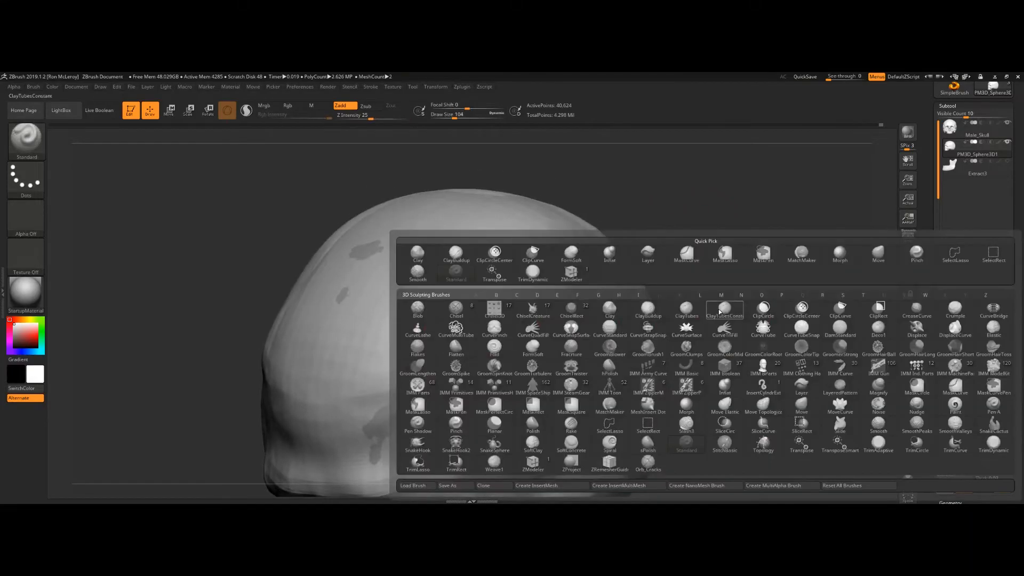
key(m)
key(v)
mouse_move(743, 327)
mouse_down()
mouse_move(656, 297)
mouse_move(665, 297)
mouse_up()
key(s)
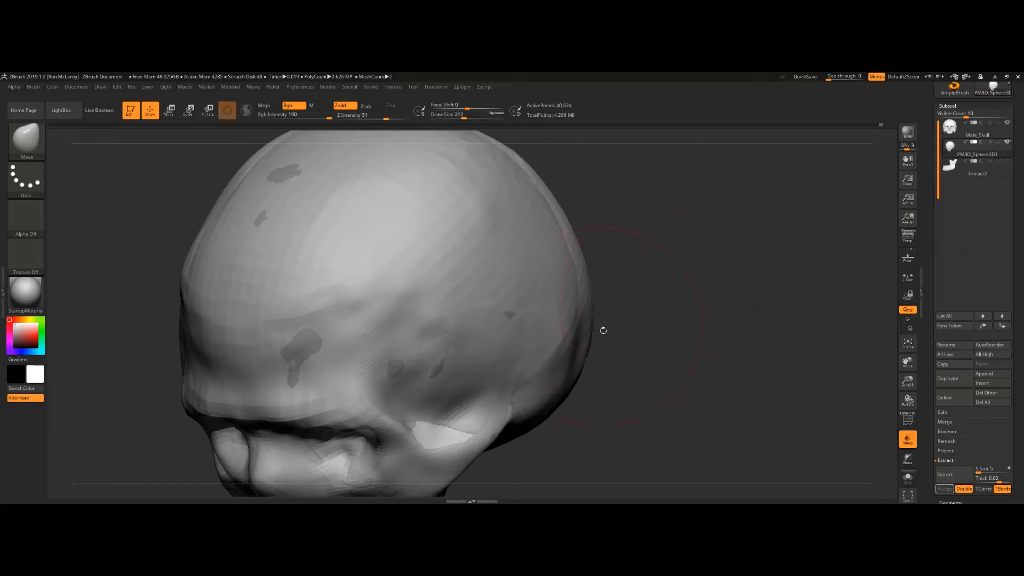
drag(591, 329, 581, 328)
mouse_move(686, 320)
mouse_down()
mouse_move(588, 321)
mouse_move(624, 304)
mouse_up()
mouse_move(699, 208)
mouse_down()
mouse_move(654, 244)
mouse_move(681, 251)
mouse_move(716, 338)
mouse_move(695, 277)
mouse_move(730, 265)
mouse_move(715, 360)
mouse_move(732, 345)
mouse_move(556, 361)
mouse_up()
Step: Set the Move brush draw size to 104 and adjust the chin and jaw profile from the side
key(s)
drag(568, 400, 608, 393)
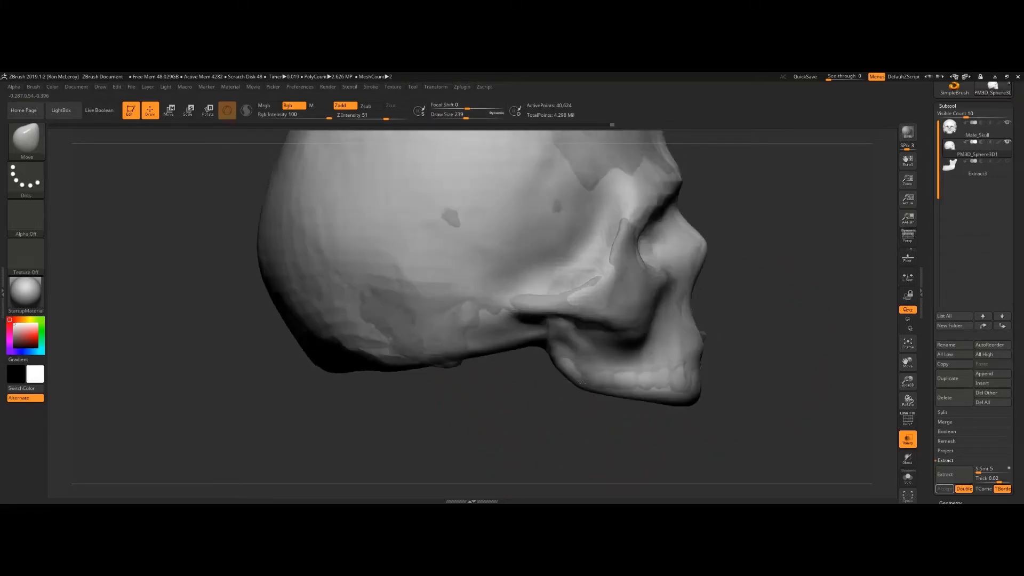
key(s)
drag(565, 366, 570, 367)
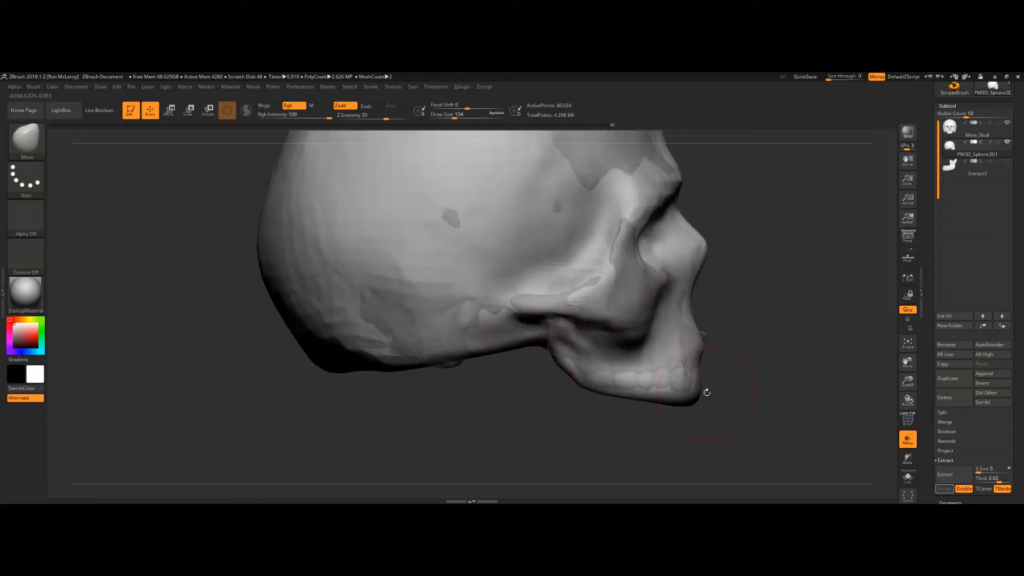
drag(725, 383, 724, 396)
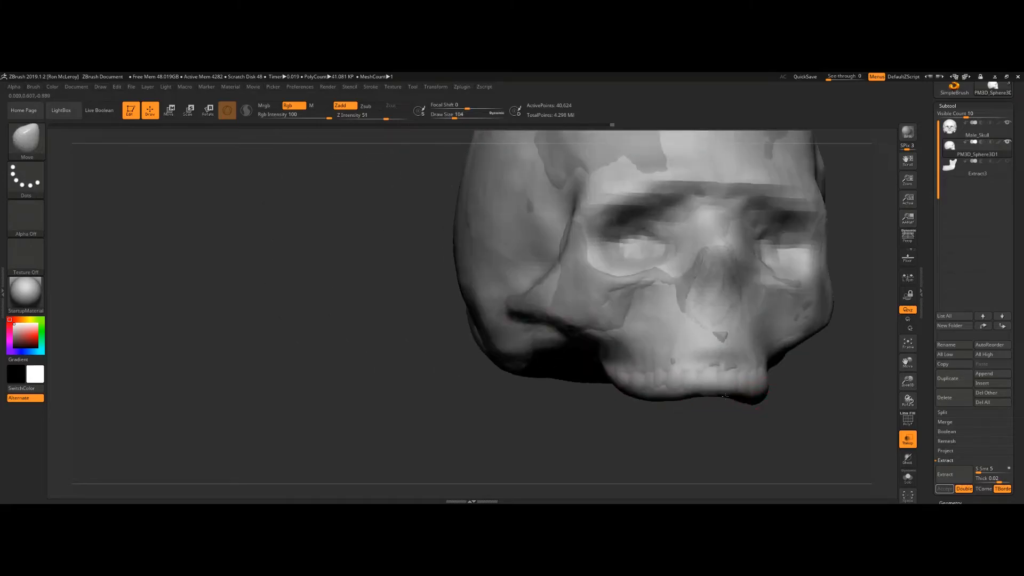
Step: Smooth the lower face and jaw surface of the head mesh
key(shift)
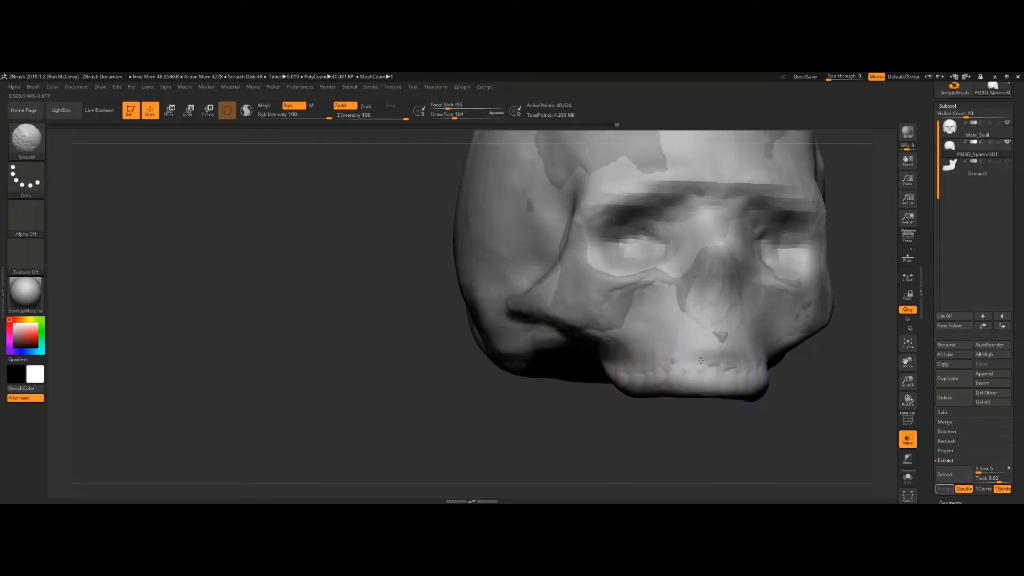
alt+drag(553, 440, 385, 459)
shift+drag(845, 342, 755, 383)
drag(788, 344, 704, 396)
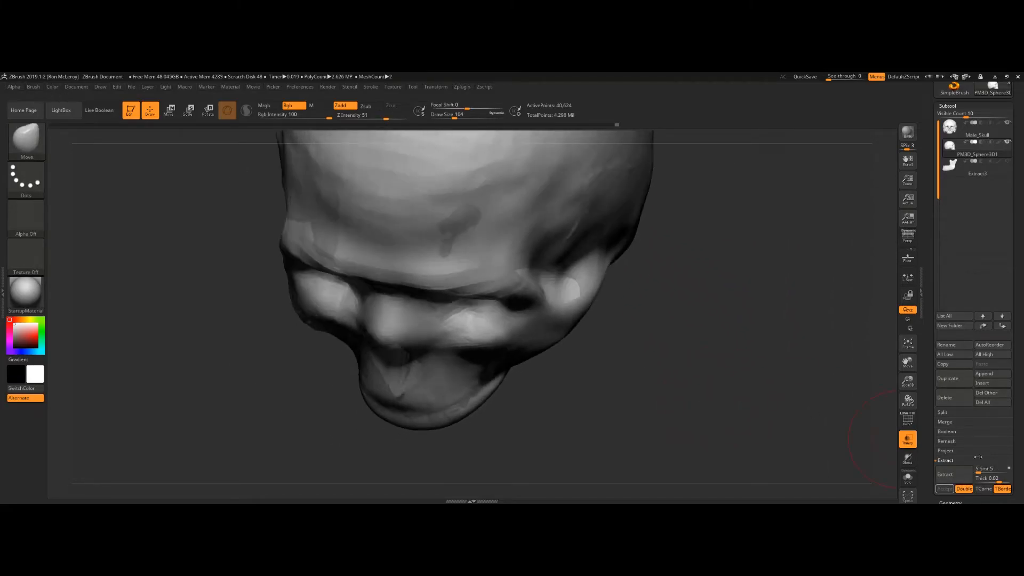
Step: Open the Project options and inspect the head mesh's polyframe over the skull from several angles
click(947, 451)
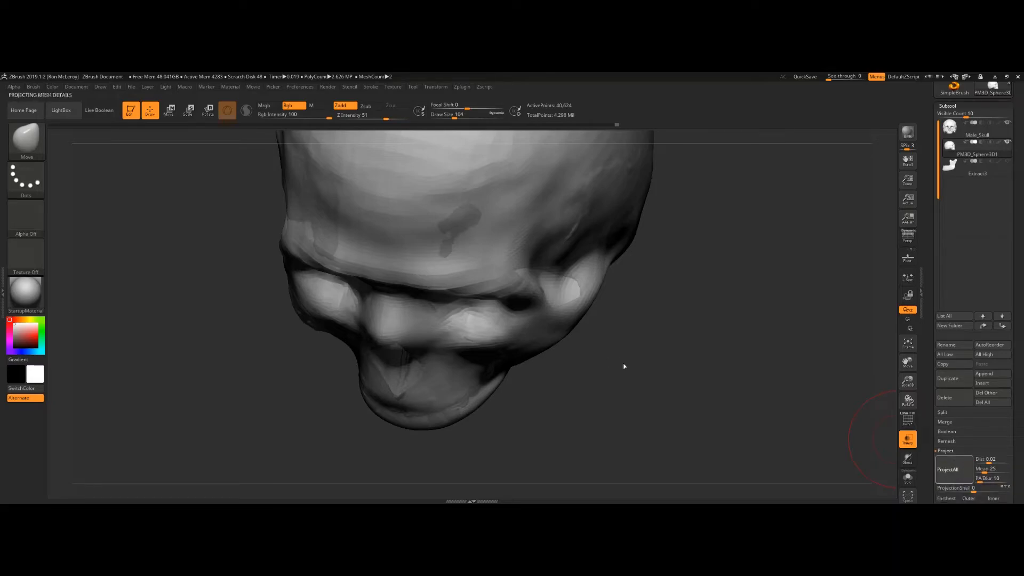
drag(624, 384, 646, 363)
key(shift+f)
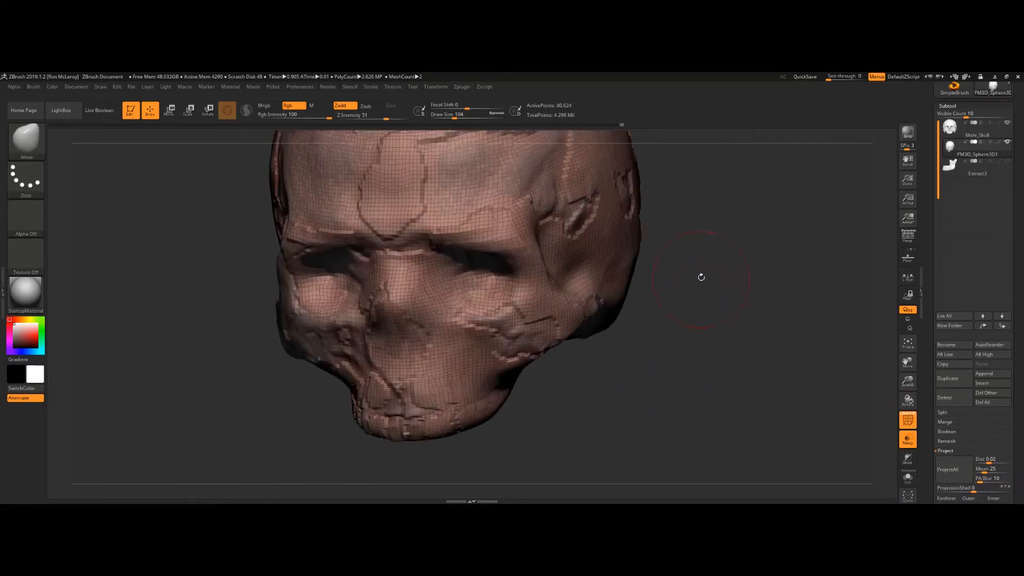
alt+drag(700, 281, 685, 388)
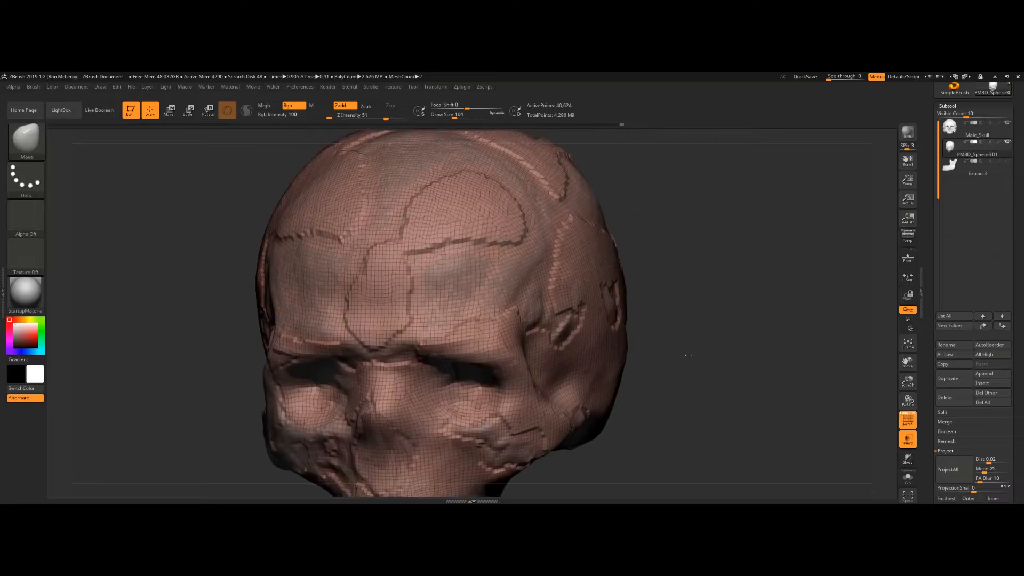
click(1001, 155)
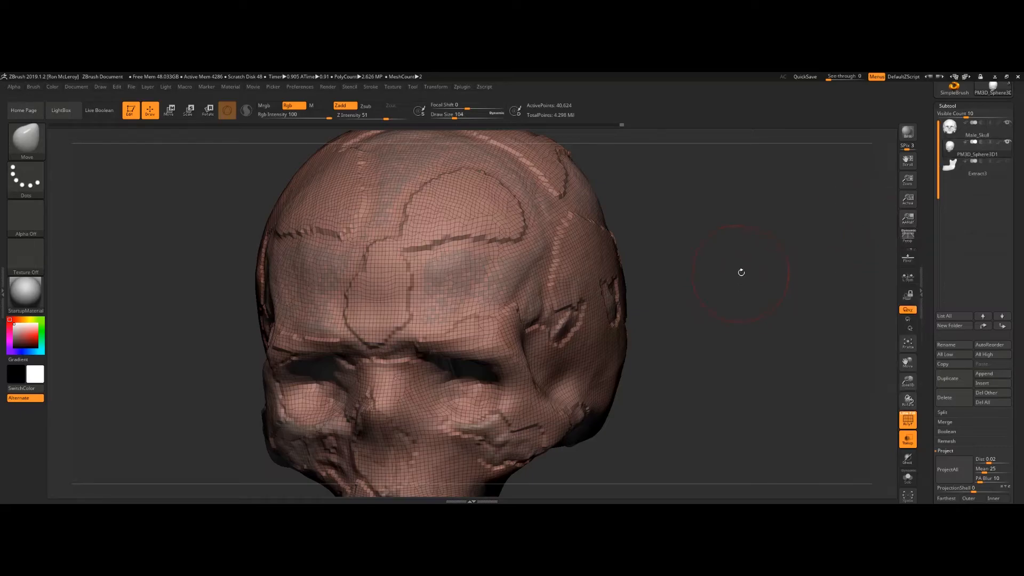
alt+drag(517, 492, 540, 392)
mouse_move(984, 174)
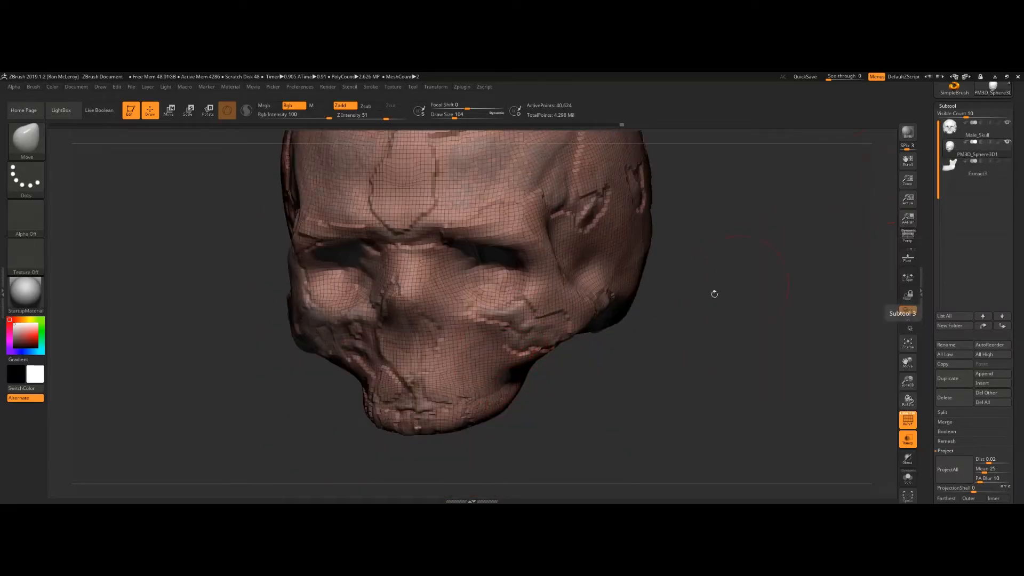
drag(663, 322, 714, 180)
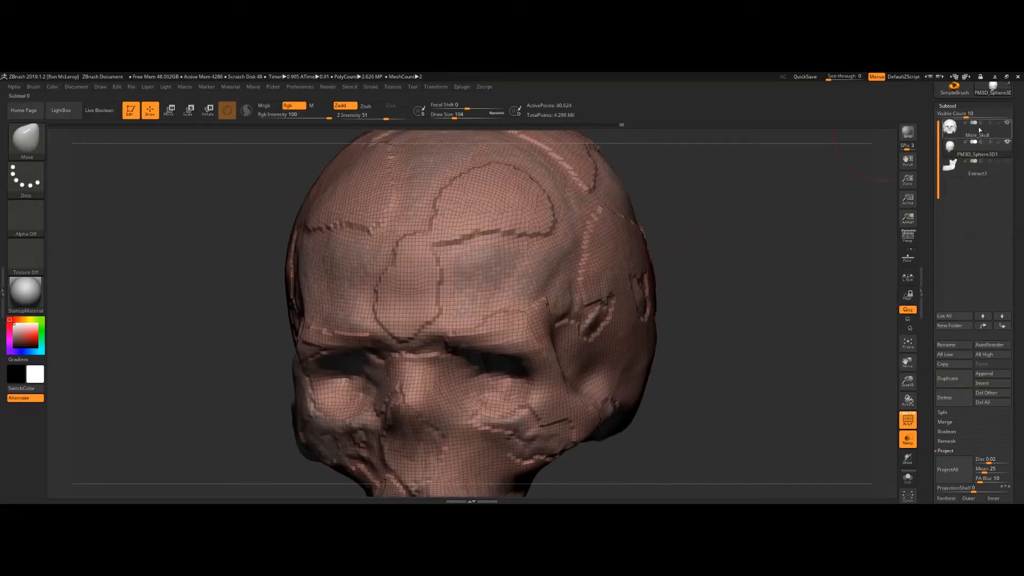
drag(761, 260, 744, 297)
key(shift+f)
Step: Build up the top of the head with the ClayBuildup brush at draw size 62
mouse_move(515, 246)
ctrl+right_down()
mouse_move(511, 202)
mouse_move(505, 276)
mouse_move(534, 230)
ctrl+right_up()
mouse_move(501, 297)
right_down()
mouse_move(513, 300)
mouse_move(479, 304)
right_up()
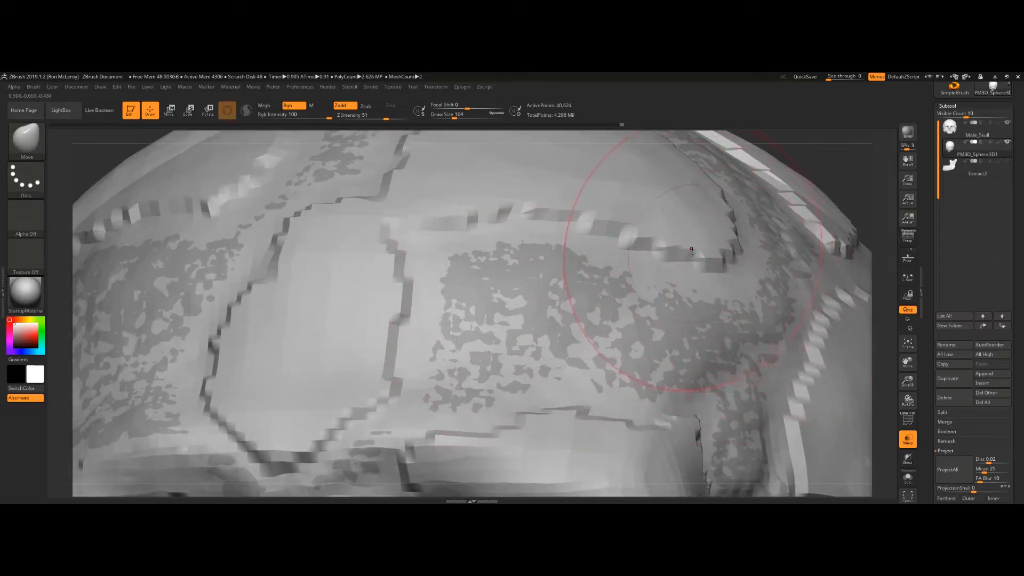
right_drag(381, 249, 395, 249)
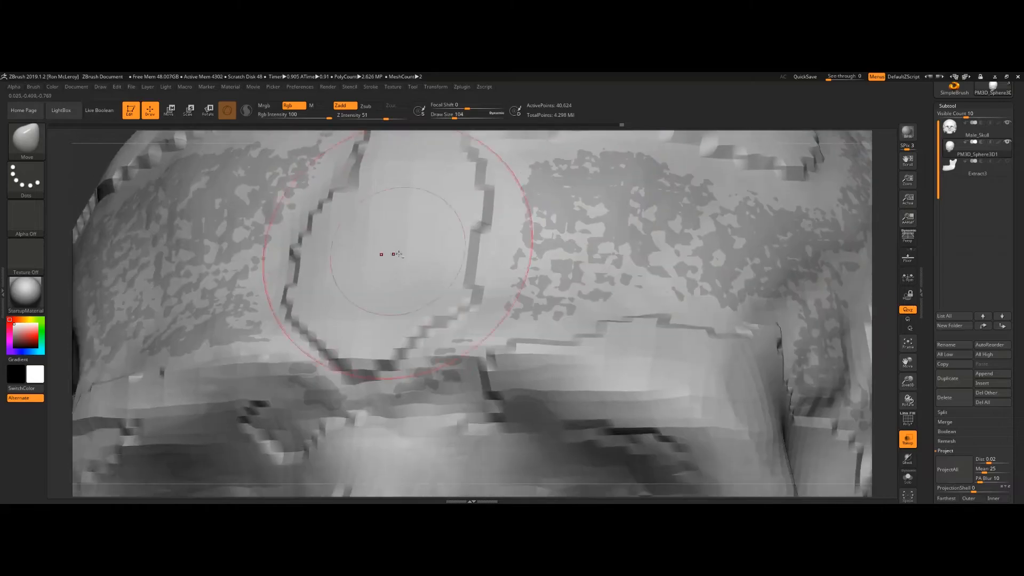
scroll(1009, 392, down, 3)
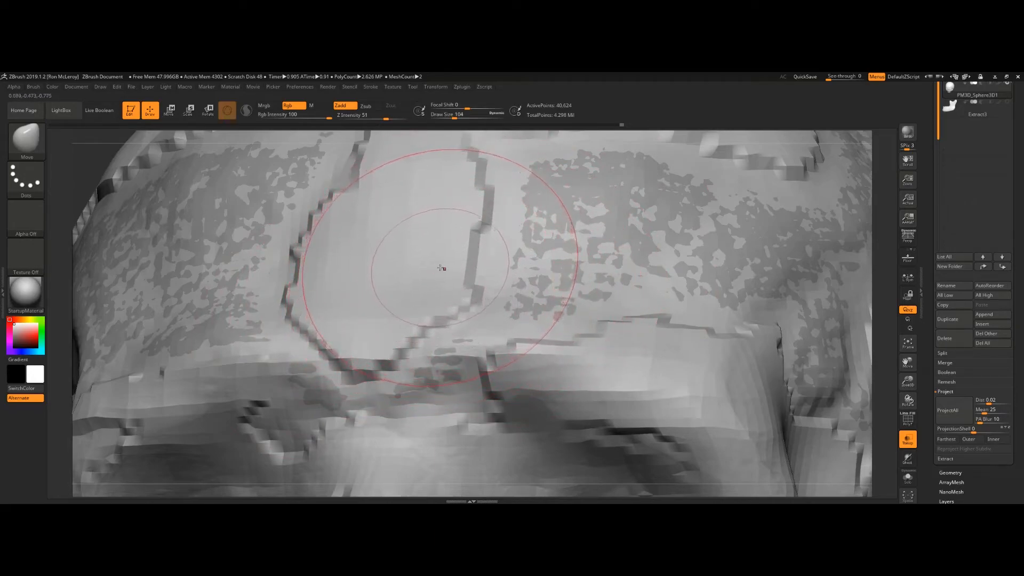
key(b)
key(c)
key(b)
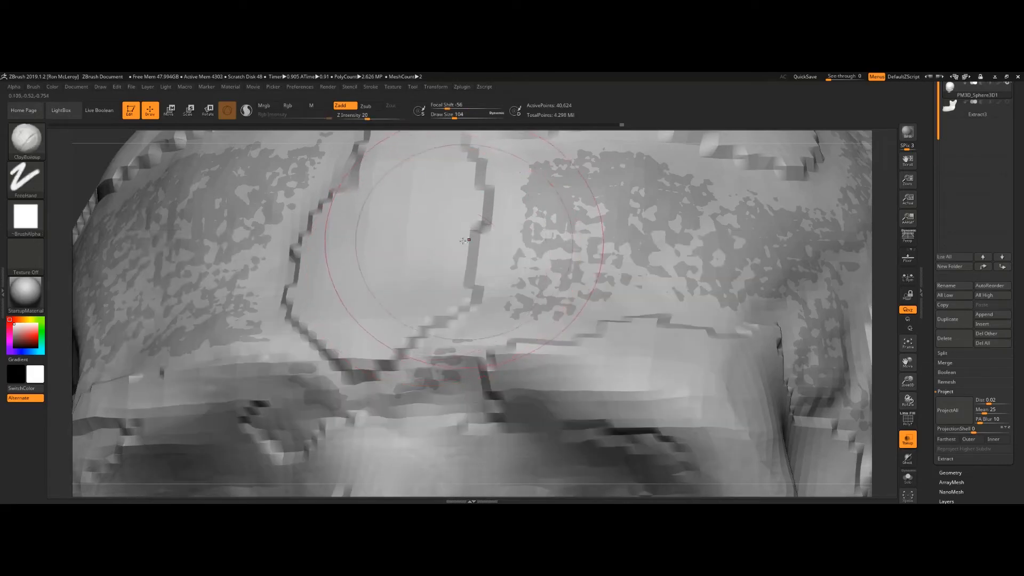
key(bracketleft)
key(bracketleft)
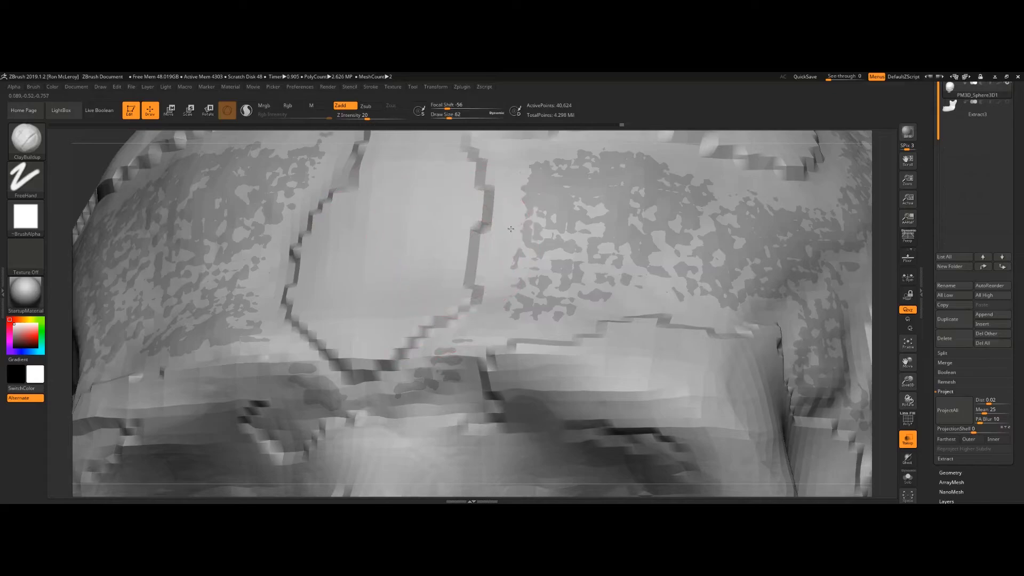
alt+right_drag(512, 230, 567, 217)
mouse_move(505, 293)
mouse_down()
mouse_move(453, 320)
mouse_move(478, 226)
mouse_up()
drag(406, 214, 426, 177)
mouse_move(490, 241)
mouse_down()
mouse_move(426, 350)
mouse_move(375, 326)
mouse_move(423, 247)
mouse_move(385, 202)
mouse_move(507, 212)
mouse_up()
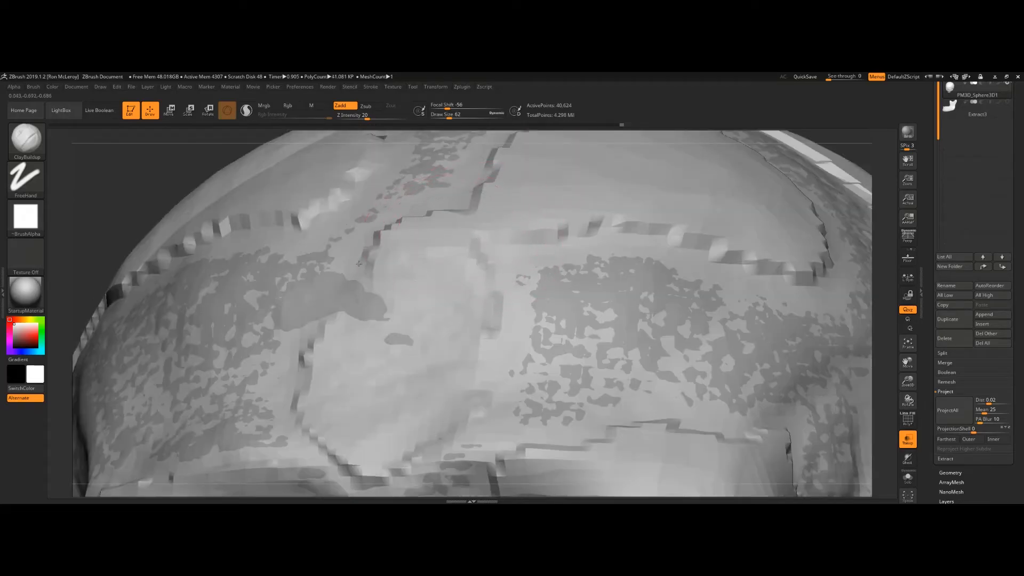
Step: Fill in the hollows on the side of the cranium with more ClayBuildup strokes
mouse_move(464, 225)
mouse_down()
mouse_move(422, 264)
mouse_move(386, 241)
mouse_up()
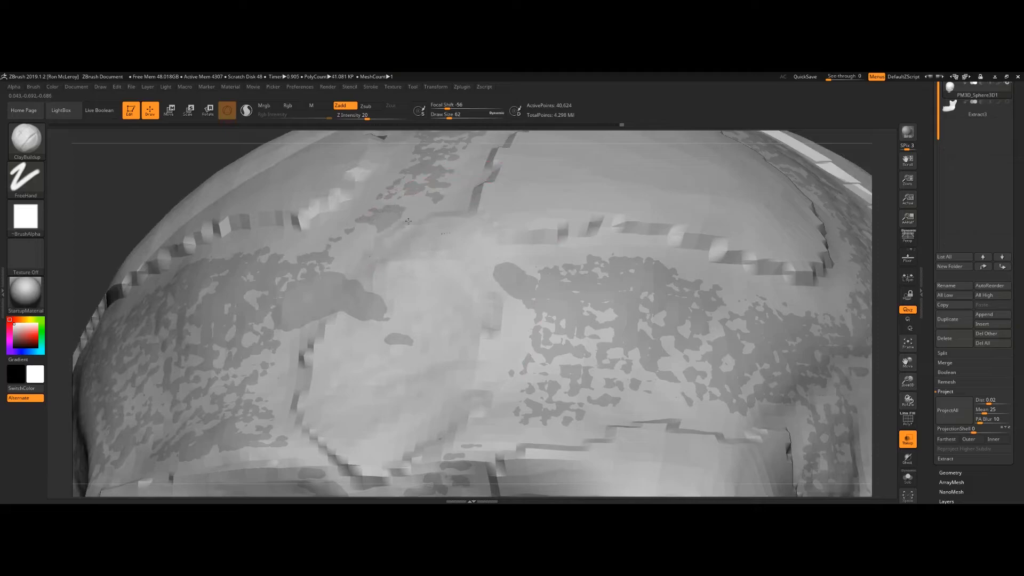
alt+right_drag(407, 375, 388, 331)
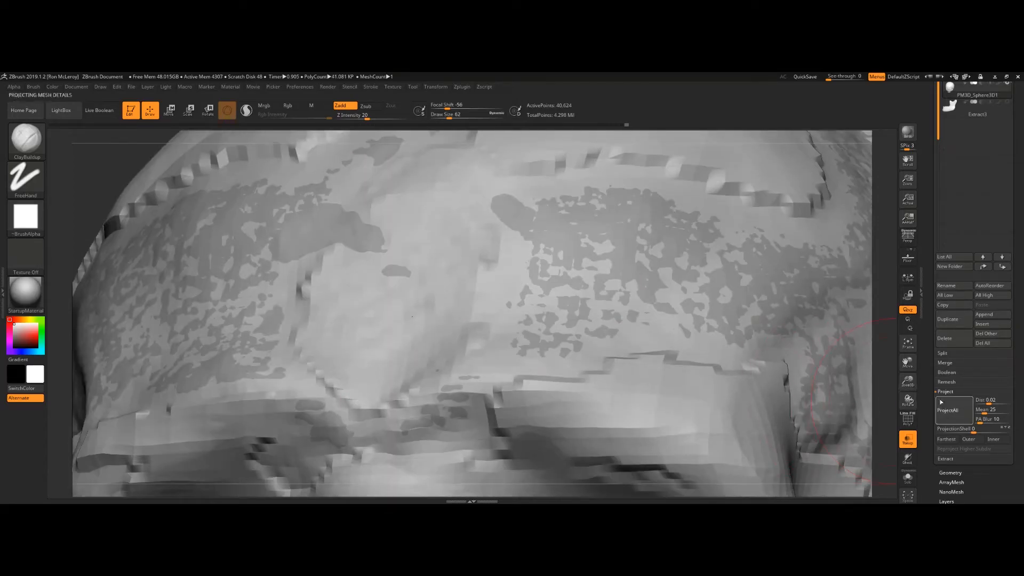
right_drag(520, 200, 512, 261)
mouse_move(506, 285)
shift+mouse_down()
mouse_move(486, 309)
mouse_move(666, 299)
mouse_move(800, 251)
mouse_move(790, 176)
shift+mouse_up()
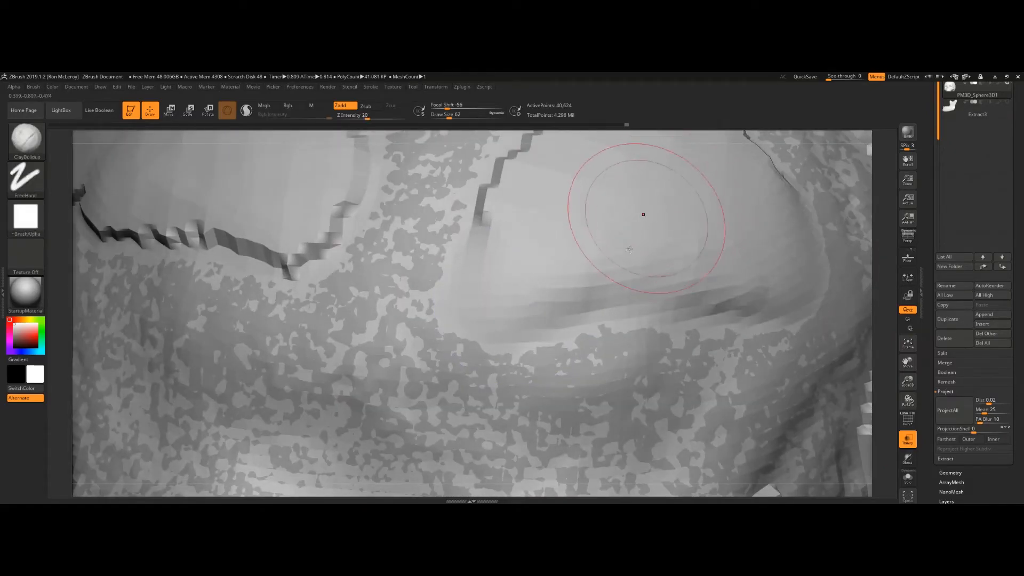
alt+right_drag(633, 242, 591, 325)
mouse_move(632, 176)
shift+mouse_down()
mouse_move(523, 195)
mouse_move(449, 291)
shift+mouse_up()
mouse_move(521, 329)
mouse_down()
mouse_move(507, 368)
mouse_move(689, 330)
mouse_move(503, 251)
mouse_up()
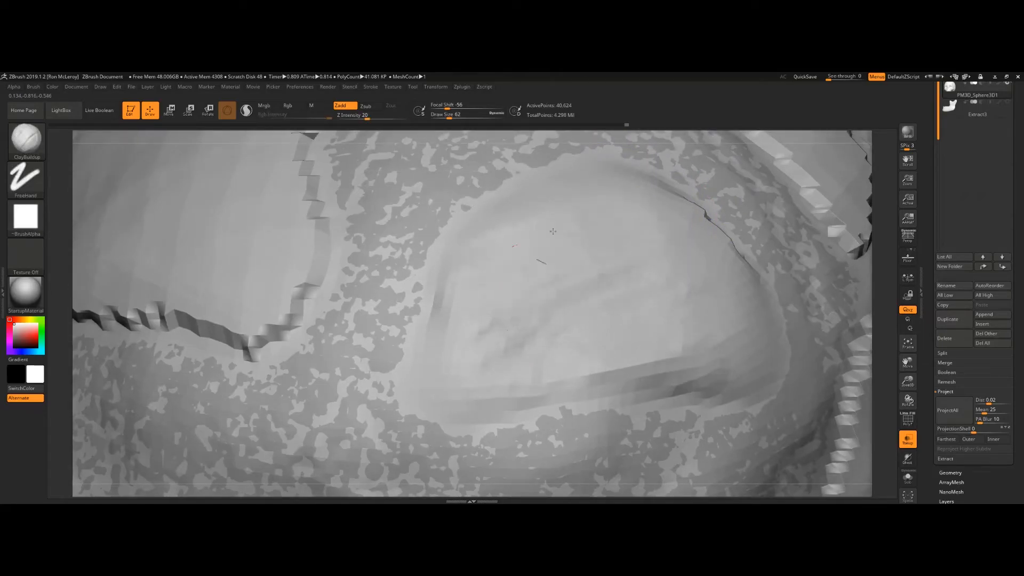
mouse_move(706, 274)
mouse_down()
mouse_move(742, 331)
mouse_move(746, 384)
mouse_move(667, 267)
mouse_move(540, 242)
mouse_move(453, 315)
mouse_move(568, 342)
mouse_move(421, 387)
mouse_up()
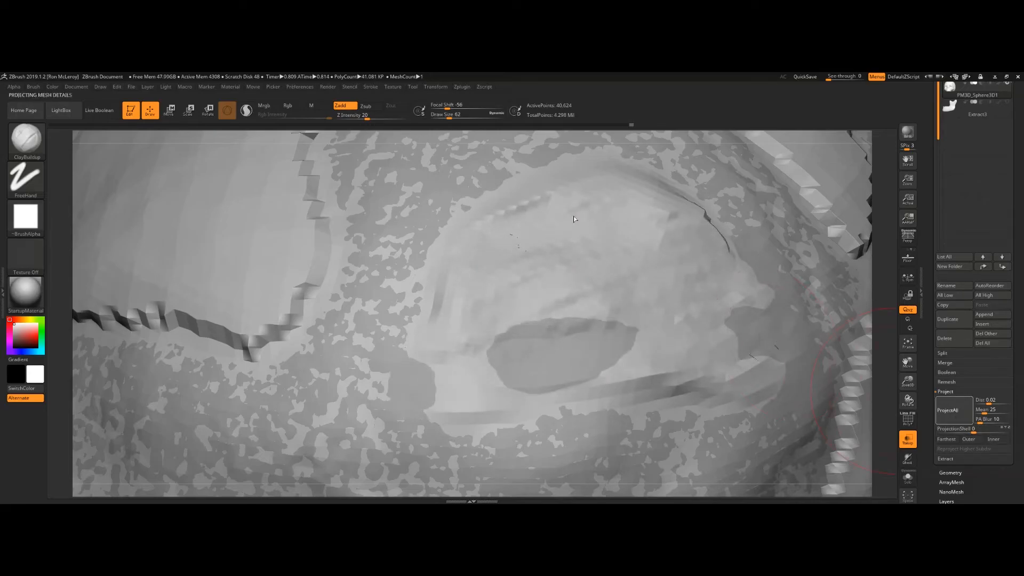
Step: Smooth the built-up areas, enlarge the brush to draw size 172 and build up the upper skull
shift+drag(692, 217, 723, 207)
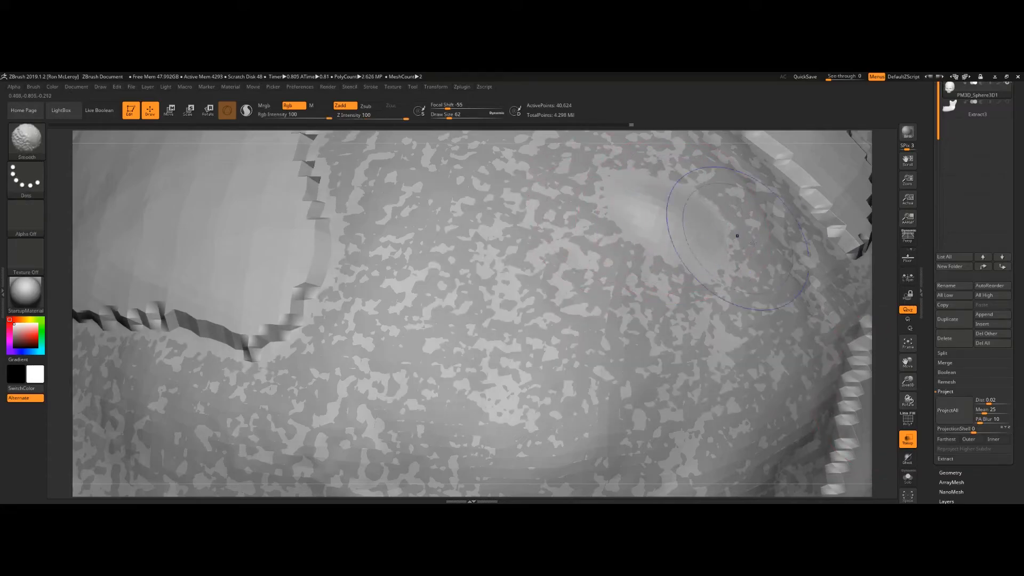
alt+right_drag(235, 303, 416, 346)
mouse_move(439, 343)
mouse_down()
mouse_move(387, 341)
mouse_move(411, 267)
mouse_move(389, 240)
mouse_up()
key(s)
drag(344, 272, 353, 273)
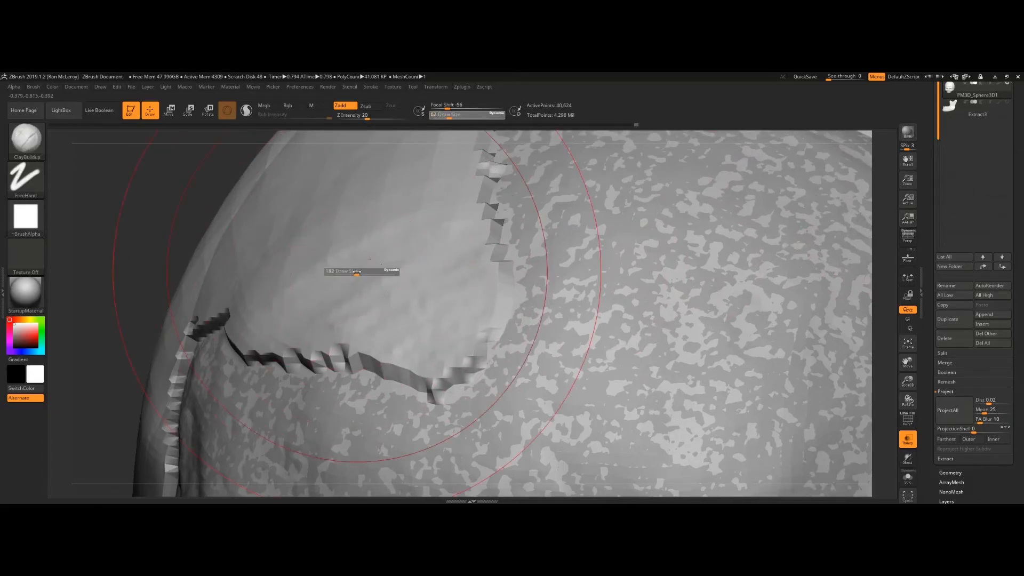
mouse_move(258, 240)
mouse_down()
mouse_move(384, 277)
mouse_move(464, 336)
mouse_up()
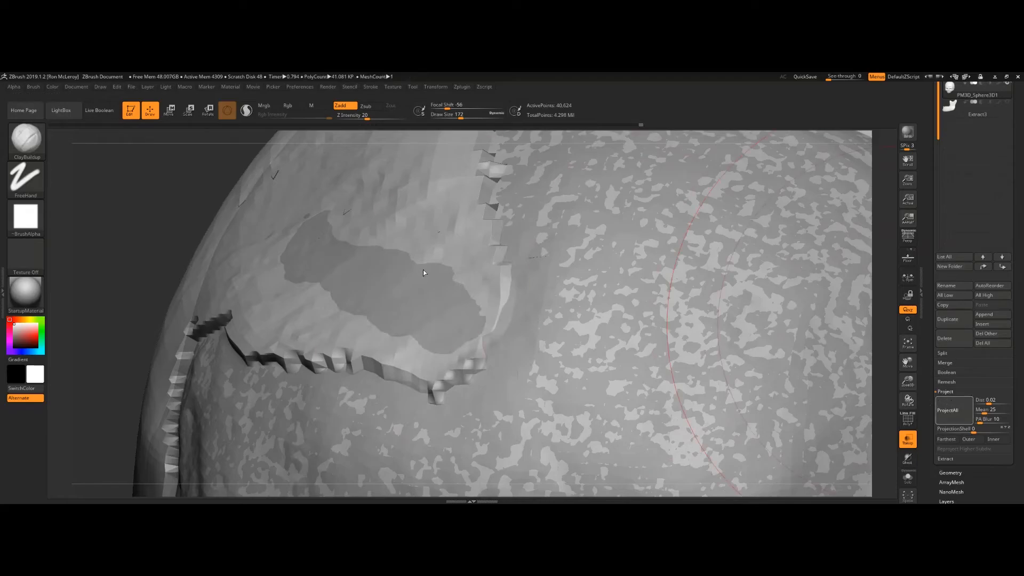
drag(115, 267, 213, 283)
shift+drag(274, 355, 408, 206)
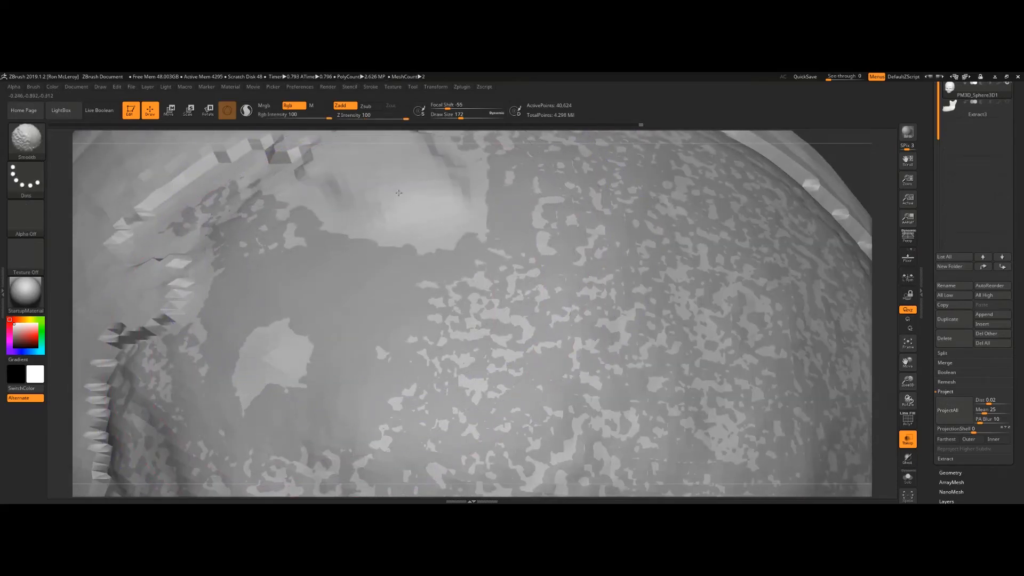
Step: Frame the model and build up the back and crown of the cranium with ClayBuildup strokes
click(961, 420)
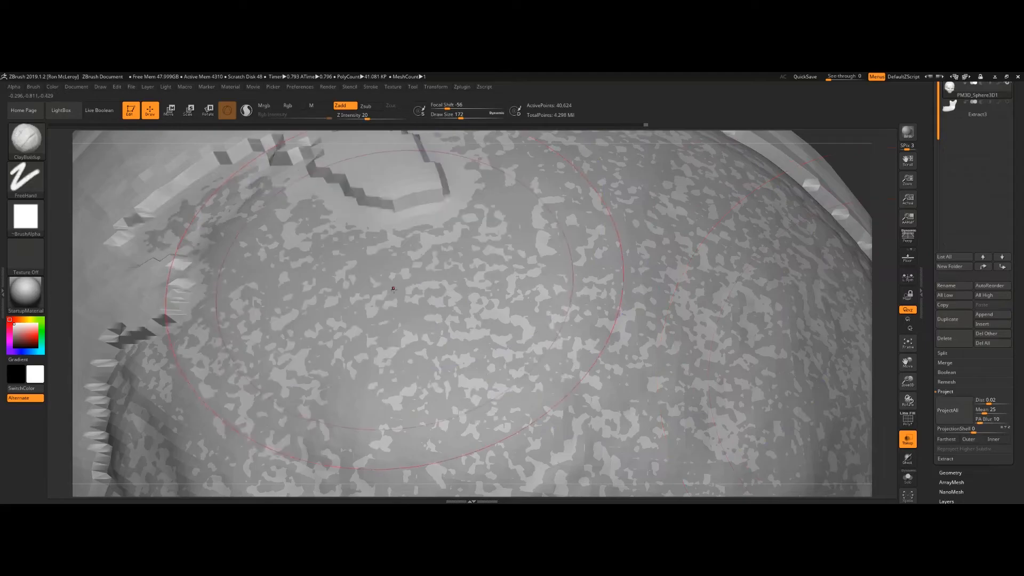
key(f)
alt+right_drag(374, 238, 435, 267)
mouse_move(391, 239)
shift+mouse_down()
mouse_move(366, 205)
mouse_move(267, 250)
shift+mouse_up()
mouse_move(356, 213)
mouse_down()
mouse_move(324, 232)
mouse_move(273, 306)
mouse_move(288, 365)
mouse_move(269, 395)
mouse_up()
mouse_move(283, 267)
mouse_down()
mouse_move(221, 307)
mouse_move(285, 229)
mouse_move(419, 168)
mouse_up()
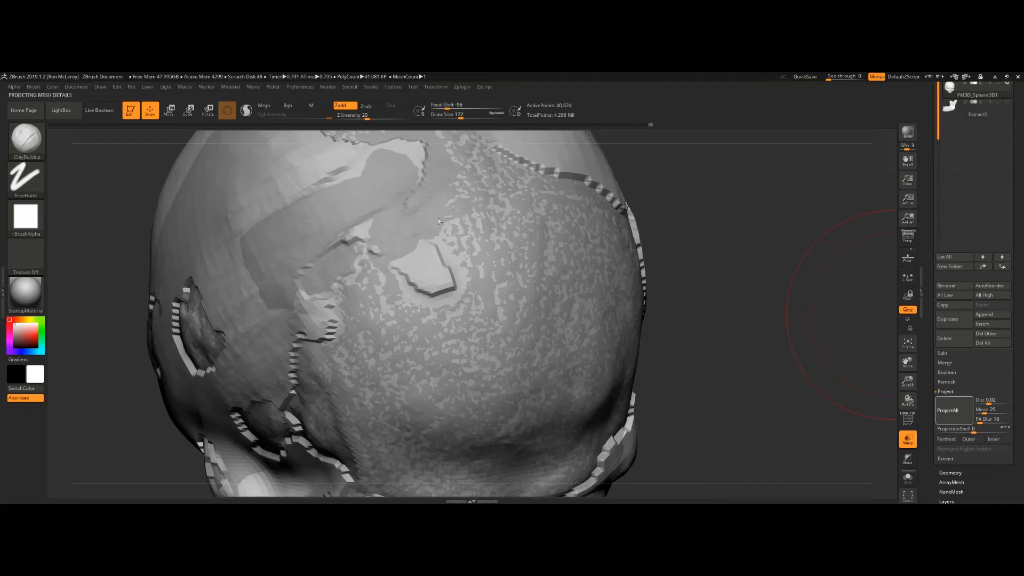
mouse_move(440, 281)
shift+mouse_down()
mouse_move(362, 283)
mouse_move(315, 327)
shift+mouse_up()
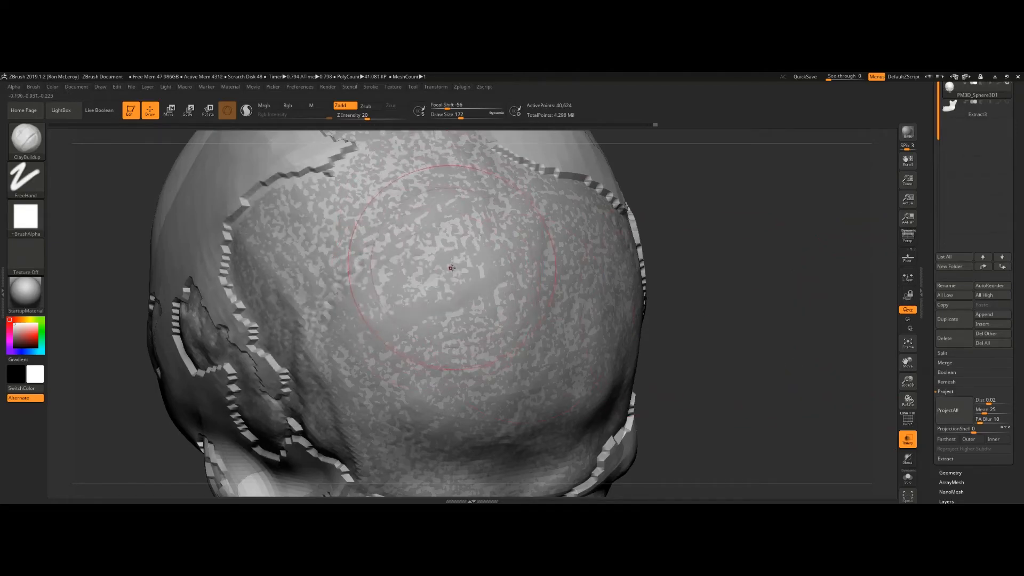
right_drag(393, 254, 423, 253)
shift+drag(422, 253, 338, 302)
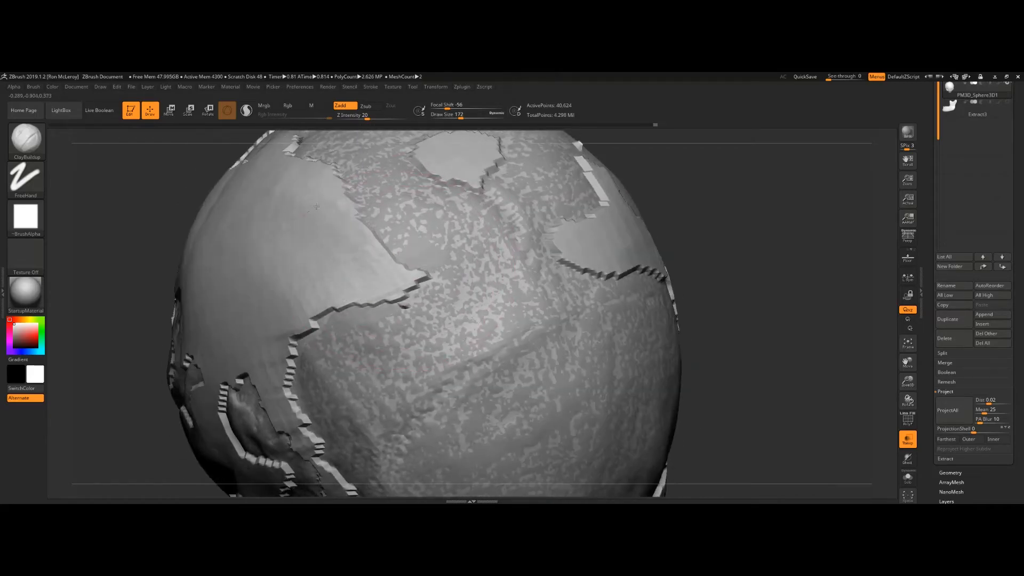
mouse_move(311, 246)
mouse_down()
mouse_move(344, 280)
mouse_move(356, 276)
mouse_up()
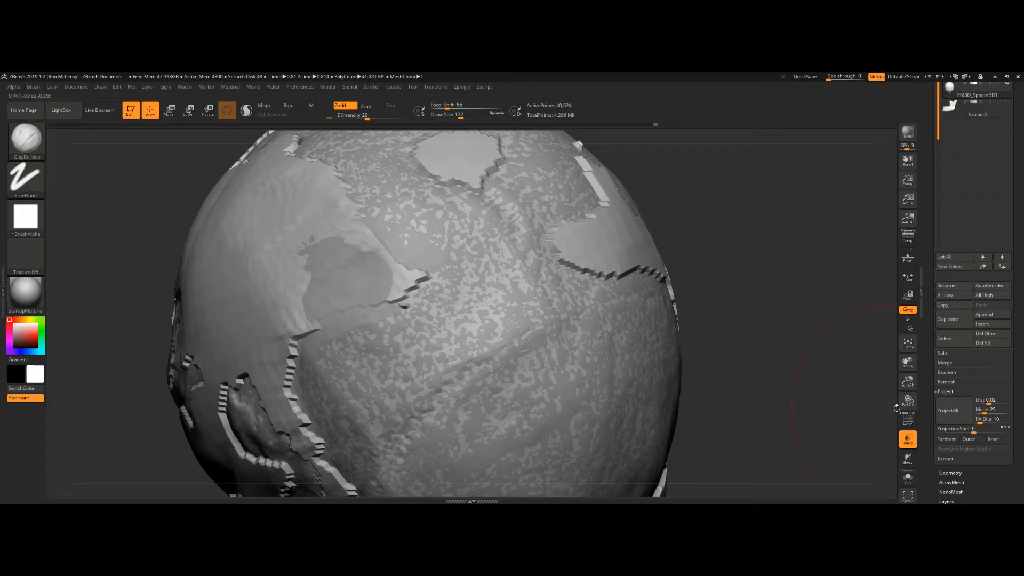
key(ctrl+z)
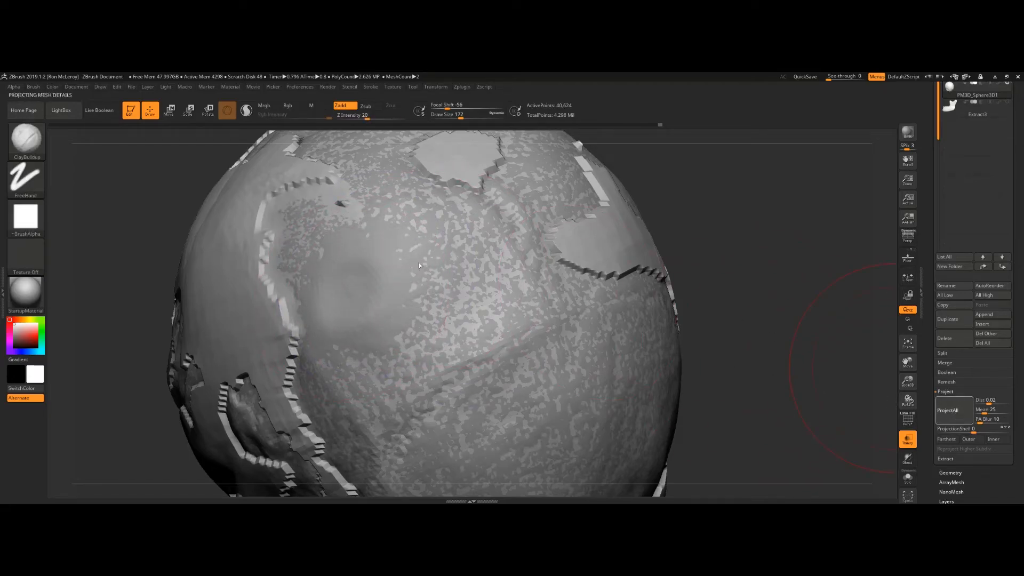
key(ctrl+z)
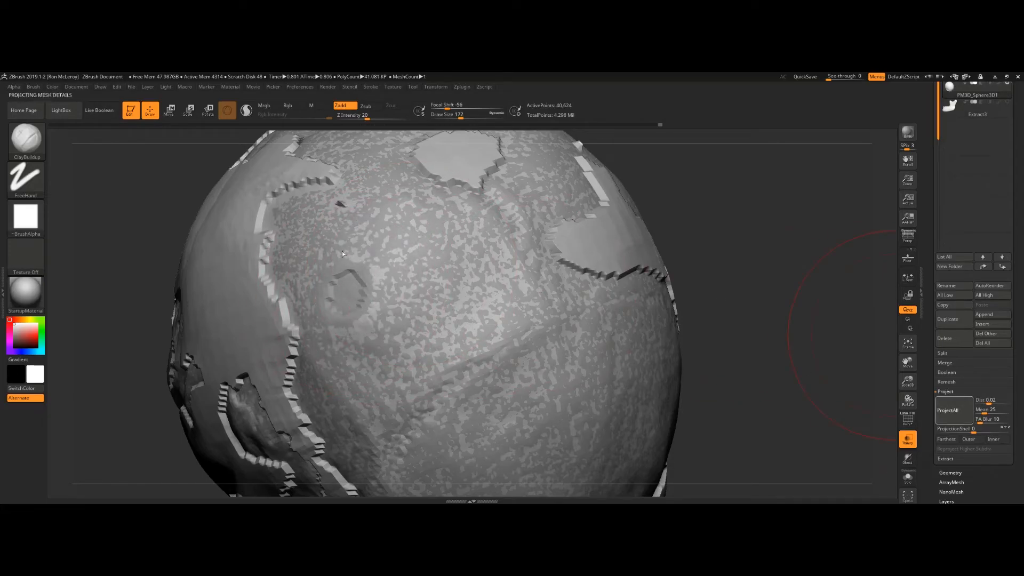
Step: Add ClayBuildup strokes over the top of the cranium, undoing the unwanted strokes
key(ctrl+z)
right_drag(741, 278, 559, 284)
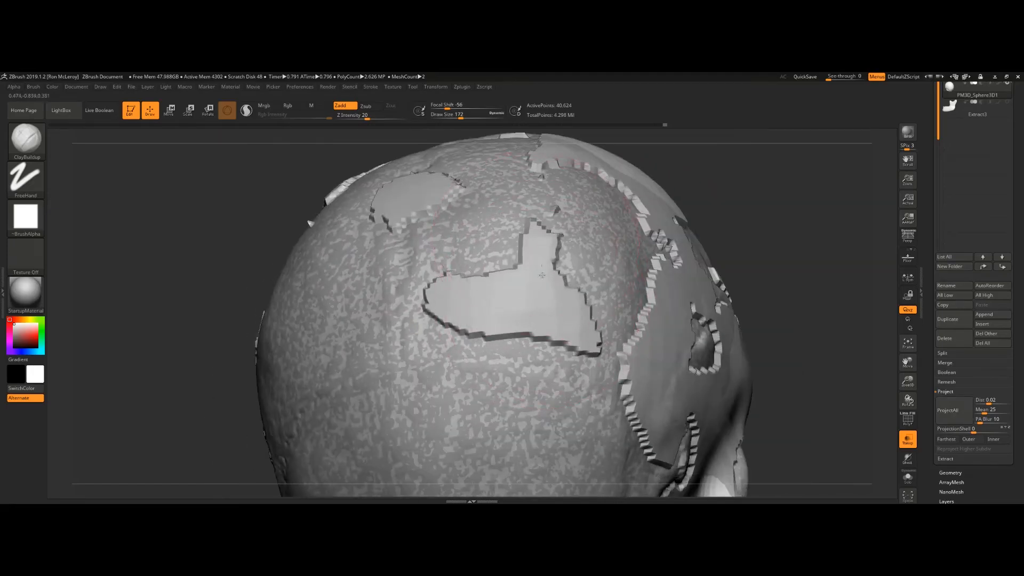
mouse_move(544, 246)
mouse_down()
mouse_move(496, 299)
mouse_move(432, 288)
mouse_move(570, 300)
mouse_move(463, 307)
mouse_up()
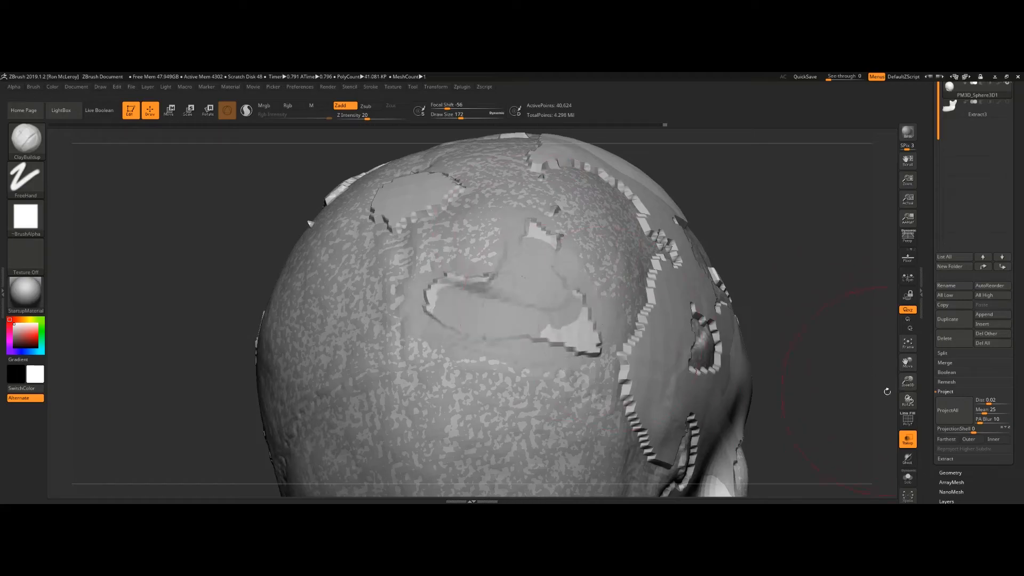
right_drag(384, 240, 457, 297)
mouse_move(457, 297)
mouse_down()
mouse_move(467, 260)
mouse_move(480, 299)
mouse_up()
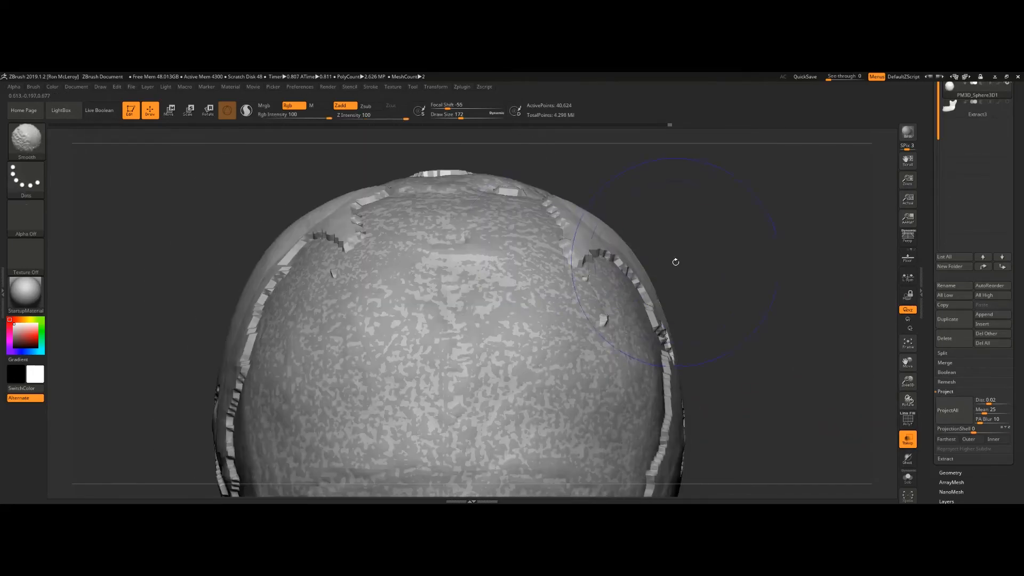
drag(675, 262, 690, 199)
mouse_move(700, 278)
mouse_down()
mouse_move(706, 213)
mouse_move(490, 233)
mouse_move(454, 278)
mouse_move(481, 291)
mouse_move(442, 368)
mouse_move(462, 375)
mouse_move(537, 315)
mouse_move(440, 219)
mouse_up()
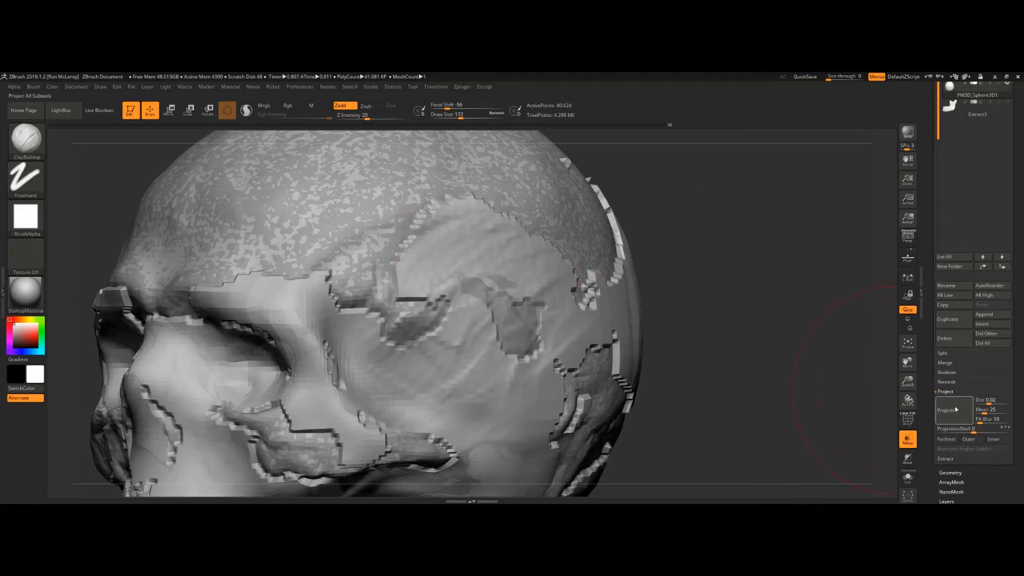
key(ctrl+z)
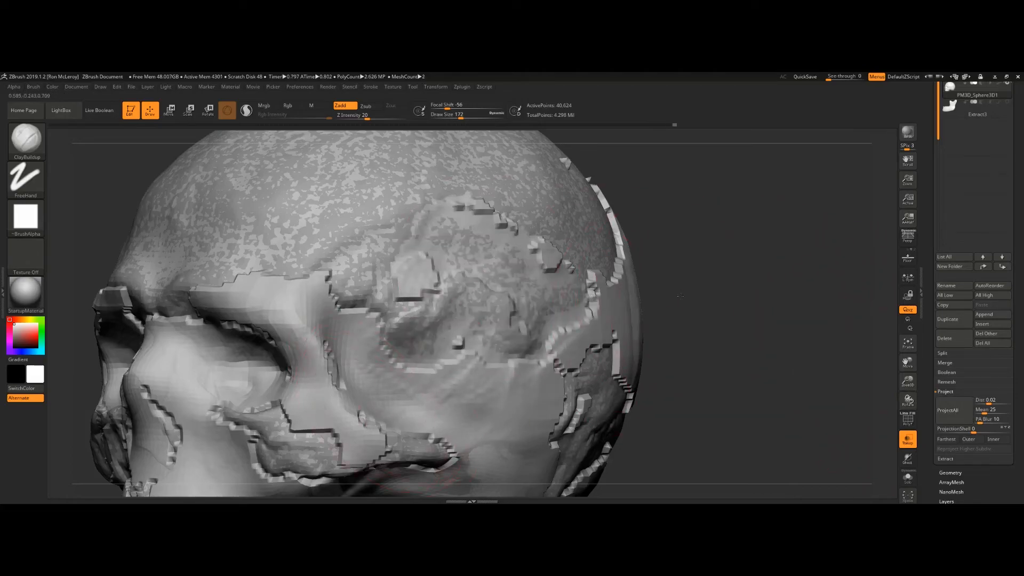
Step: Build up the temple and side of the cranium above the eye socket with ClayBuildup strokes
drag(680, 296, 744, 291)
mouse_move(571, 240)
shift+mouse_down()
mouse_move(474, 208)
mouse_move(437, 230)
mouse_move(409, 281)
mouse_move(483, 212)
mouse_move(579, 262)
shift+mouse_up()
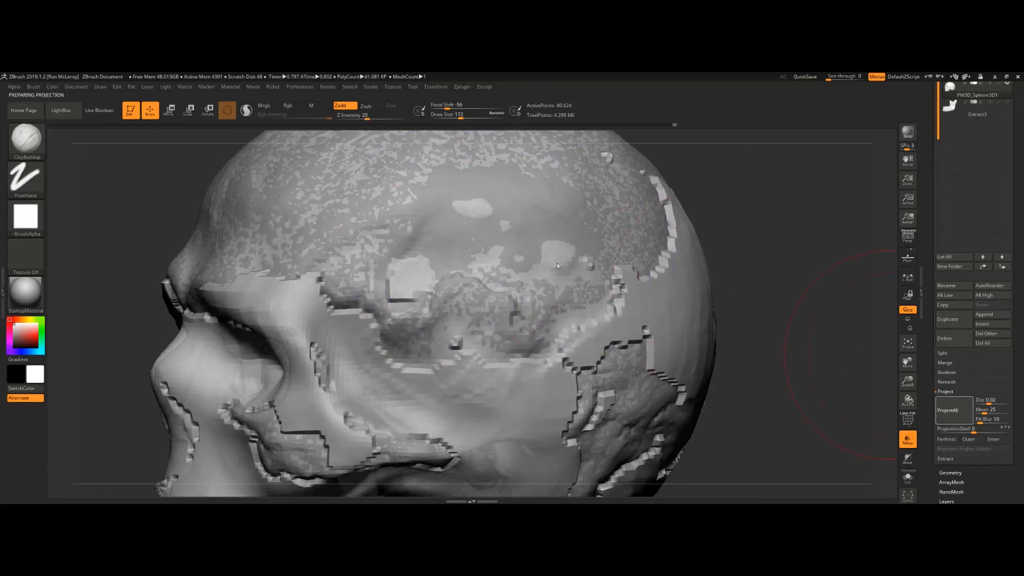
drag(773, 274, 548, 302)
shift+drag(598, 243, 556, 222)
mouse_move(592, 313)
mouse_down()
mouse_move(586, 374)
mouse_move(493, 336)
mouse_move(591, 318)
mouse_move(573, 400)
mouse_up()
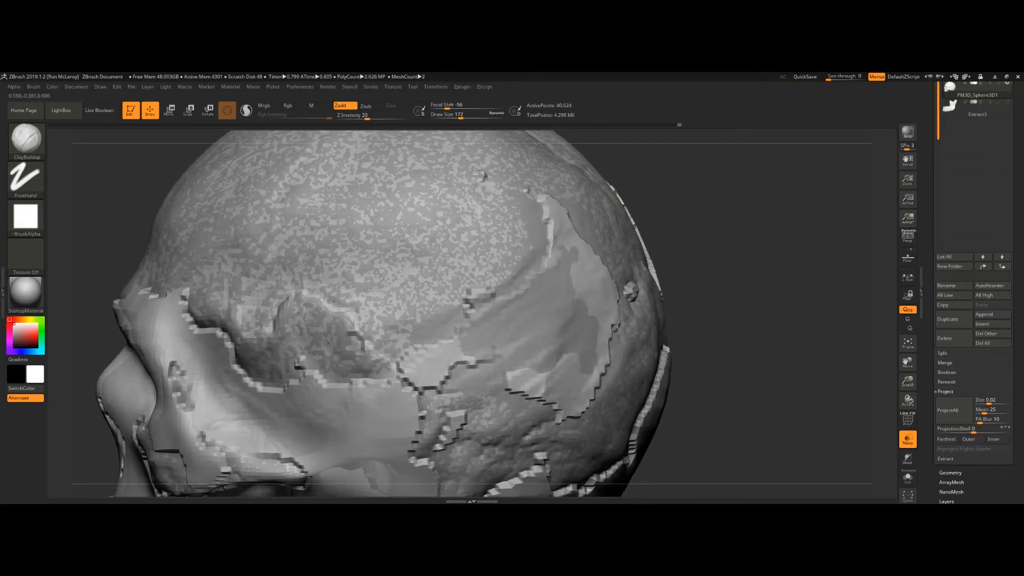
right_drag(563, 299, 453, 309)
shift+drag(448, 320, 533, 349)
right_drag(533, 348, 918, 387)
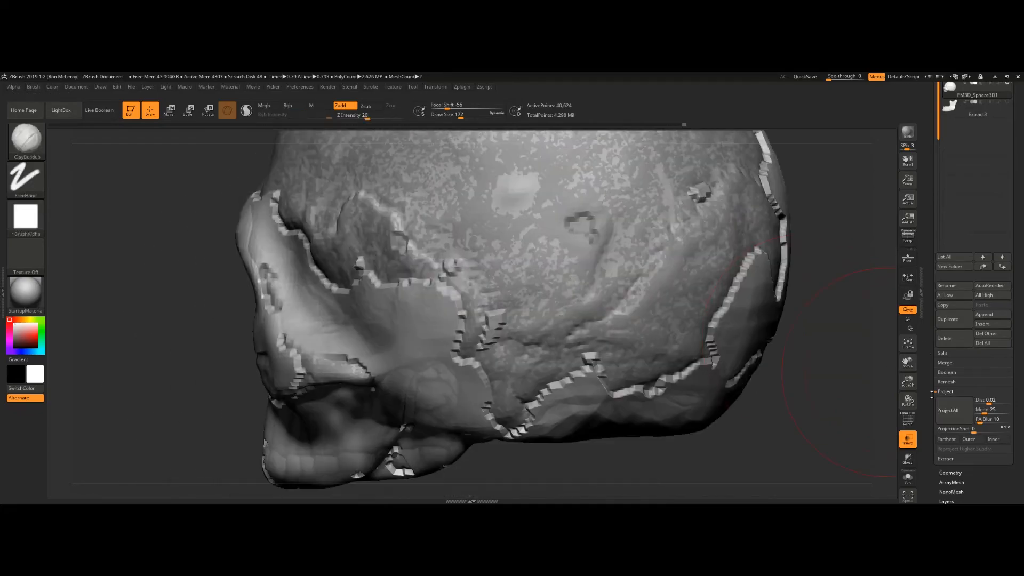
Step: Fill in the side of the skull behind the eye socket with more ClayBuildup strokes
right_drag(419, 307, 452, 286)
drag(434, 339, 274, 346)
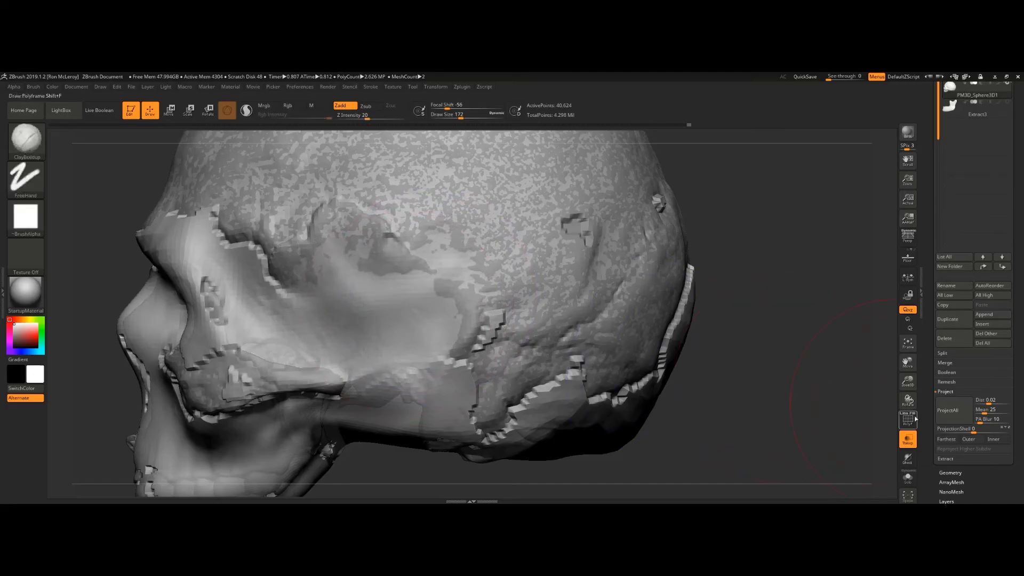
mouse_move(409, 312)
mouse_down()
mouse_move(379, 322)
mouse_move(390, 304)
mouse_move(368, 294)
mouse_move(310, 331)
mouse_up()
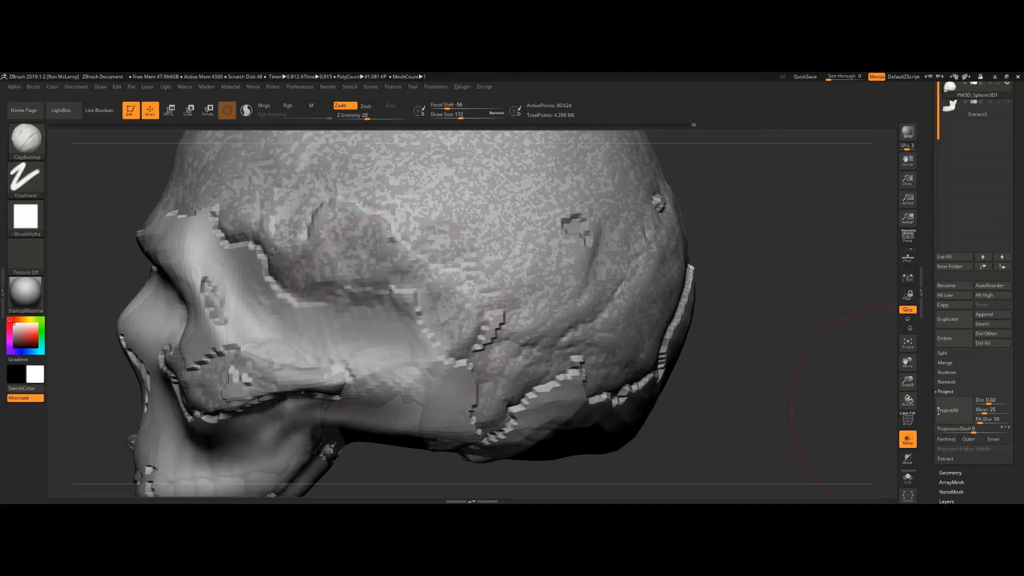
right_drag(343, 301, 398, 289)
mouse_move(476, 342)
shift+mouse_down()
mouse_move(466, 416)
mouse_move(555, 393)
mouse_move(574, 401)
shift+mouse_up()
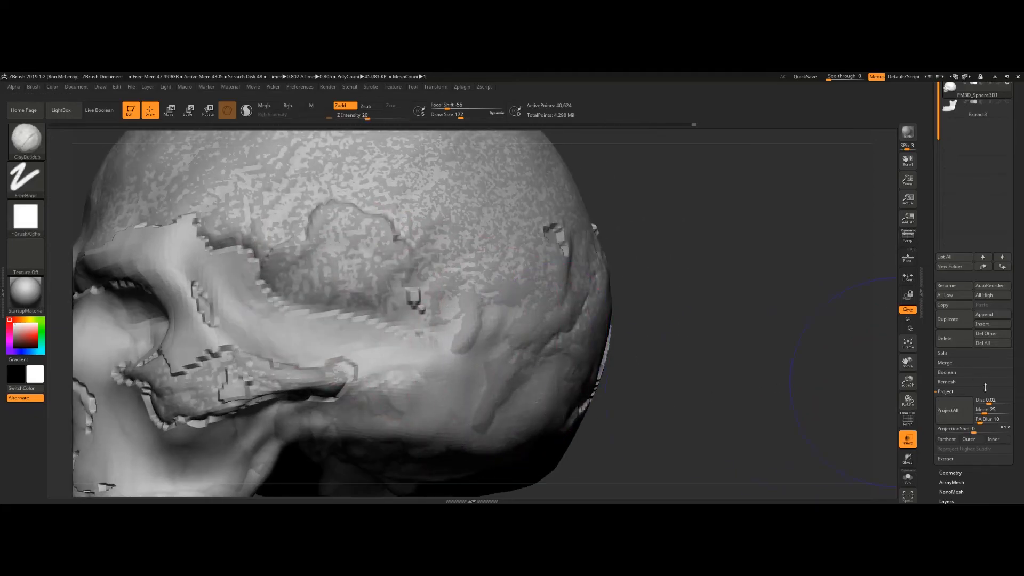
right_drag(632, 421, 496, 382)
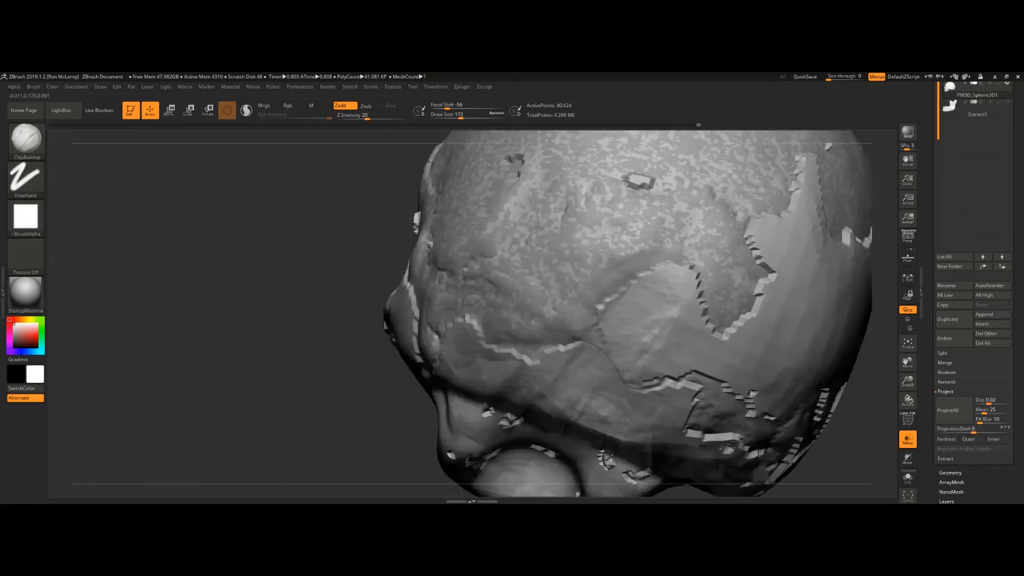
right_drag(609, 343, 532, 312)
mouse_move(569, 315)
mouse_down()
mouse_move(624, 363)
mouse_move(693, 374)
mouse_move(736, 277)
mouse_move(694, 212)
mouse_move(717, 253)
mouse_up()
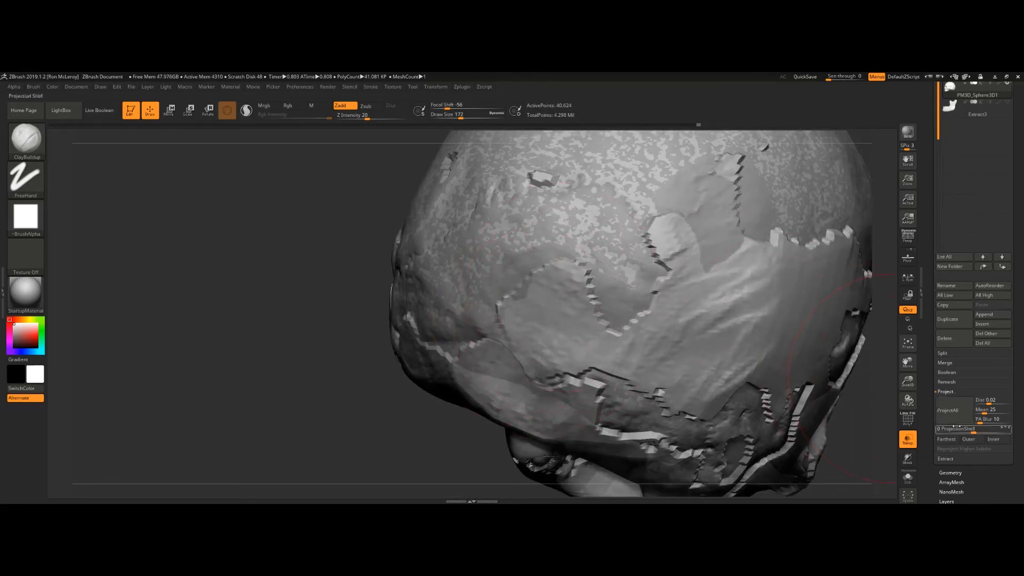
Step: Build up the crown of the cranium with ClayBuildup strokes
right_drag(558, 350, 480, 352)
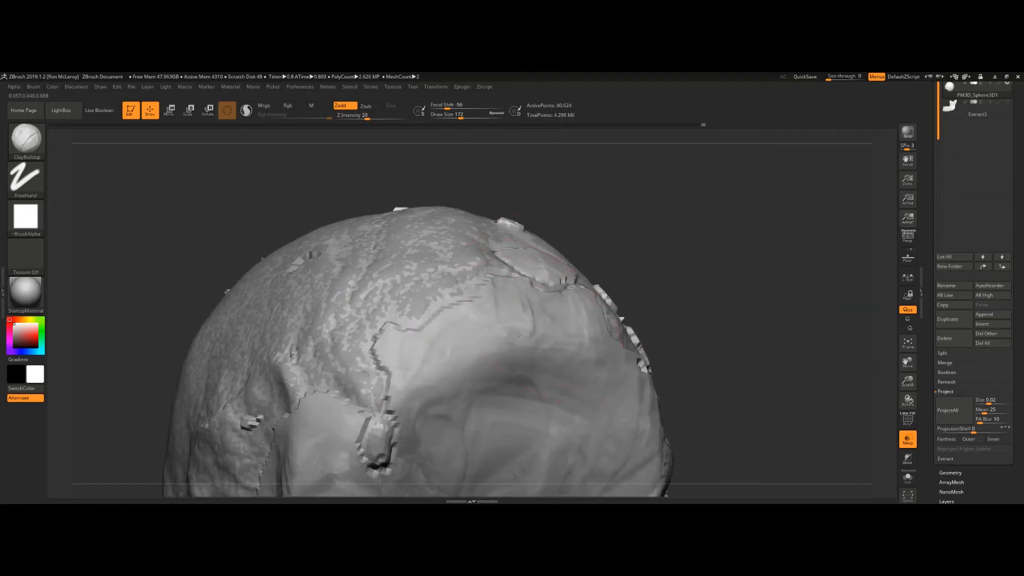
mouse_move(478, 363)
mouse_down()
mouse_move(566, 352)
mouse_move(614, 406)
mouse_move(567, 305)
mouse_move(480, 331)
mouse_move(416, 374)
mouse_move(523, 373)
mouse_move(586, 393)
mouse_up()
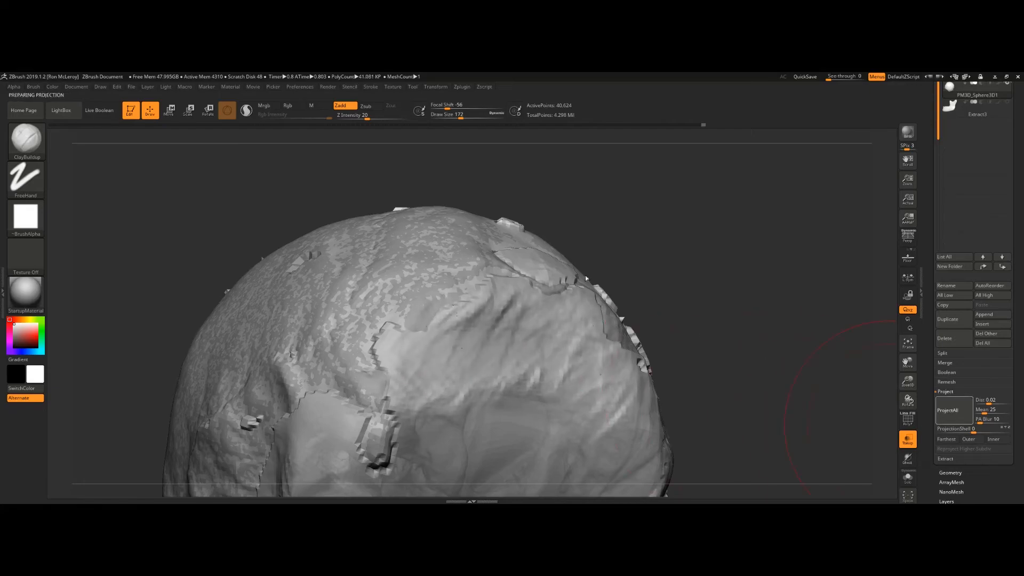
right_drag(656, 272, 591, 322)
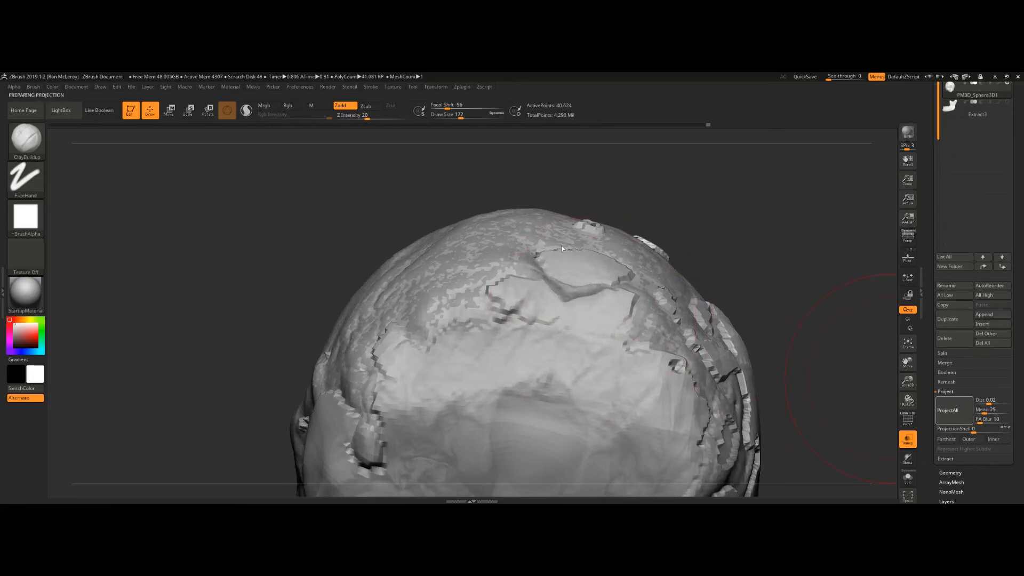
drag(583, 266, 608, 293)
mouse_move(528, 304)
shift+mouse_down()
mouse_move(496, 315)
mouse_move(641, 297)
shift+mouse_up()
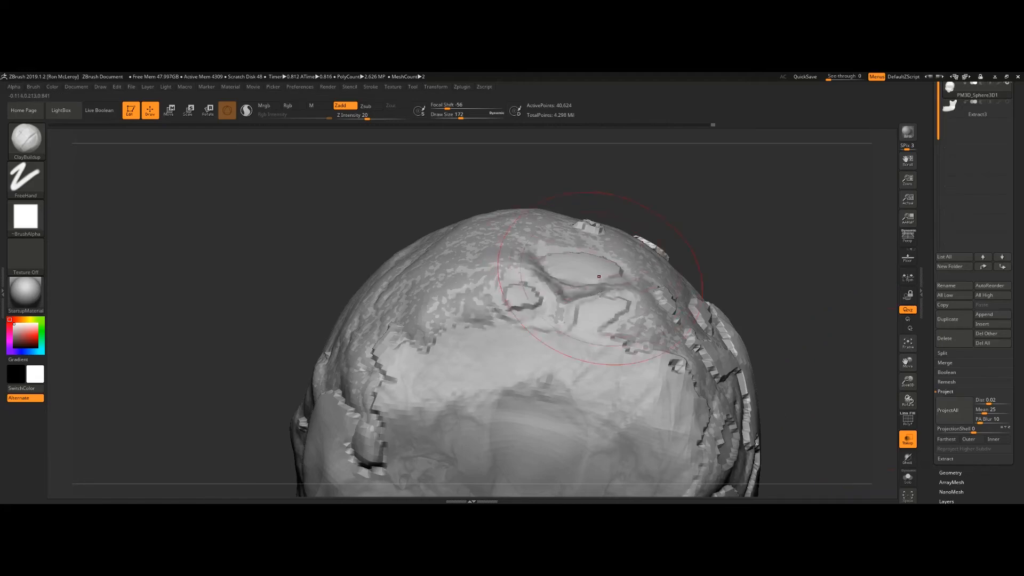
right_drag(593, 268, 603, 320)
Step: Reduce the draw size to 101 and build up the forehead and upper skull
key(s)
click(604, 257)
mouse_move(580, 259)
mouse_down()
mouse_move(557, 261)
mouse_move(602, 266)
mouse_up()
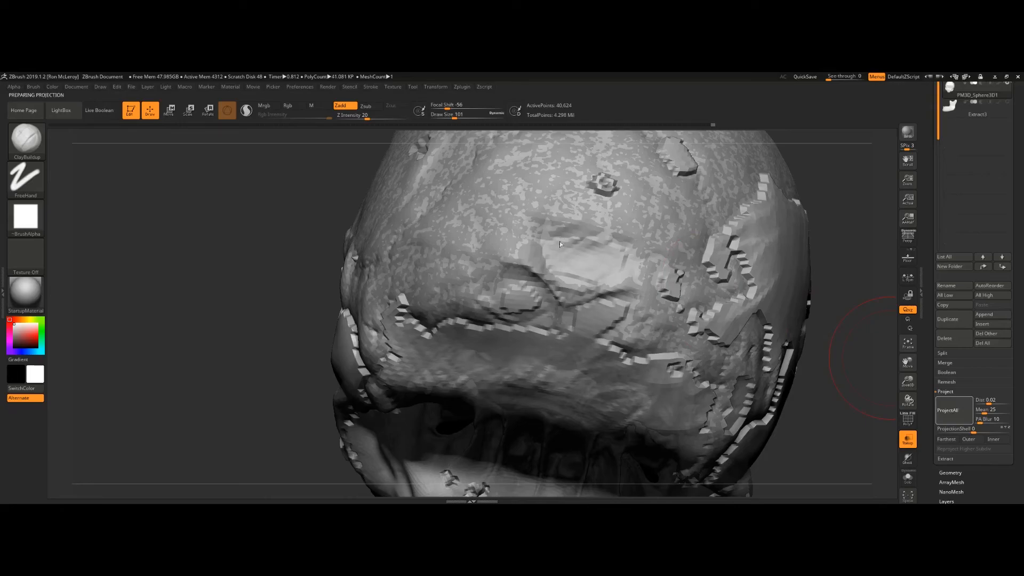
drag(506, 309, 517, 279)
drag(560, 304, 632, 293)
drag(882, 338, 747, 267)
alt+drag(741, 219, 515, 251)
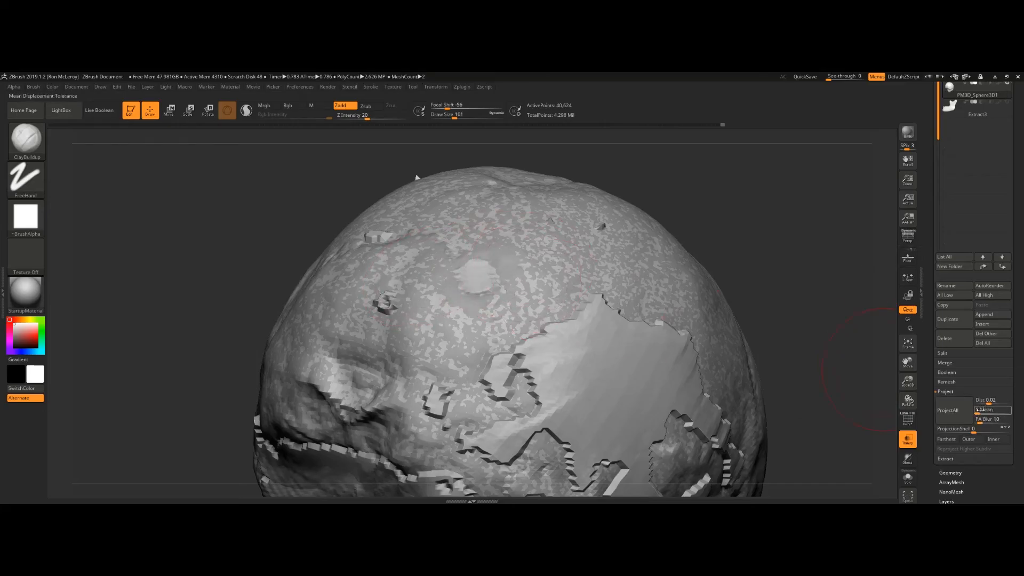
Step: Set the projection Mean to 35, then smooth and build up the upper cranium
text(35)
key(Return)
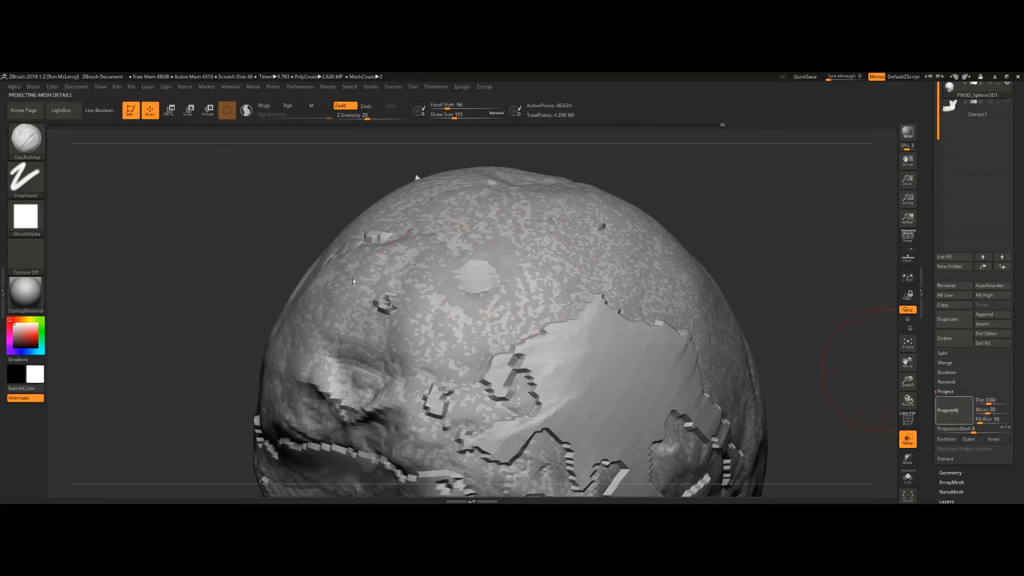
key(shift)
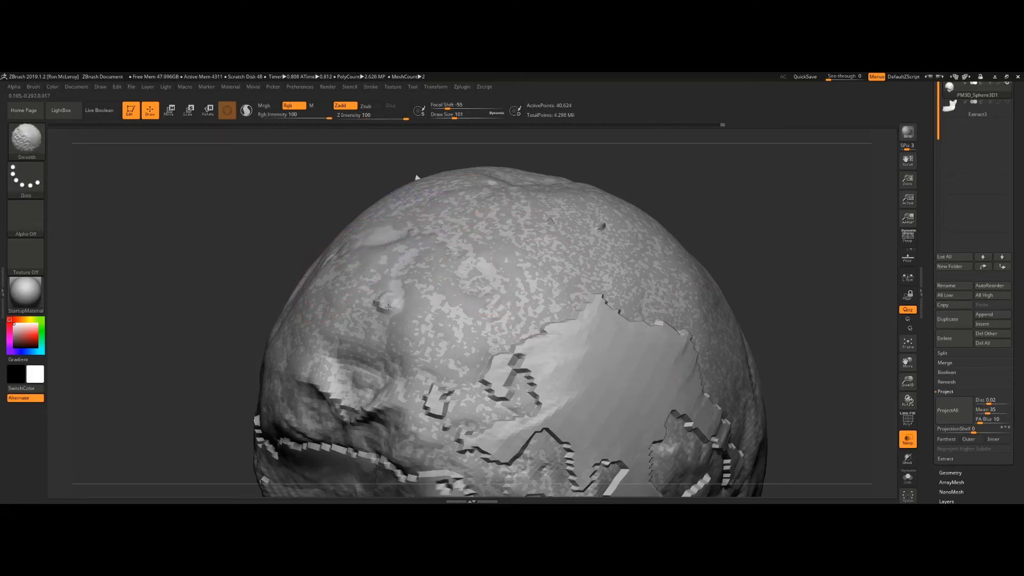
shift+drag(391, 306, 385, 302)
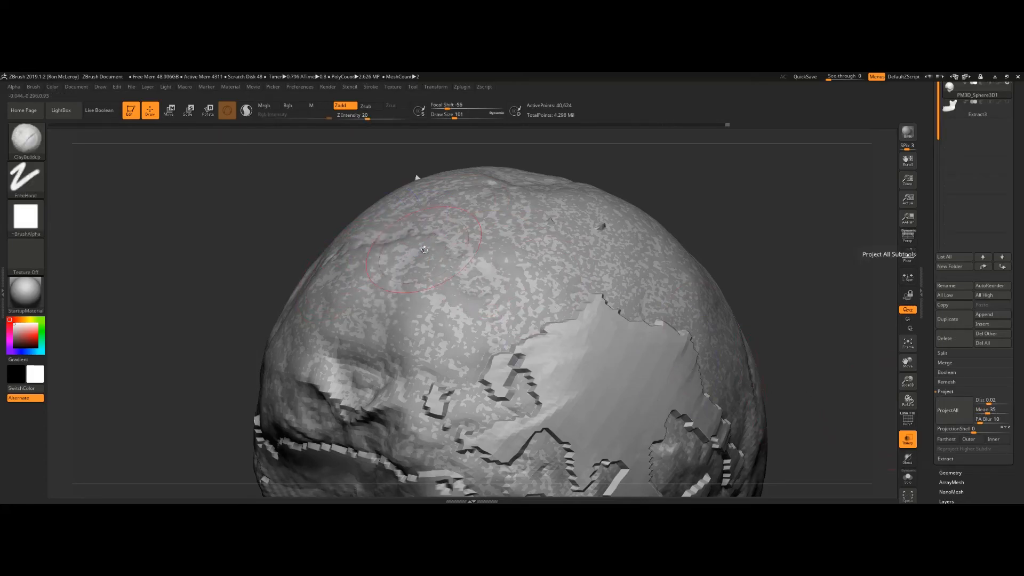
alt+right_drag(495, 385, 503, 324)
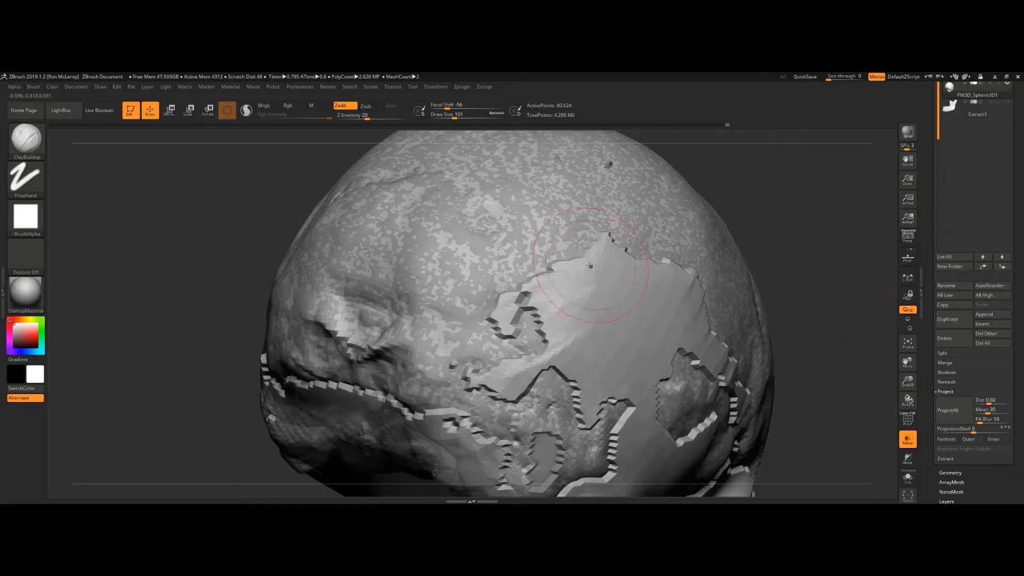
mouse_move(608, 270)
mouse_down()
mouse_move(613, 327)
mouse_move(640, 373)
mouse_move(589, 284)
mouse_move(635, 368)
mouse_move(513, 374)
mouse_move(683, 304)
mouse_move(603, 283)
mouse_move(715, 369)
mouse_up()
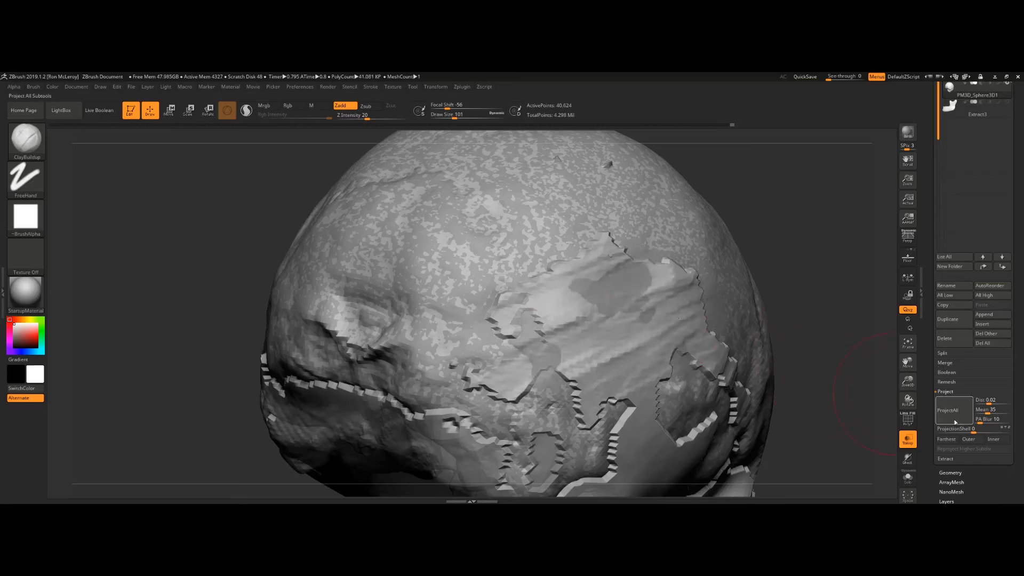
mouse_move(664, 302)
right_down()
mouse_move(768, 296)
mouse_move(747, 299)
right_up()
Step: Run ProjectAll to project the head mesh onto the skull, toggling transparency
click(949, 410)
click(949, 411)
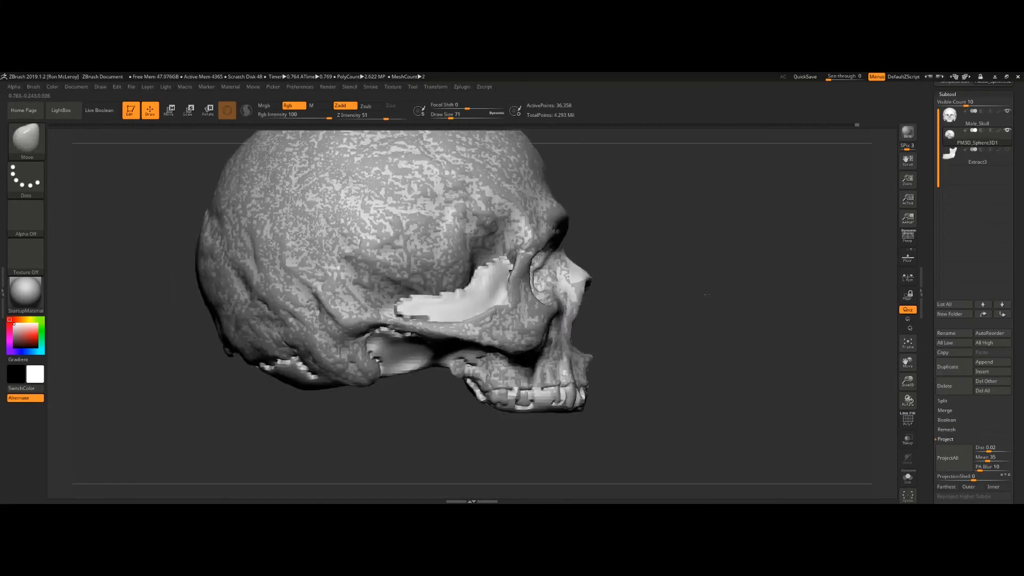
alt+drag(707, 294, 776, 371)
click(908, 439)
mouse_move(832, 320)
mouse_down()
mouse_move(792, 280)
mouse_move(896, 412)
mouse_up()
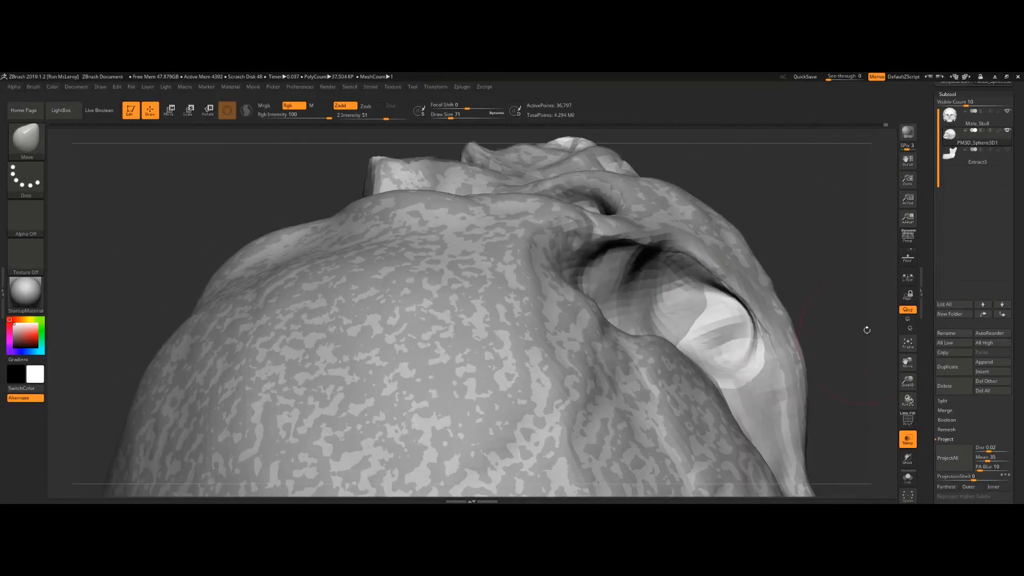
Step: Run ProjectAll again on the head mesh from different viewing angles
drag(853, 267, 724, 384)
click(955, 457)
mouse_move(653, 267)
shift+mouse_down()
mouse_move(662, 239)
mouse_move(654, 266)
shift+mouse_up()
mouse_move(160, 267)
mouse_down()
mouse_move(240, 299)
mouse_move(299, 256)
mouse_move(241, 299)
mouse_move(267, 224)
mouse_up()
shift+drag(592, 320, 566, 310)
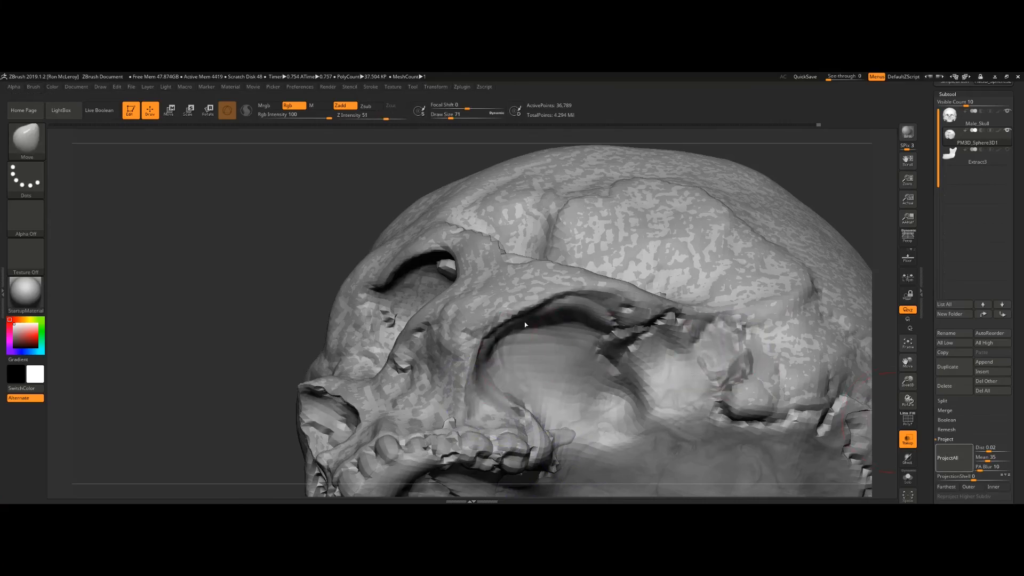
drag(747, 373, 774, 298)
alt+drag(240, 267, 240, 342)
click(954, 457)
mouse_move(741, 293)
mouse_down()
mouse_move(724, 347)
mouse_move(618, 398)
mouse_up()
Step: Switch to the ClayBuildup brush, show the polyframe and regroup the head mesh's polygons
click(908, 440)
click(908, 478)
key(b)
key(c)
Step: Switch to the Move brush and reshape the head mesh near the jaw, adjusting its geometry settings
key(b)
mouse_move(240, 341)
mouse_down()
mouse_move(331, 298)
mouse_move(160, 256)
mouse_up()
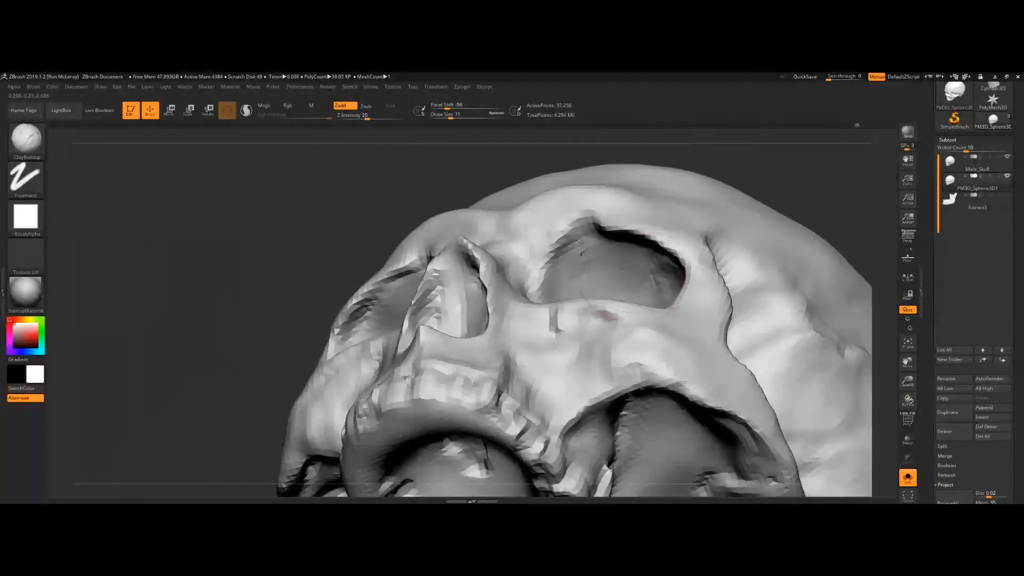
key(shift+f)
drag(240, 267, 320, 320)
drag(240, 320, 299, 240)
ctrl+drag(438, 304, 574, 267)
key(ctrl+w)
ctrl+shift+click(514, 304)
click(950, 305)
mouse_move(720, 374)
mouse_down()
mouse_move(671, 344)
mouse_move(747, 240)
mouse_up()
key(b)
key(m)
key(v)
drag(213, 240, 278, 341)
drag(160, 320, 224, 299)
drag(160, 373, 224, 266)
drag(507, 368, 490, 352)
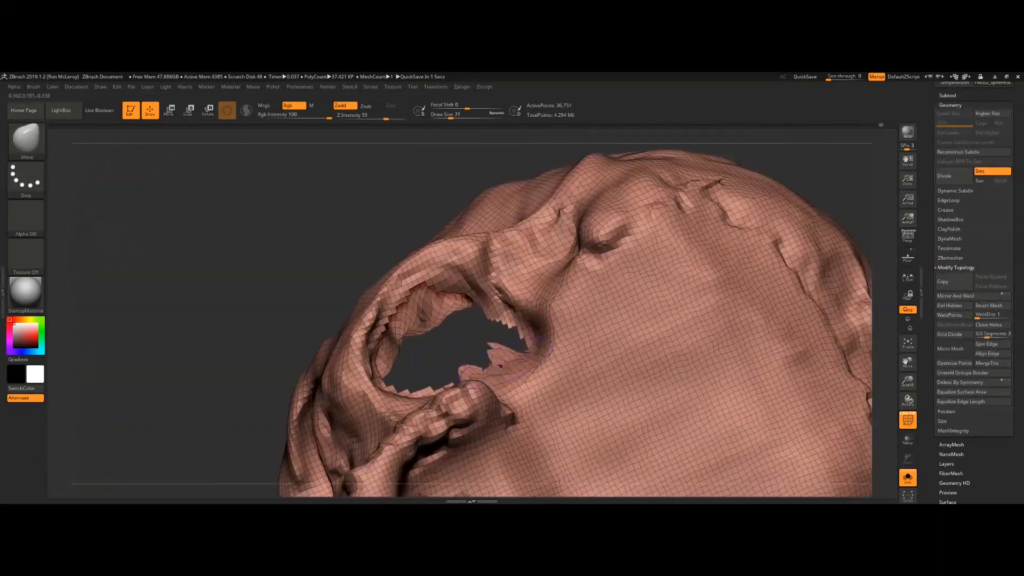
drag(213, 240, 331, 341)
click(951, 239)
click(953, 253)
mouse_move(758, 331)
mouse_down()
mouse_move(715, 334)
mouse_move(731, 256)
mouse_up()
ctrl+shift+click(573, 325)
Step: Select the PolySphere subtool and open the ZModeler polygon actions on it
click(948, 96)
click(950, 453)
click(595, 363)
click(977, 181)
drag(800, 234, 746, 162)
click(977, 200)
key(space)
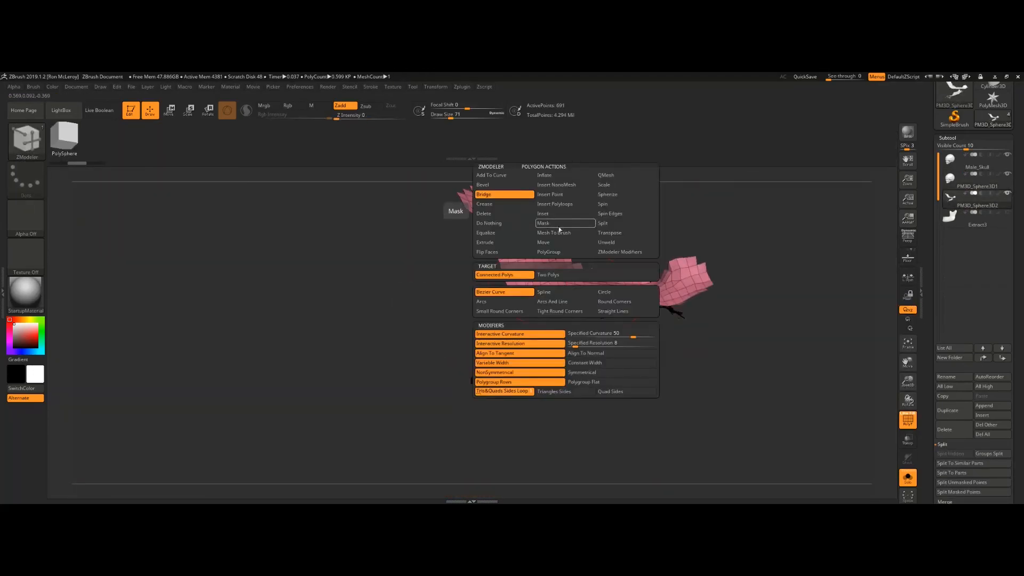
ctrl+shift+click(473, 348)
Step: Switch between subtools and toggle the polyframe display on the selected one
click(948, 138)
click(950, 149)
click(951, 350)
drag(747, 347, 696, 308)
click(909, 480)
click(100, 110)
click(982, 195)
mouse_move(773, 342)
mouse_down()
mouse_move(742, 374)
mouse_move(774, 384)
mouse_up()
key(shift+f)
click(977, 184)
click(947, 419)
click(959, 430)
click(951, 460)
click(953, 237)
click(955, 193)
click(766, 230)
mouse_move(801, 330)
mouse_down()
mouse_move(724, 414)
mouse_move(747, 373)
mouse_move(800, 341)
mouse_up()
key(ctrl+z)
key(ctrl+z)
key(ctrl+z)
Step: Switch to the ZModeler brush and enable Live Boolean for the skull subtools
key(shift+f)
key(b)
key(z)
key(m)
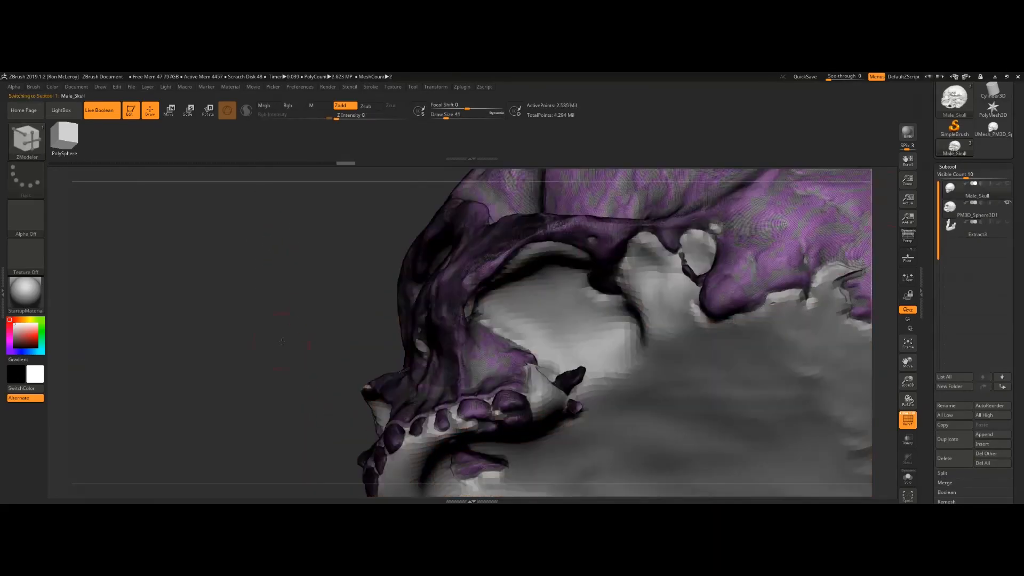
click(908, 478)
drag(230, 342, 342, 330)
mouse_move(822, 352)
mouse_down()
mouse_move(748, 394)
mouse_move(790, 341)
mouse_up()
Step: Select the PM3D_Sphere3D1 subtool and open its Split options
click(943, 474)
click(951, 373)
click(766, 373)
drag(967, 185, 967, 308)
click(960, 240)
drag(769, 352, 703, 305)
click(948, 178)
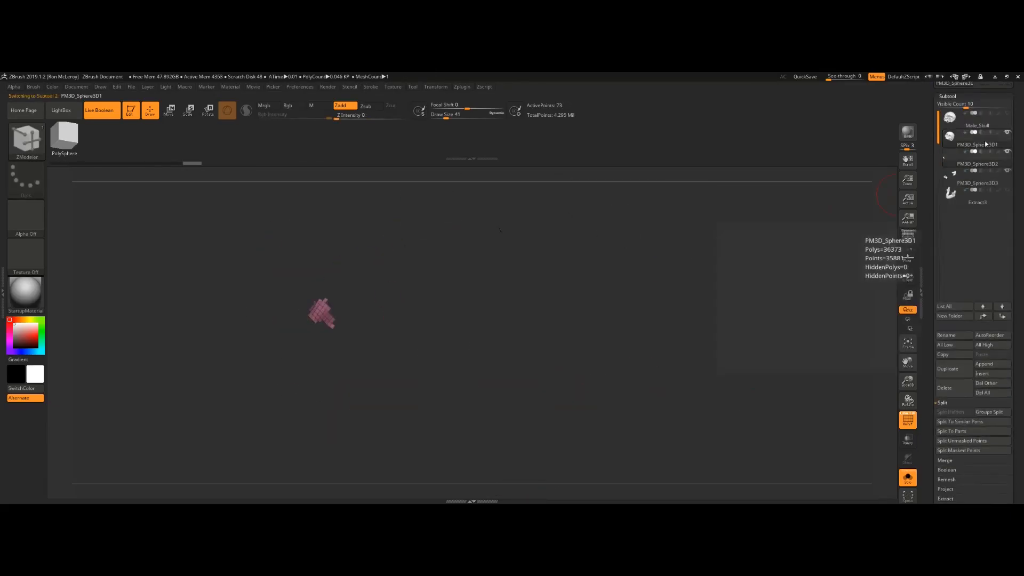
Step: Split the selected subtool into separate pieces and delete the active subtool
click(988, 144)
click(951, 379)
alt+drag(618, 292, 635, 362)
key(space)
click(468, 274)
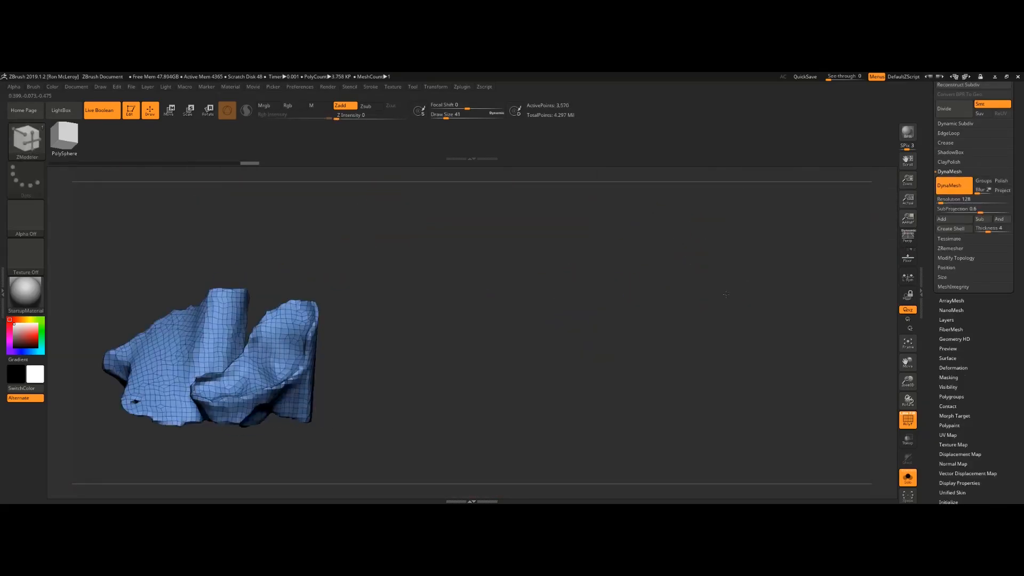
key(b)
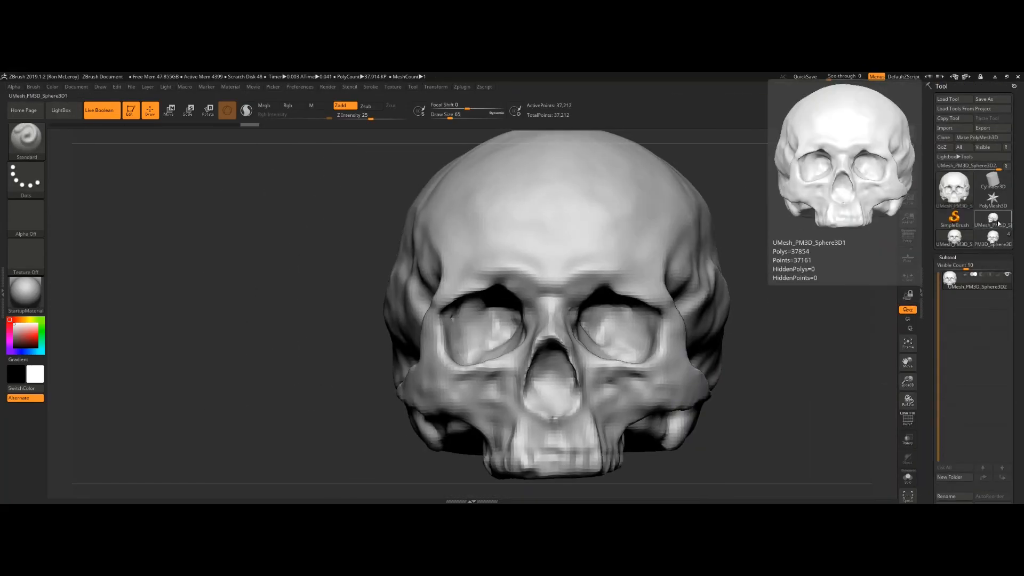
click(985, 338)
click(830, 320)
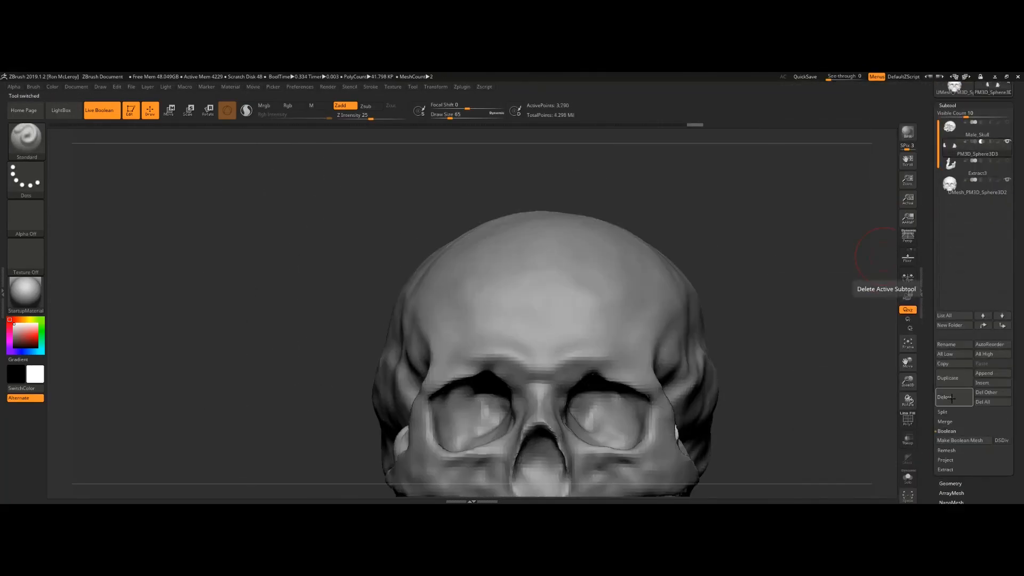